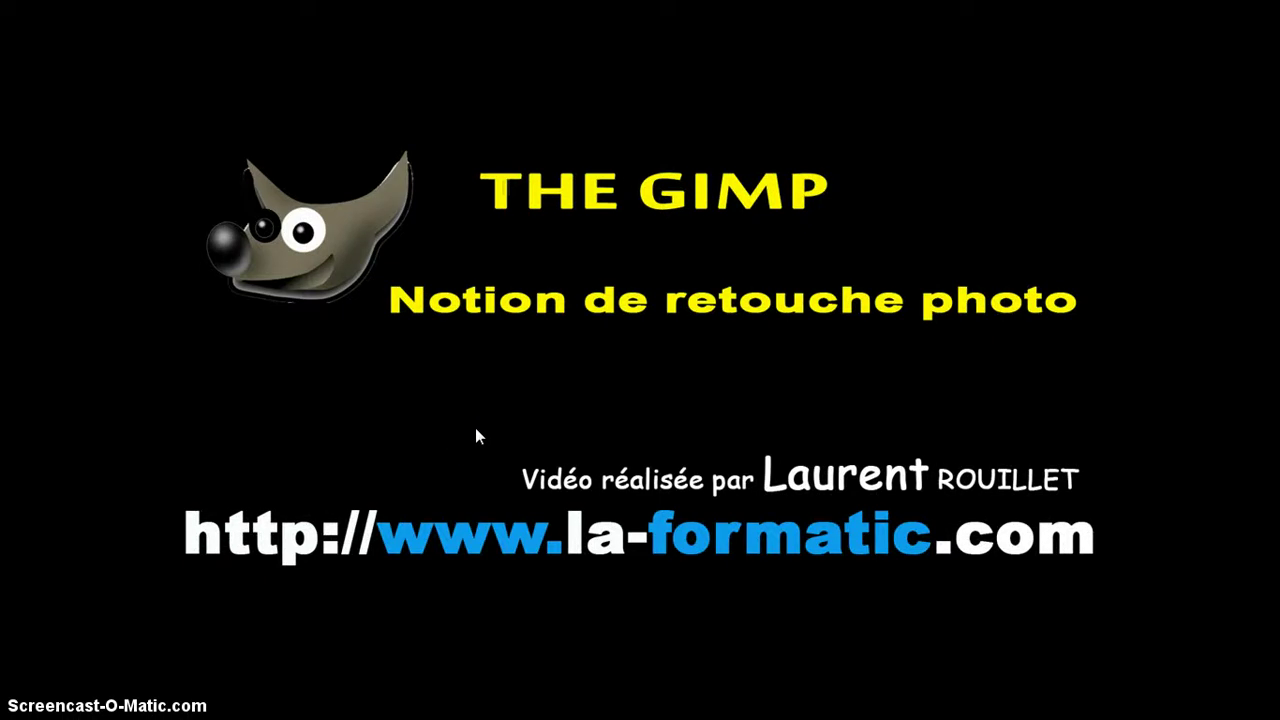
Launch GIMP and wait for the empty workspace with the toolbox and Calques dock.
{"action": "left_click", "coordinate": [464, 416]}
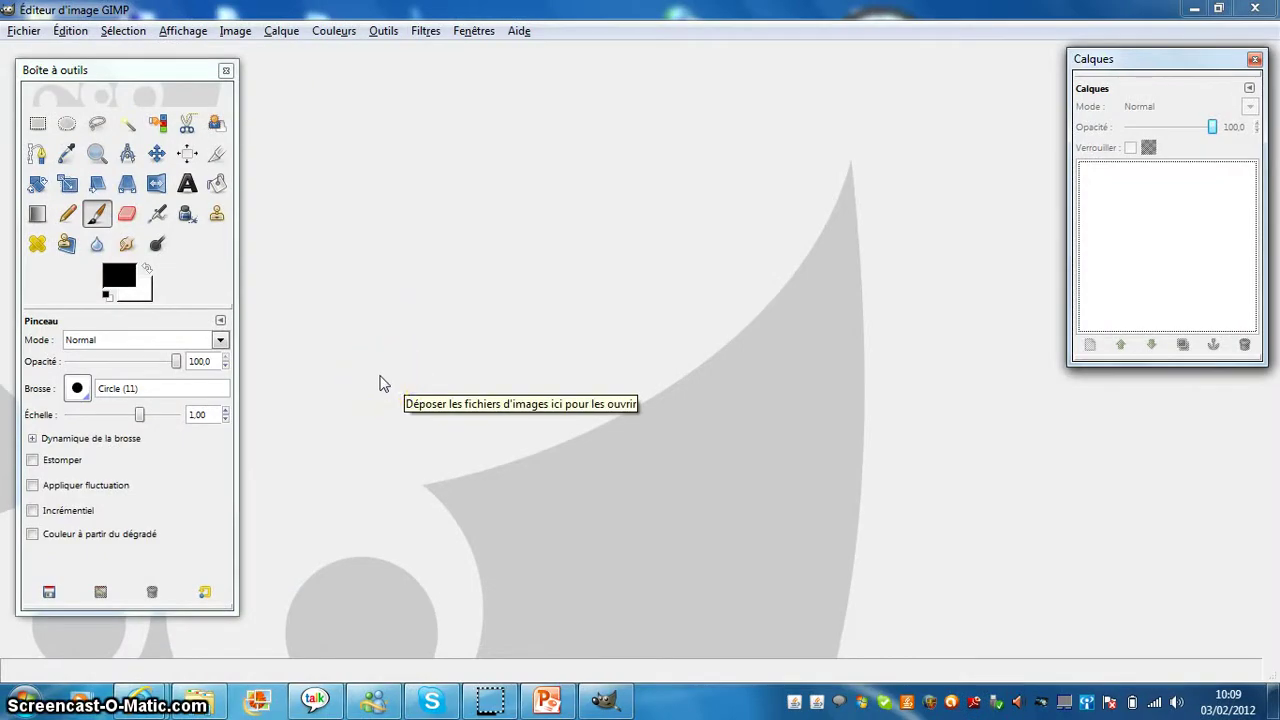
Open la fourberie.JPG from the Bureau's mont st michel folder via Fichier › Ouvrir.
{"action": "left_click", "coordinate": [380, 383]}
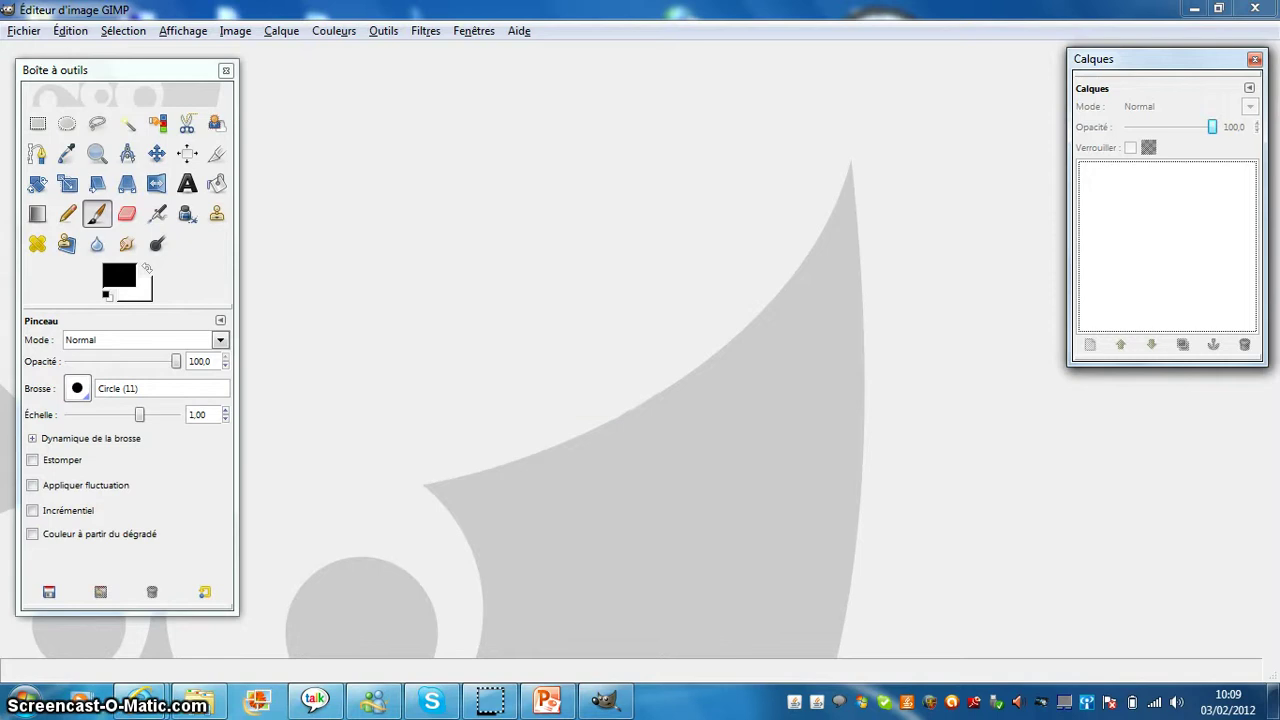
{"action": "left_click", "coordinate": [24, 30]}
{"action": "left_click", "coordinate": [47, 92]}
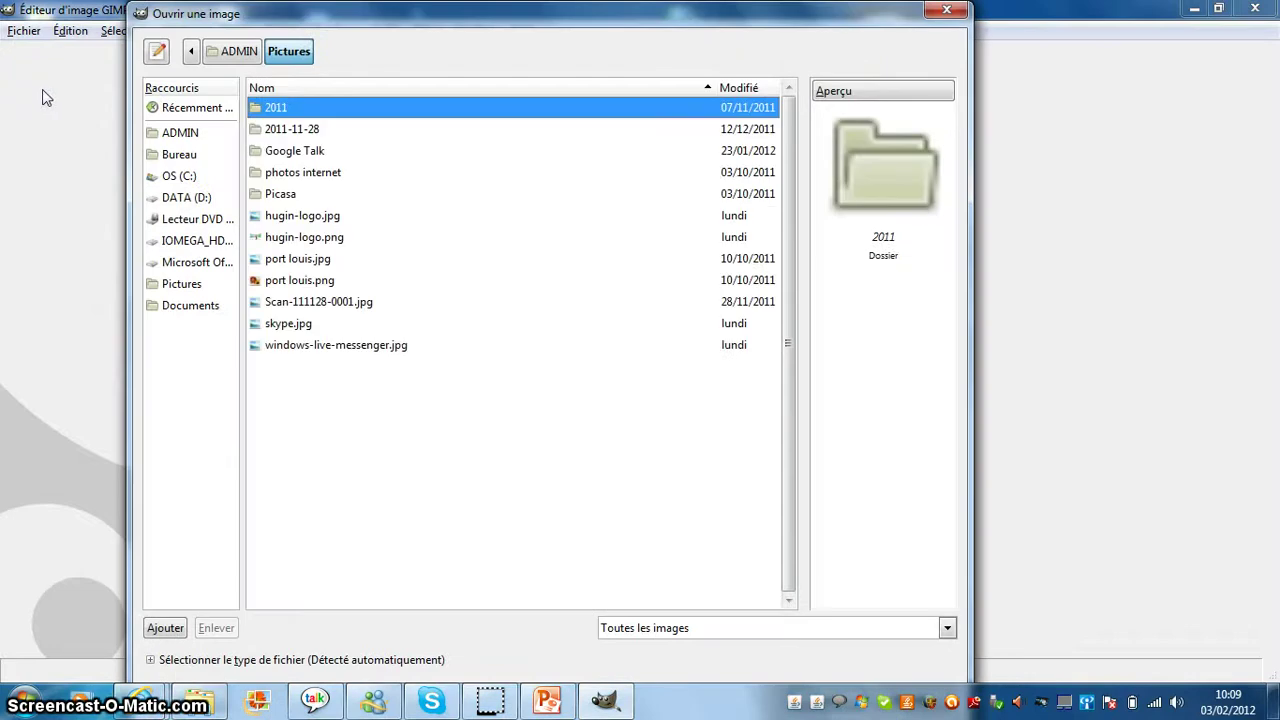
{"action": "left_click", "coordinate": [62, 92]}
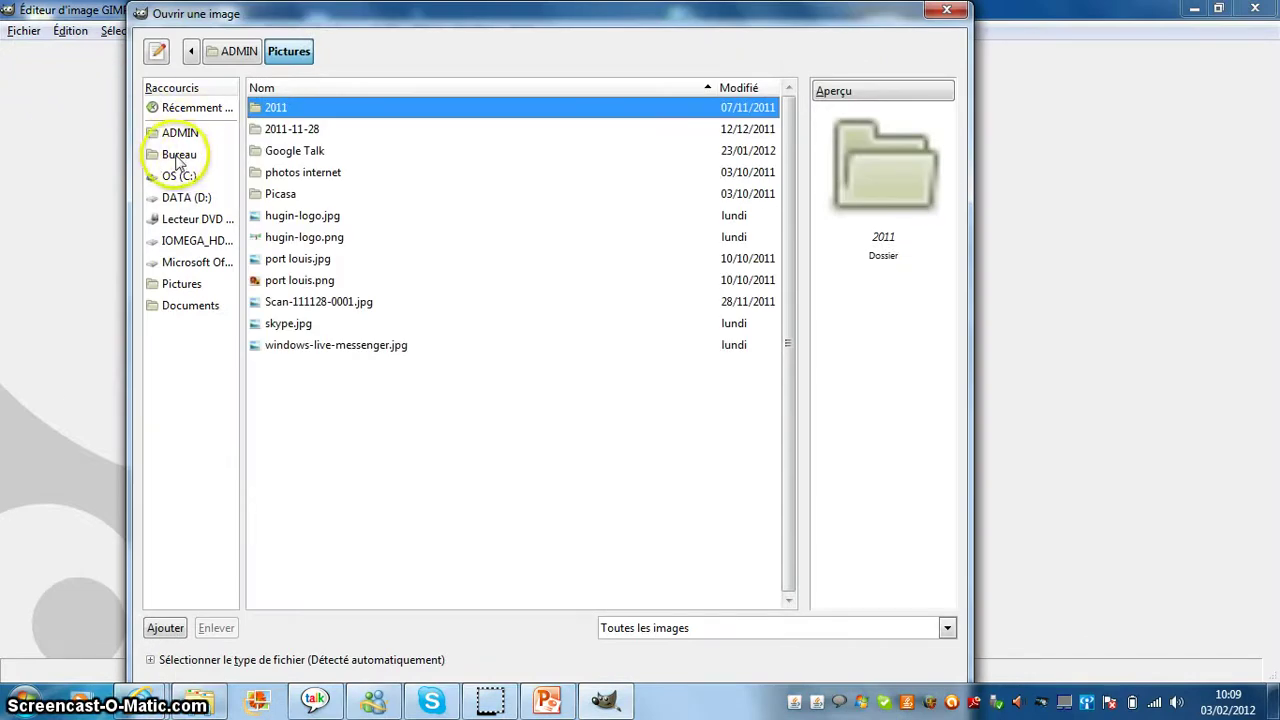
{"action": "left_click", "coordinate": [176, 156]}
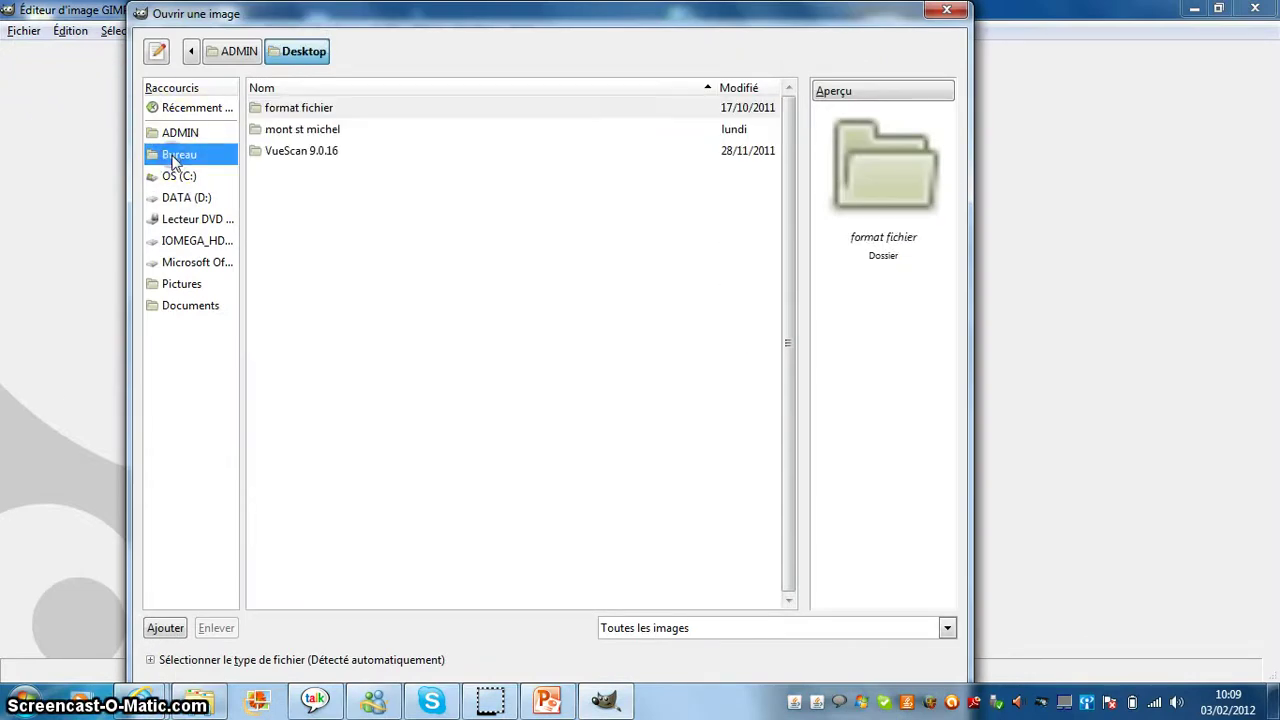
{"action": "left_click", "coordinate": [278, 135]}
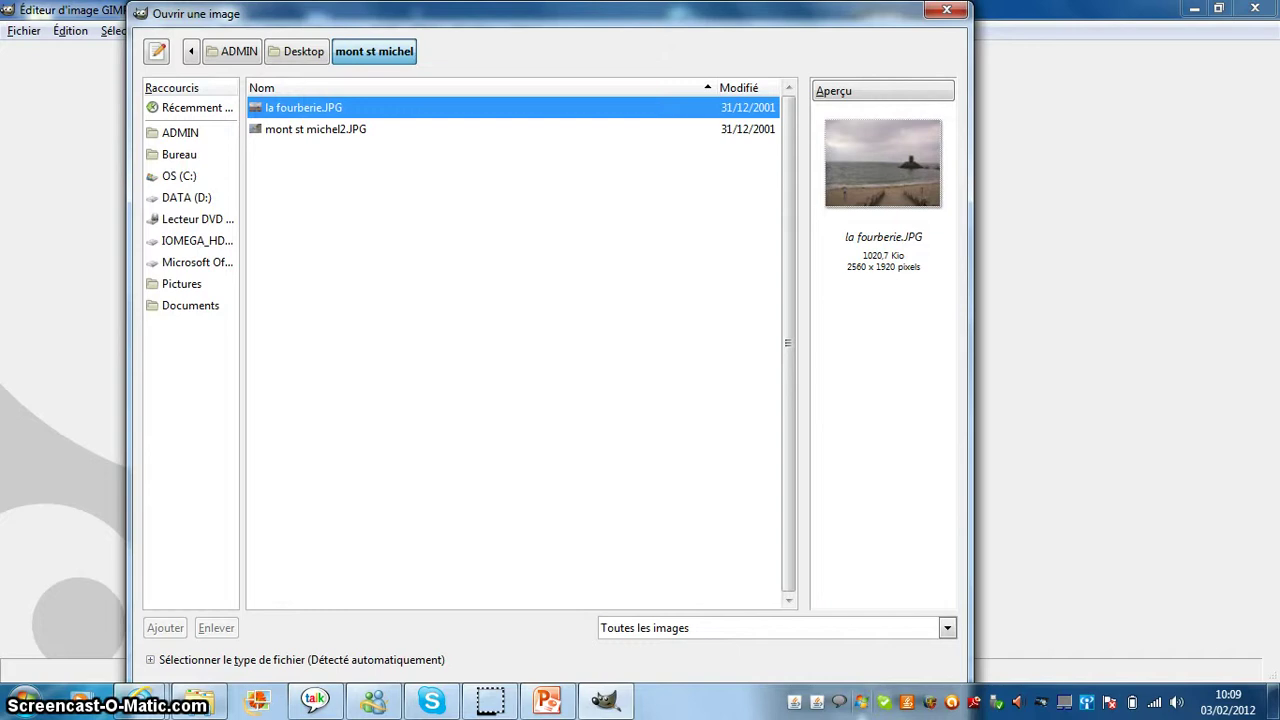
{"action": "key", "text": "Return"}
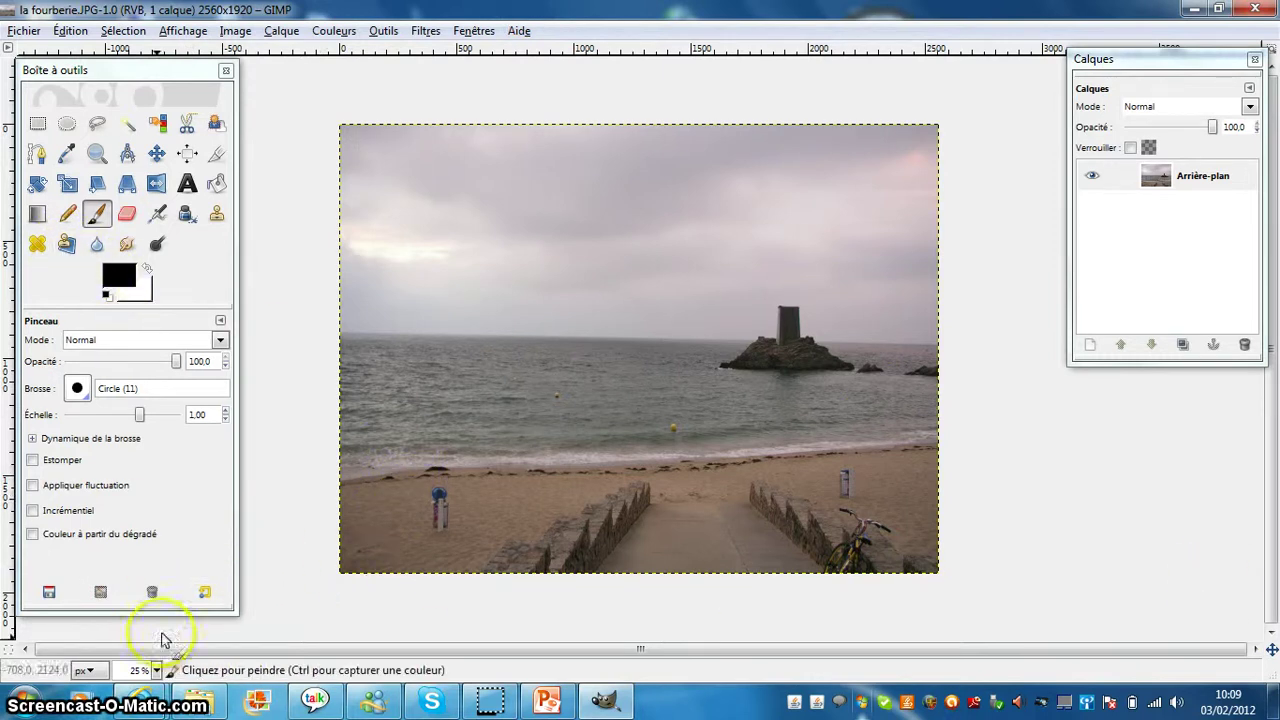
Set the view to 50 % and scroll down to the beach stairs and bicycle.
{"action": "left_click", "coordinate": [156, 670]}
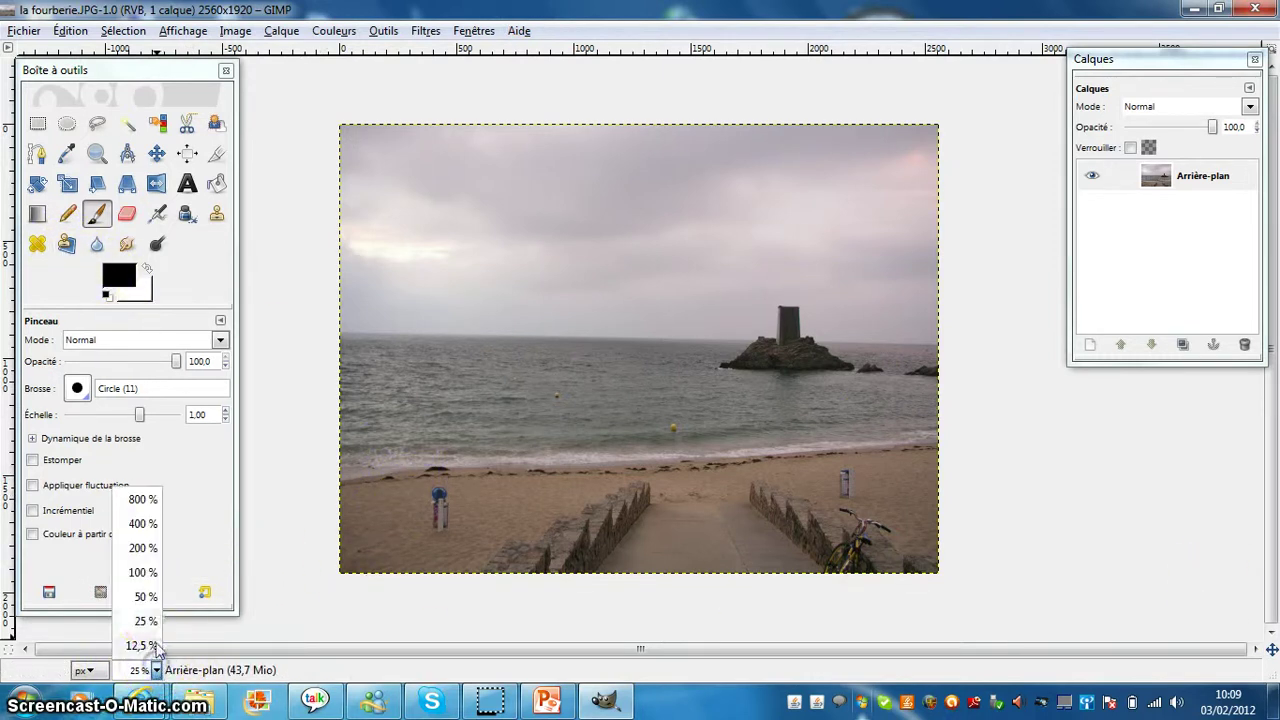
{"action": "left_click", "coordinate": [146, 597]}
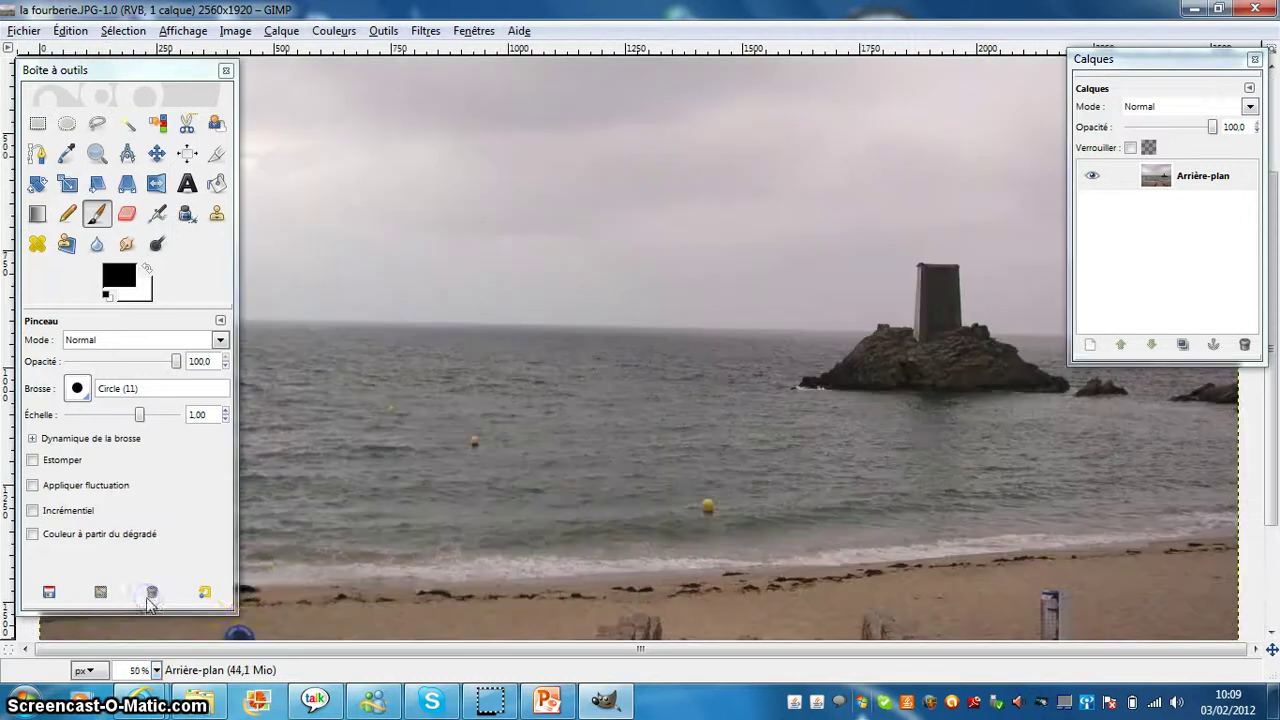
{"action": "scroll", "coordinate": [1273, 478], "scroll_direction": "down", "scroll_amount": 5}
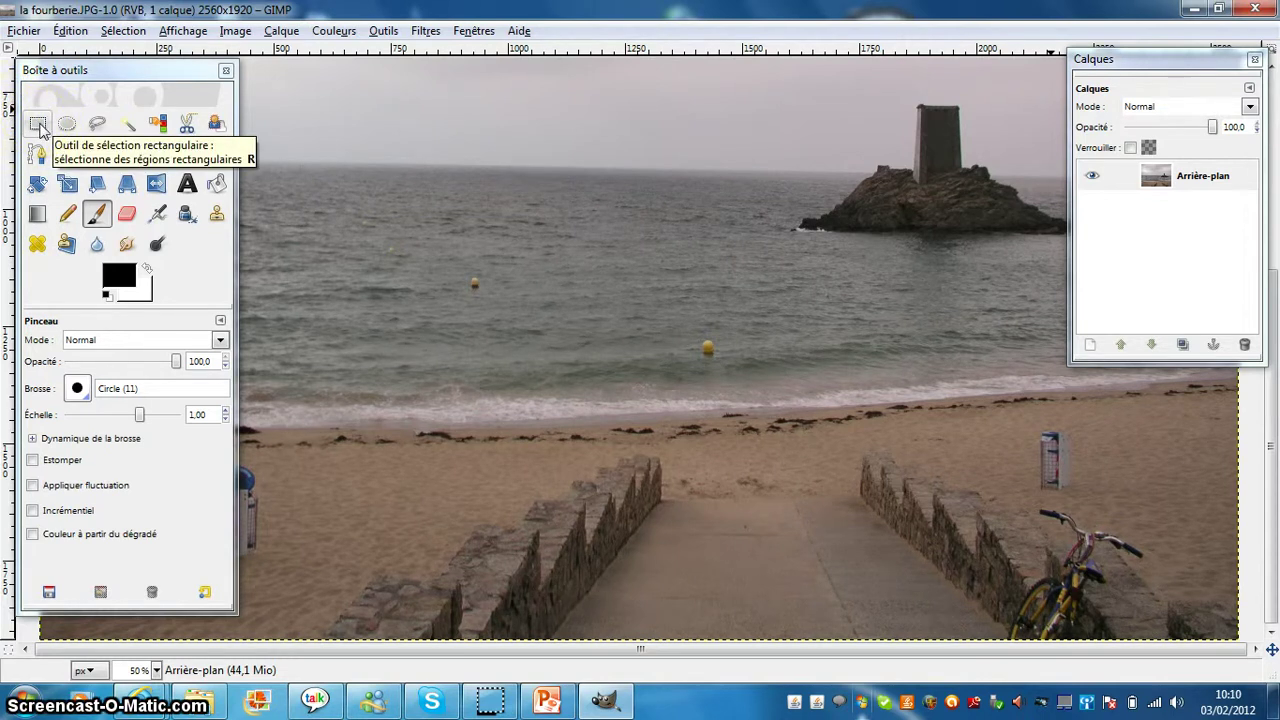
At 200 % zoom, rectangle-select a 40×40 px square of water beside the yellow buoy.
{"action": "left_click", "coordinate": [38, 124]}
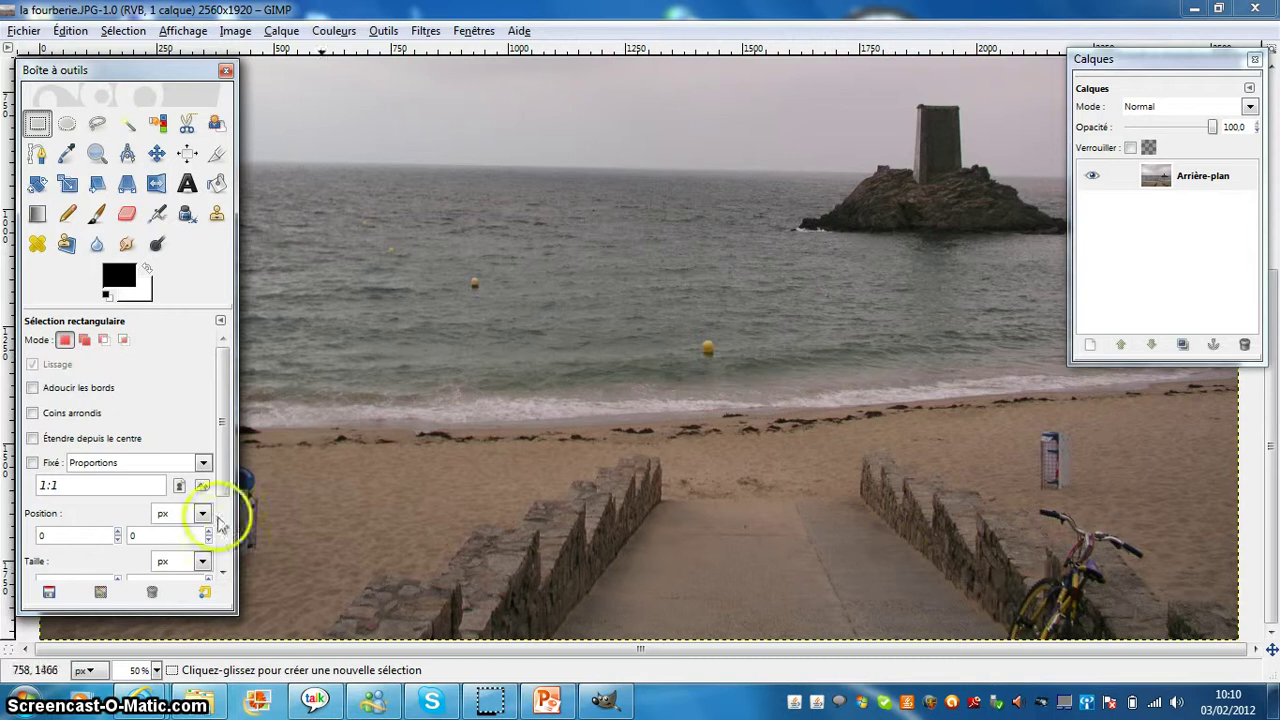
{"action": "left_click", "coordinate": [156, 670]}
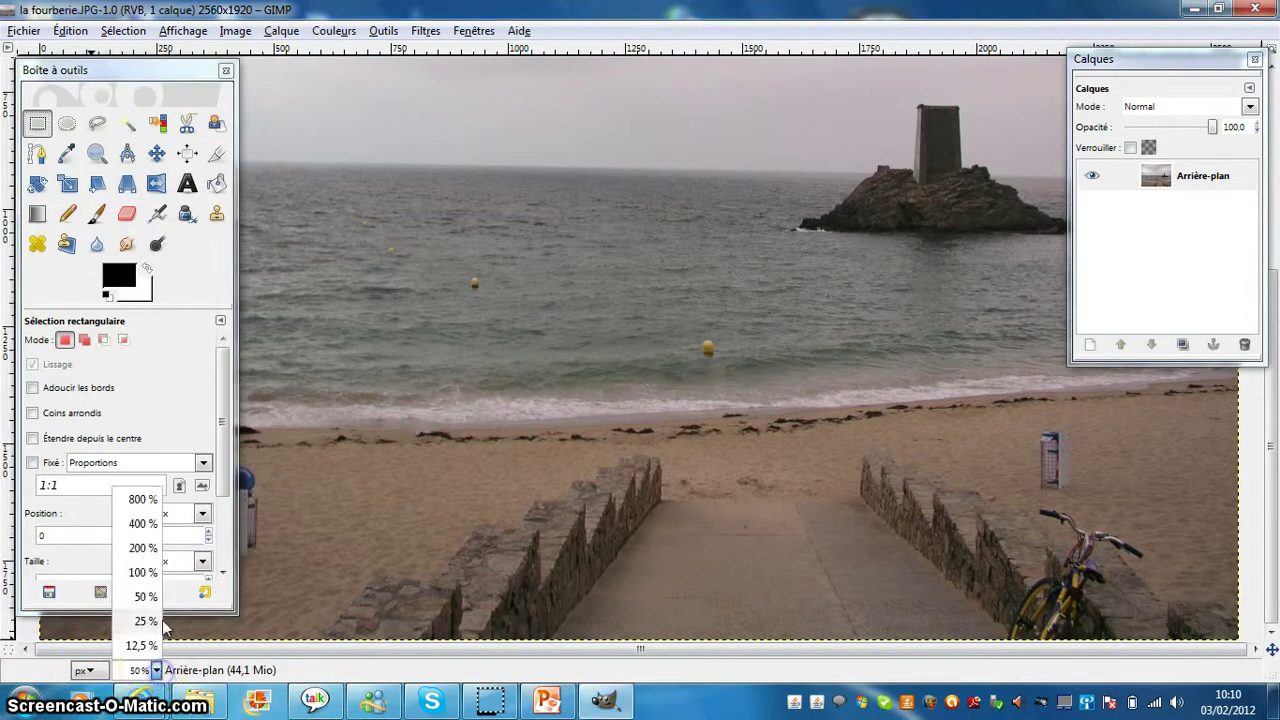
{"action": "left_click", "coordinate": [143, 548]}
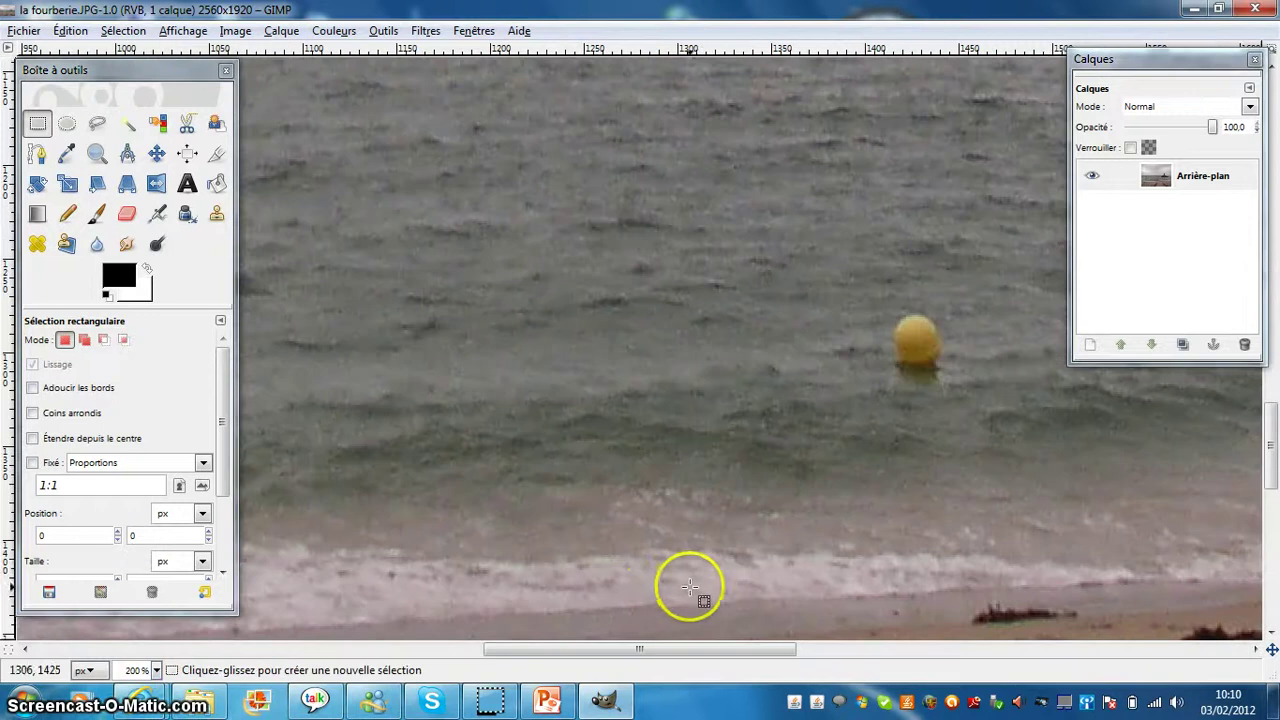
{"action": "left_click_drag", "start_coordinate": [605, 652], "coordinate": [737, 650]}
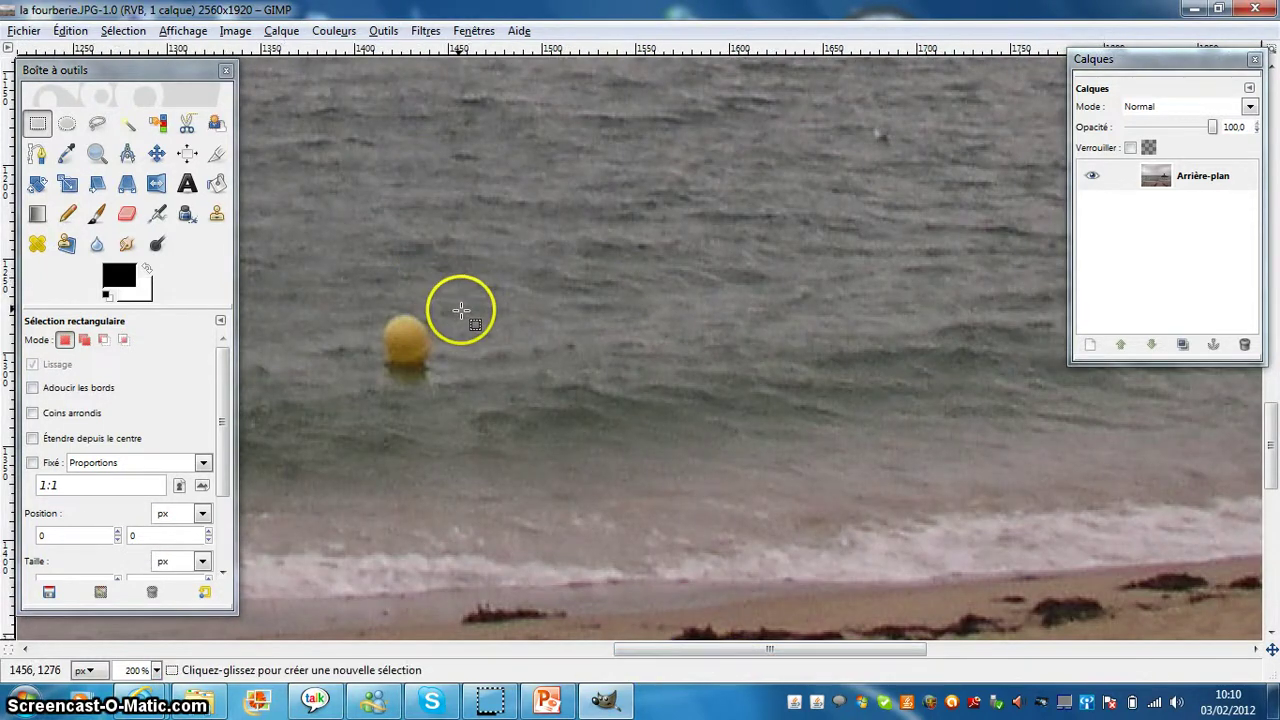
{"action": "left_click", "coordinate": [37, 123]}
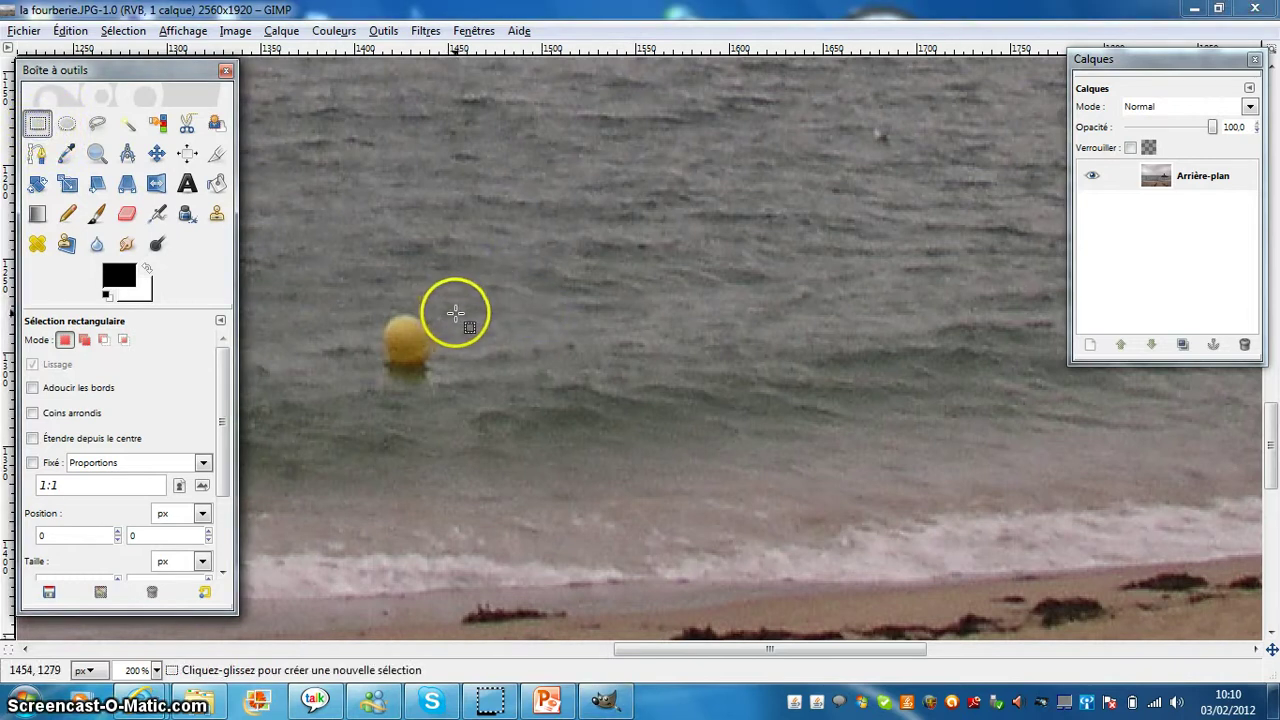
{"action": "mouse_move", "coordinate": [452, 313]}
{"action": "left_mouse_down"}
{"action": "mouse_move", "coordinate": [504, 337]}
{"action": "mouse_move", "coordinate": [528, 393]}
{"action": "left_mouse_up"}
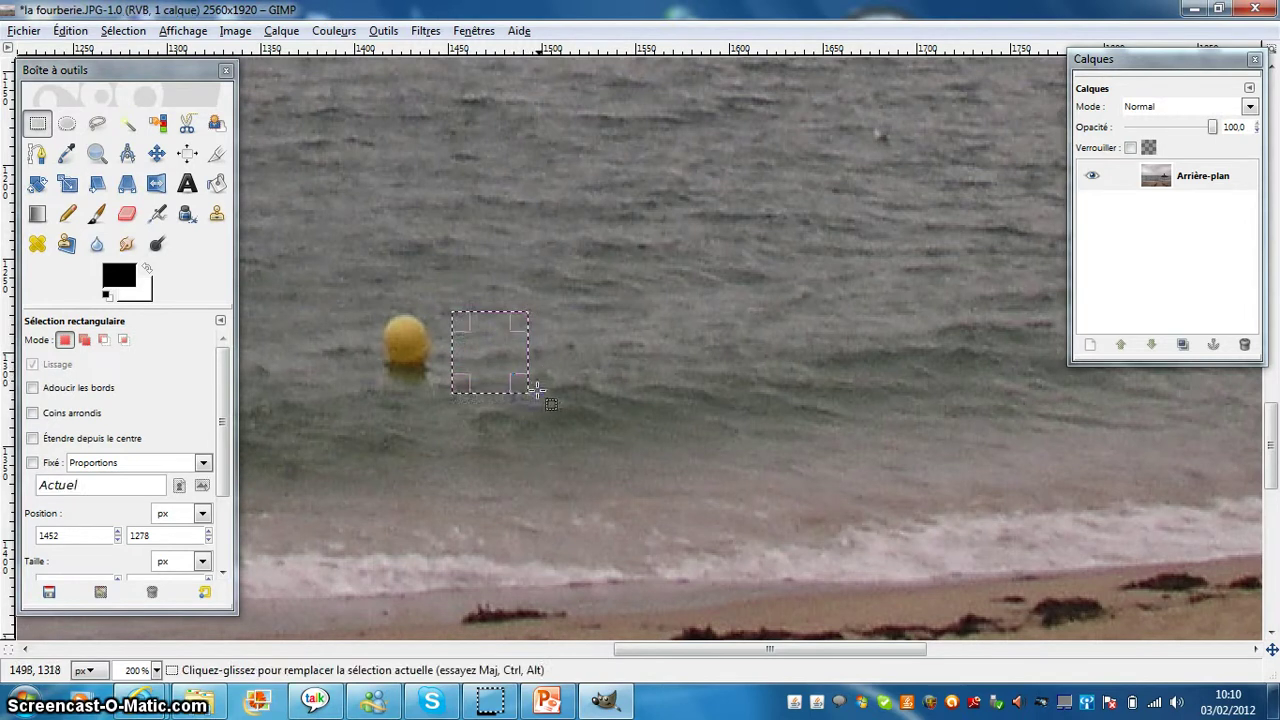
Copy the water square, deselect, and paste it back as a floating selection.
{"action": "left_click", "coordinate": [72, 31]}
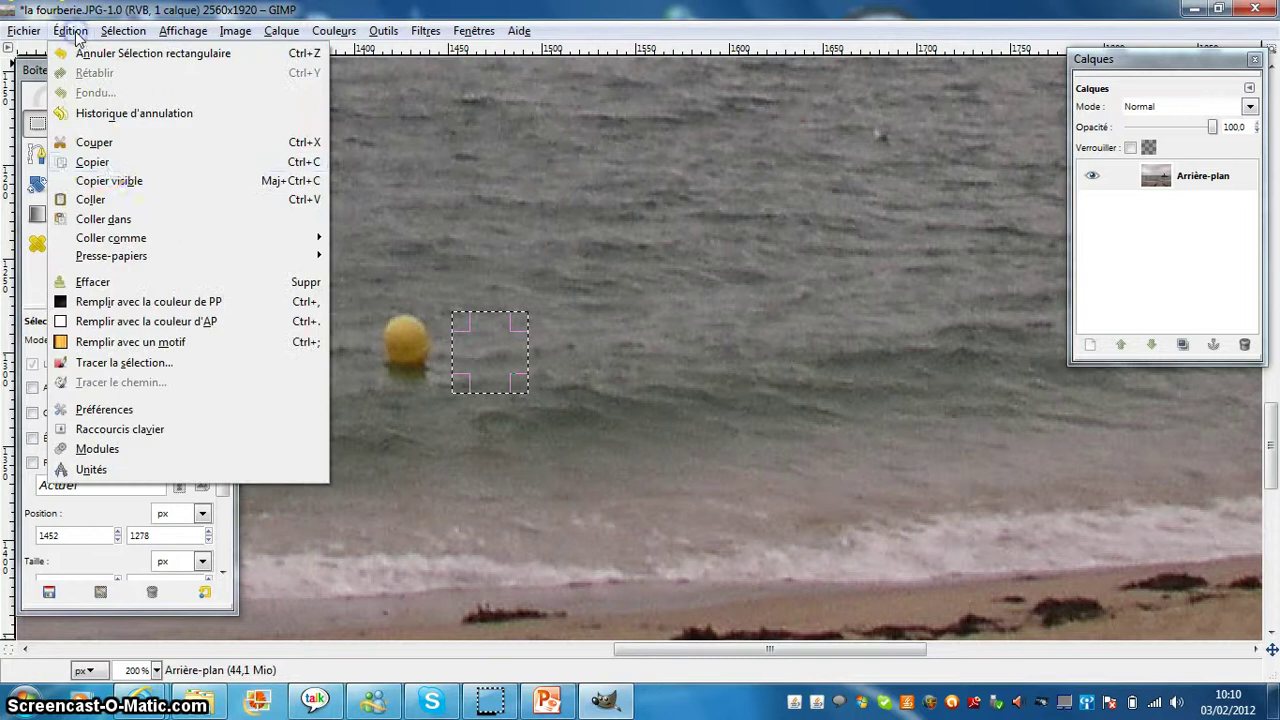
{"action": "left_click", "coordinate": [92, 163]}
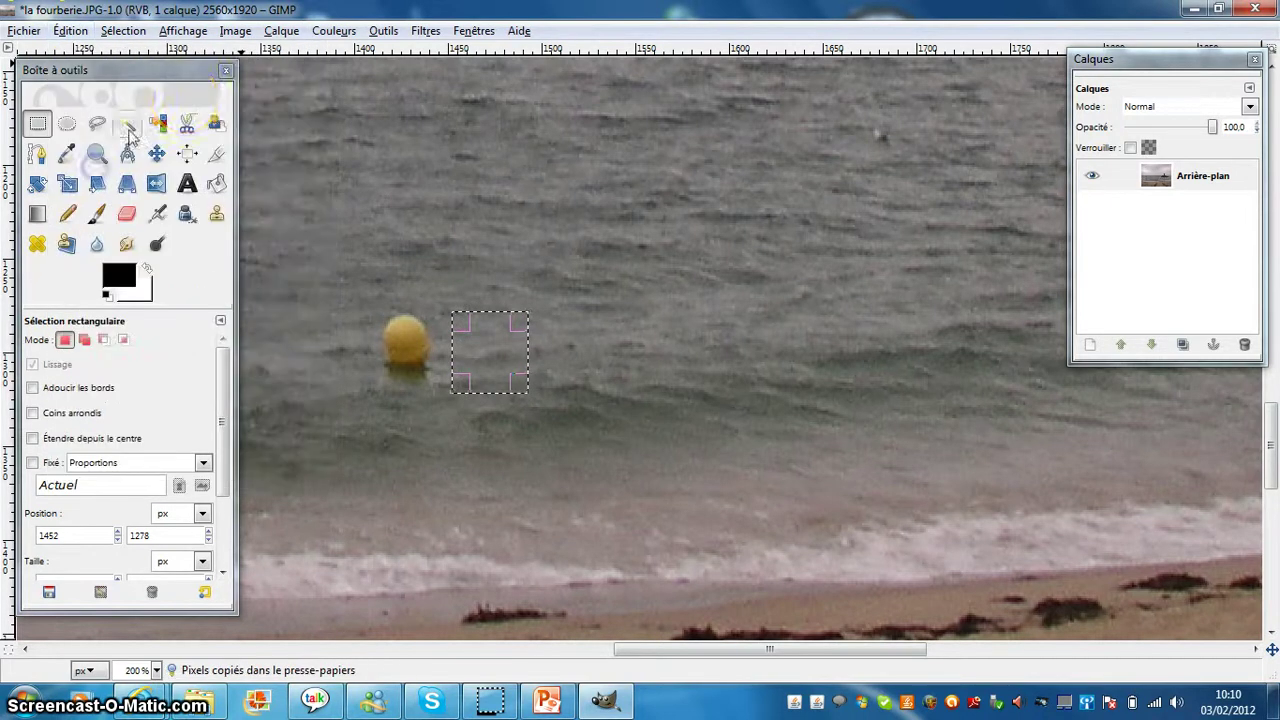
{"action": "left_click", "coordinate": [410, 203]}
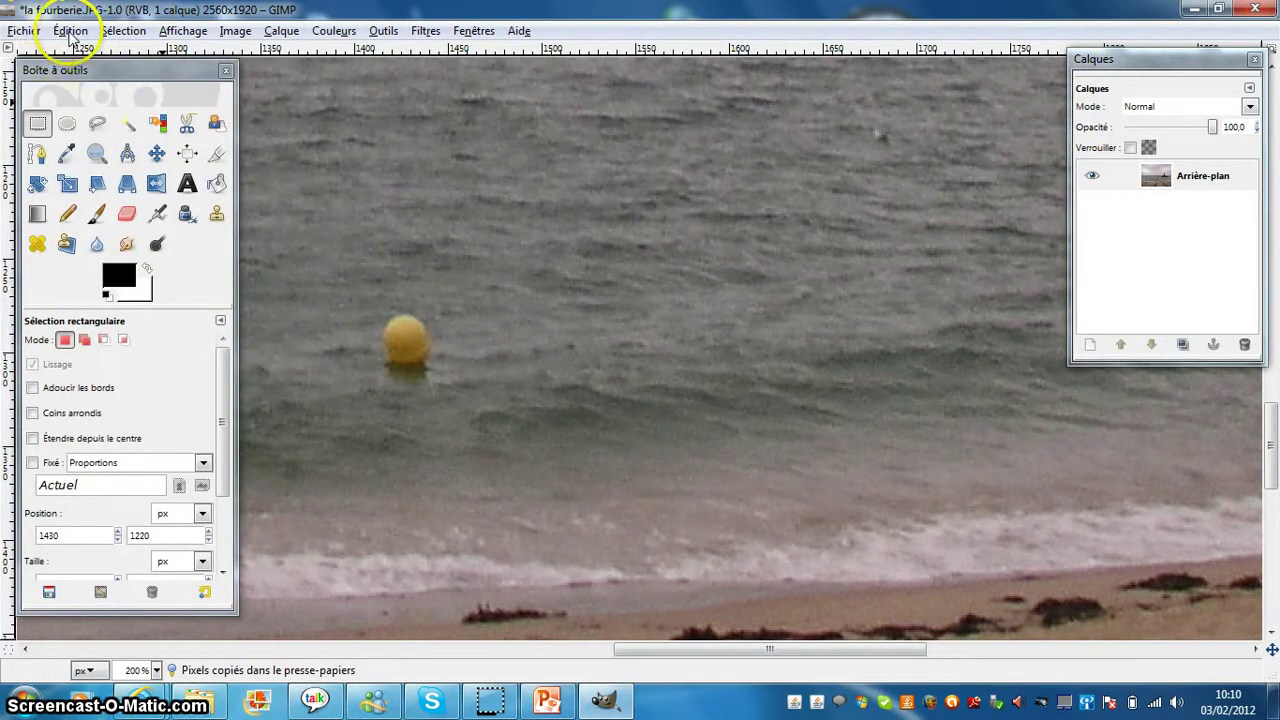
{"action": "left_click", "coordinate": [70, 31]}
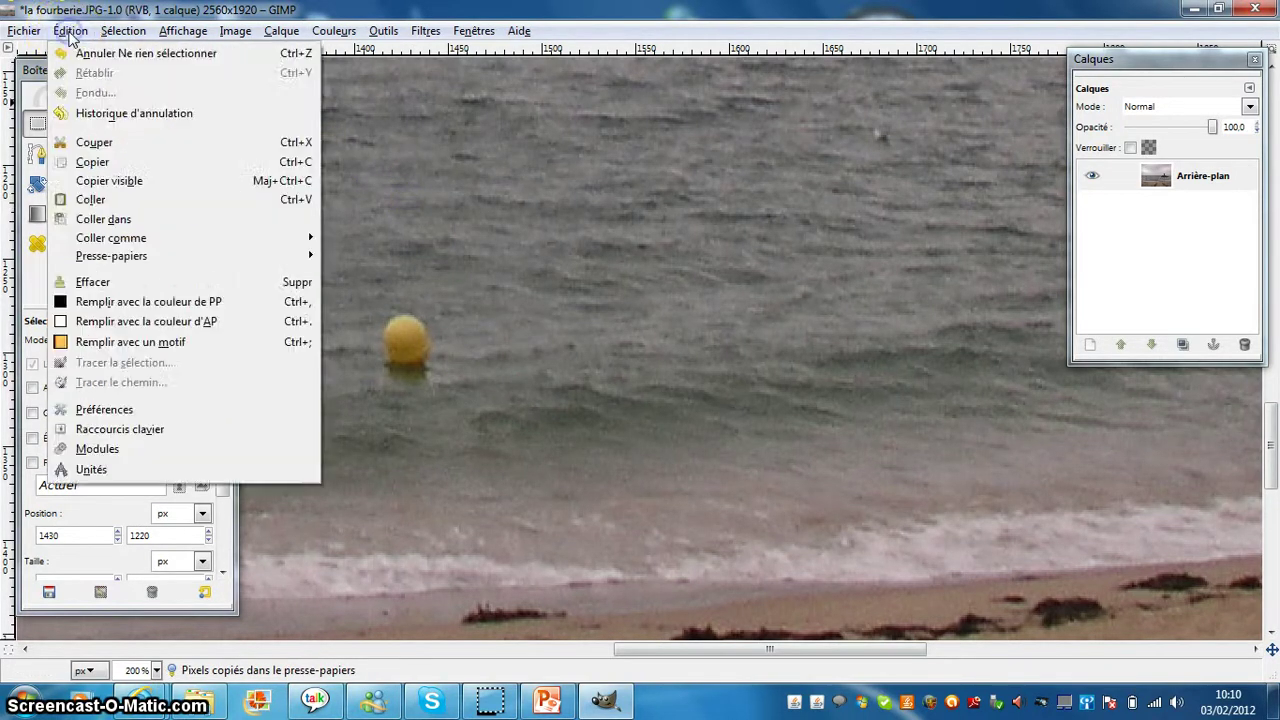
{"action": "left_click", "coordinate": [95, 199]}
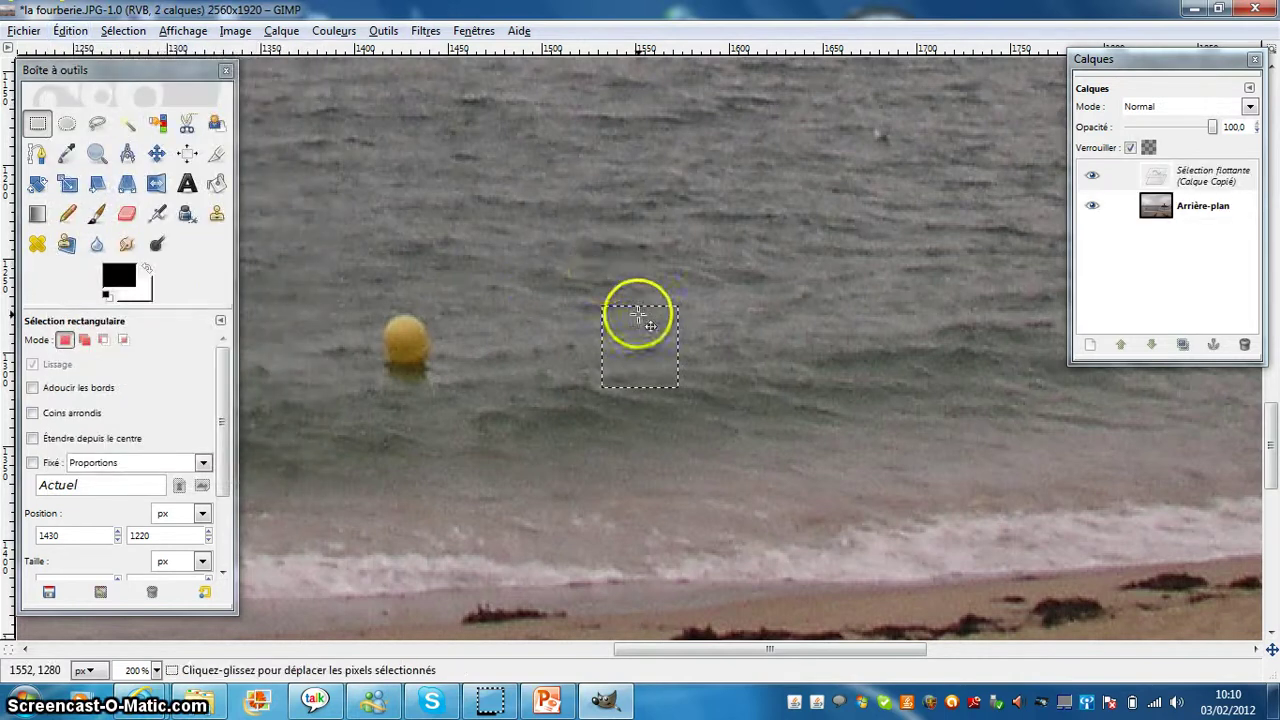
Move the pasted water patch over the buoy, anchor it, and select the Arrière-plan layer.
{"action": "mouse_move", "coordinate": [638, 318]}
{"action": "left_mouse_down"}
{"action": "mouse_move", "coordinate": [440, 325]}
{"action": "mouse_move", "coordinate": [400, 343]}
{"action": "left_mouse_up"}
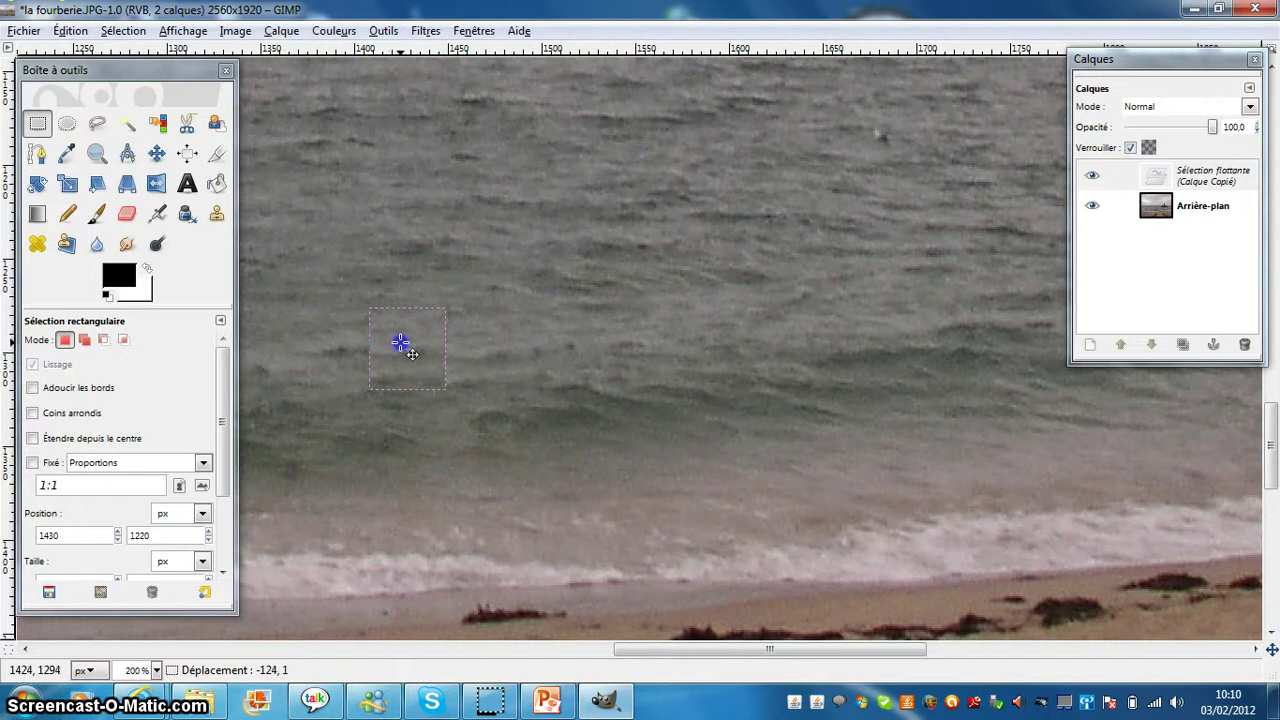
{"action": "left_click_drag", "start_coordinate": [400, 343], "coordinate": [403, 336]}
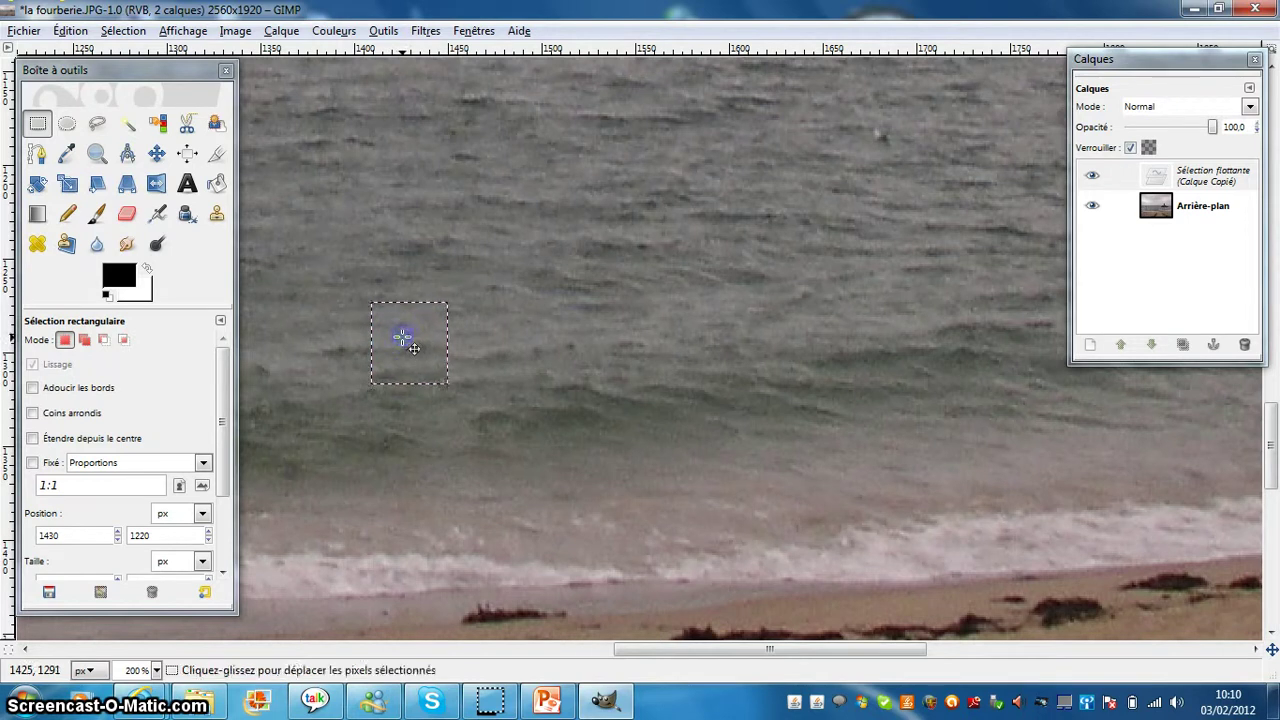
{"action": "left_click", "coordinate": [495, 341]}
{"action": "left_click", "coordinate": [495, 335]}
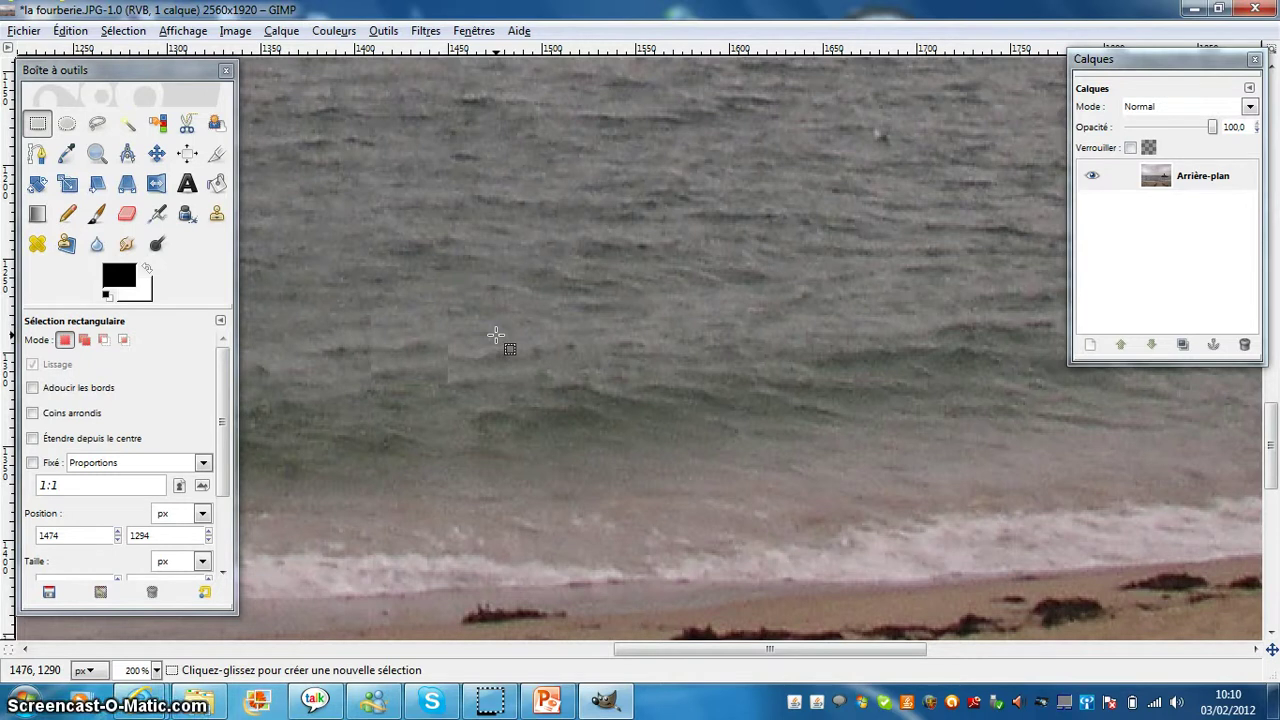
{"action": "left_click", "coordinate": [457, 270]}
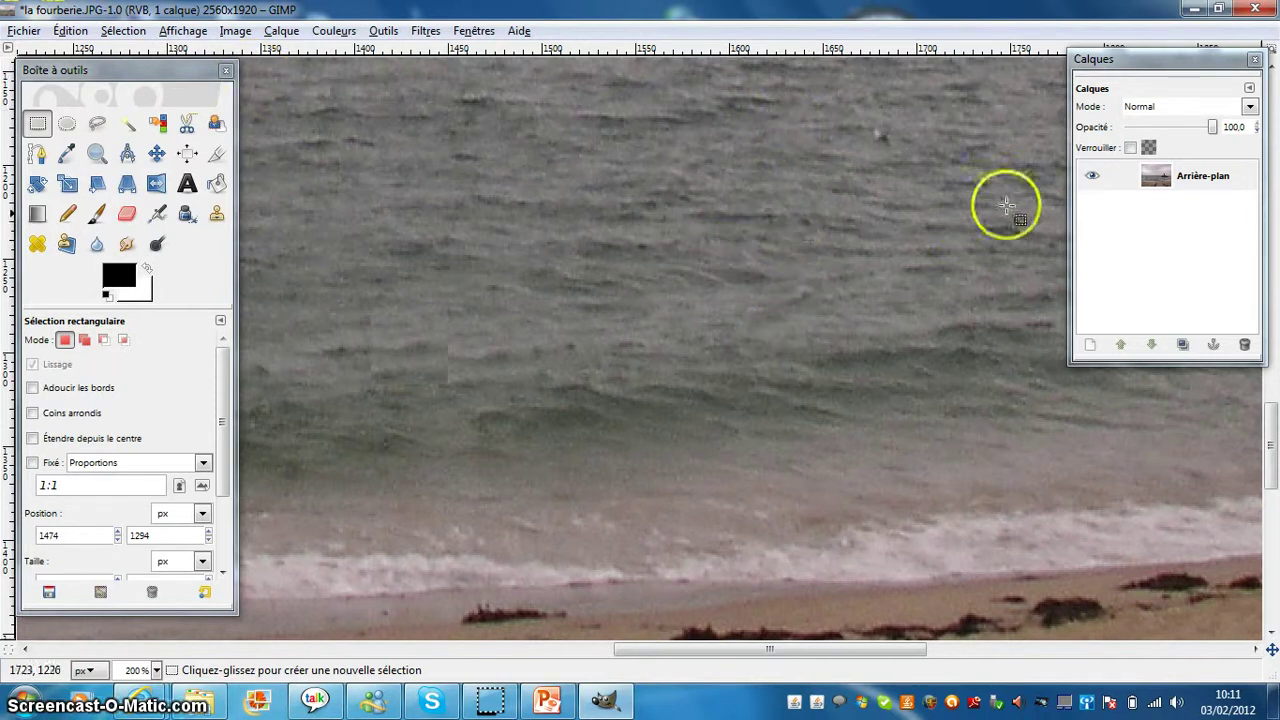
{"action": "left_click", "coordinate": [1202, 190]}
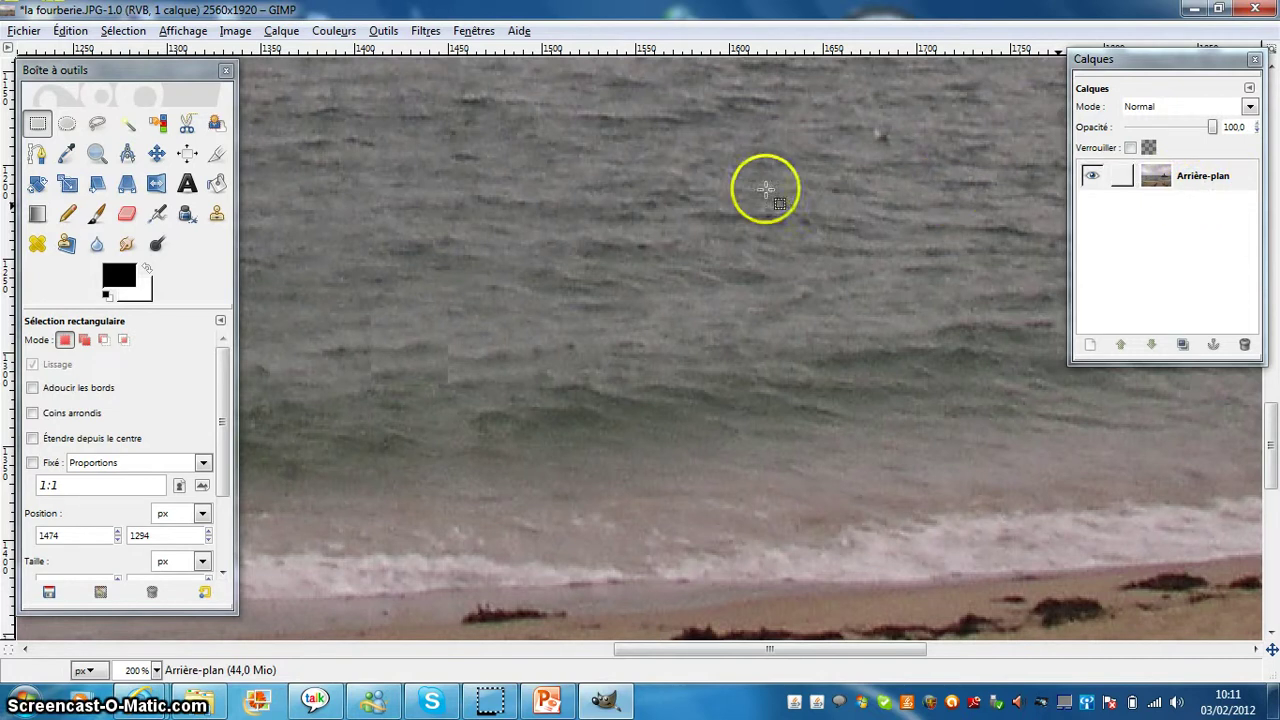
Undo the anchor, move and paste of the water patch so the buoy reappears.
{"action": "left_click", "coordinate": [69, 31]}
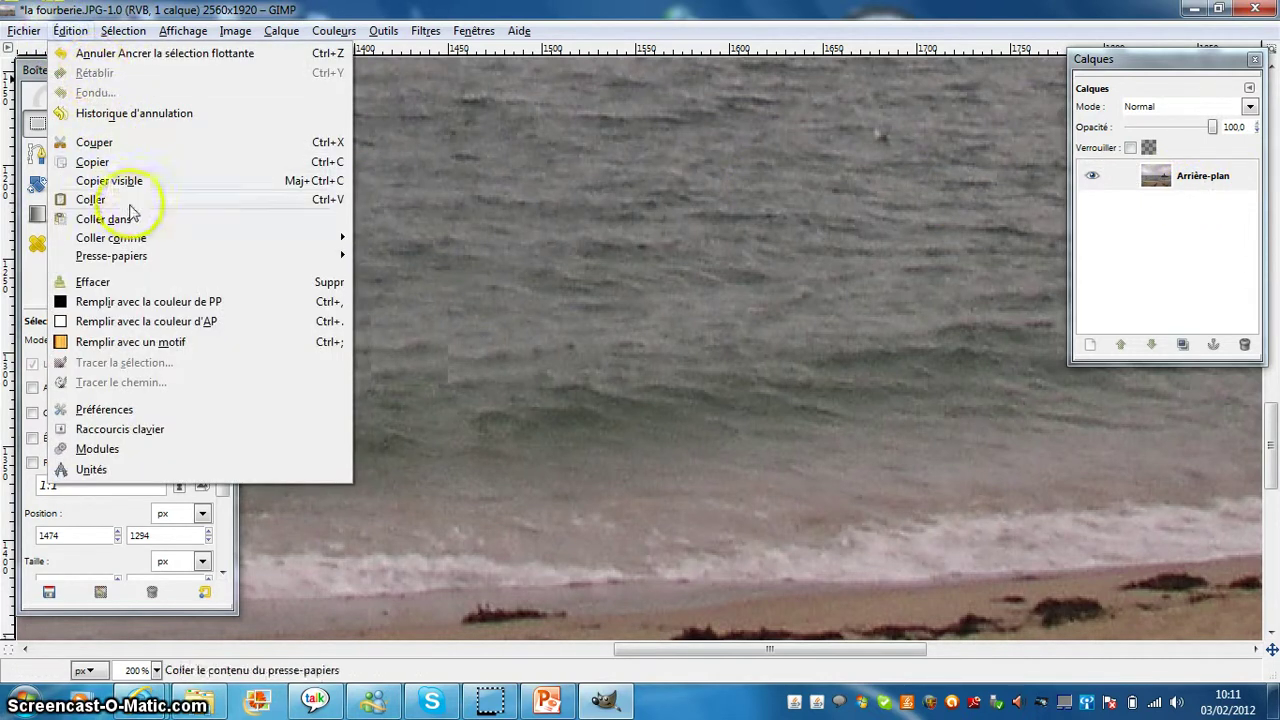
{"action": "left_click", "coordinate": [107, 54]}
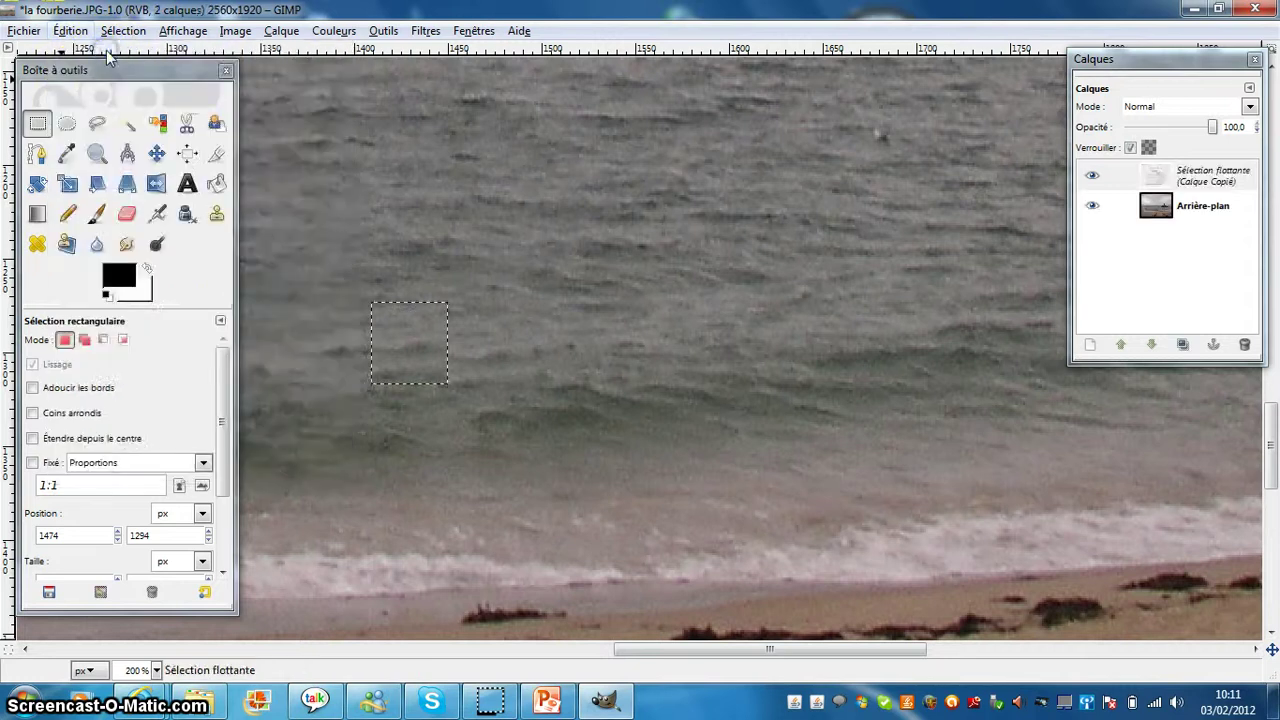
{"action": "left_click", "coordinate": [75, 31]}
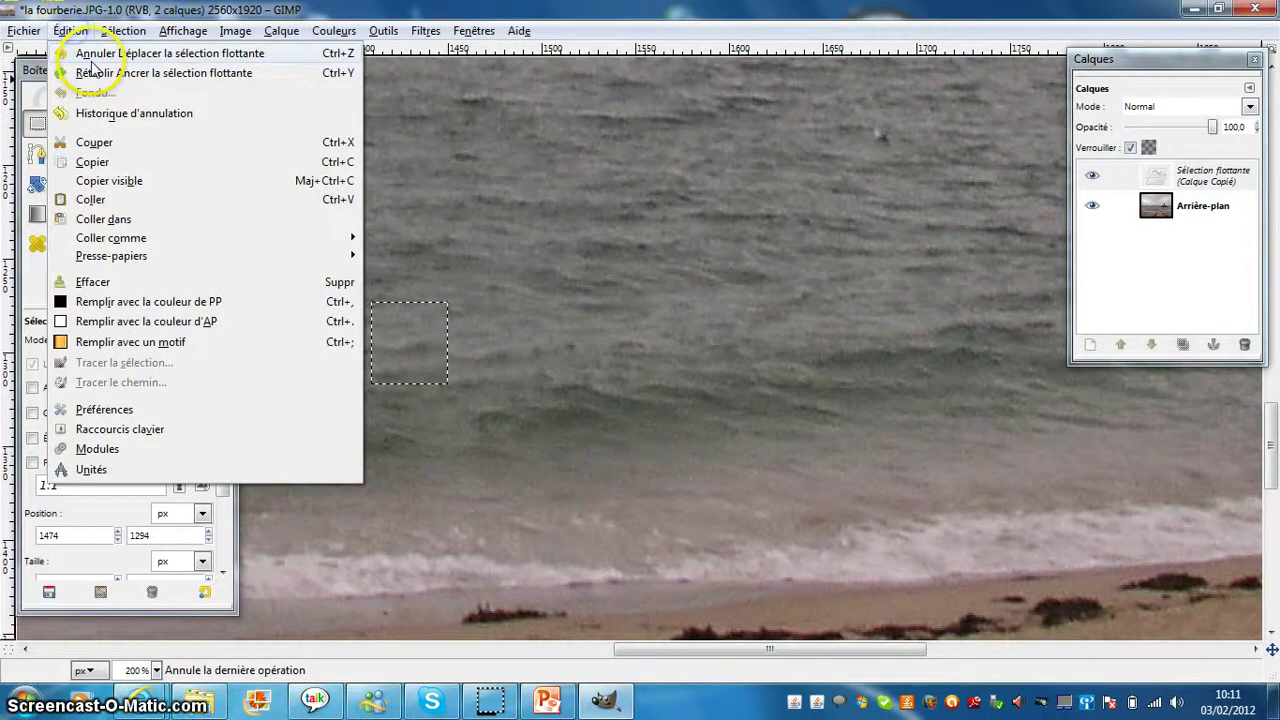
{"action": "left_click", "coordinate": [92, 56]}
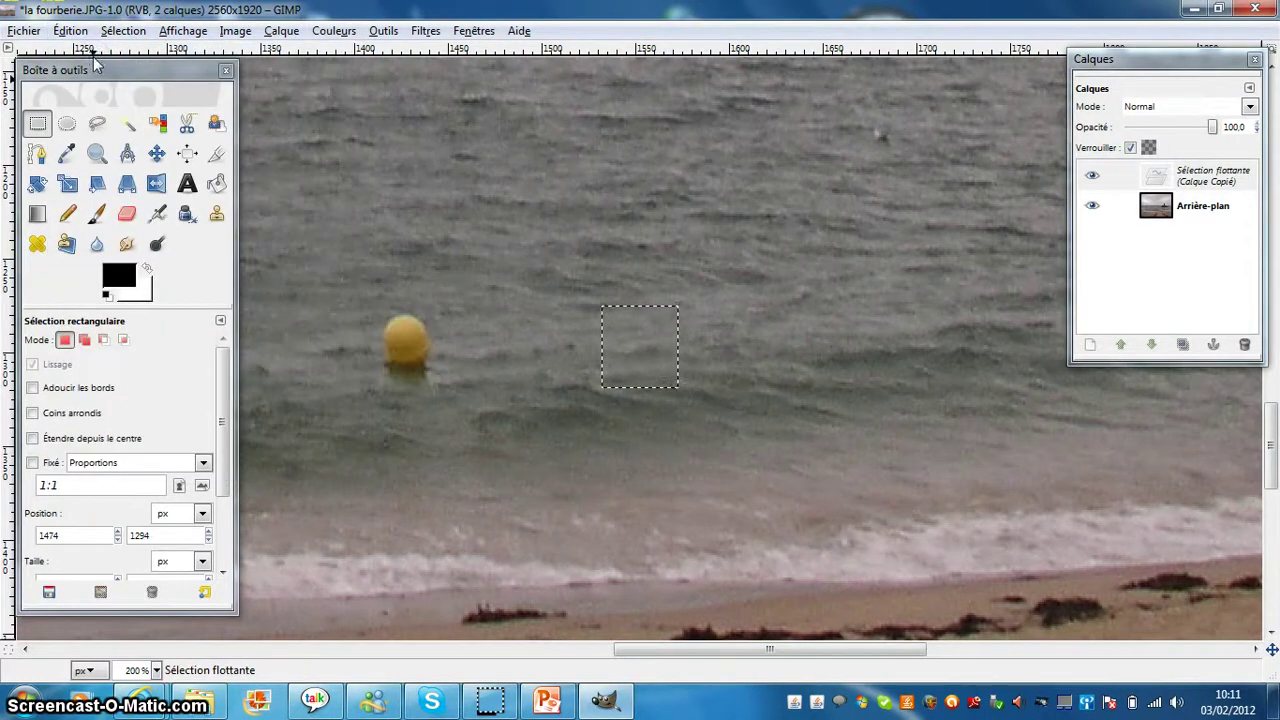
{"action": "left_click", "coordinate": [70, 31]}
{"action": "left_click", "coordinate": [96, 54]}
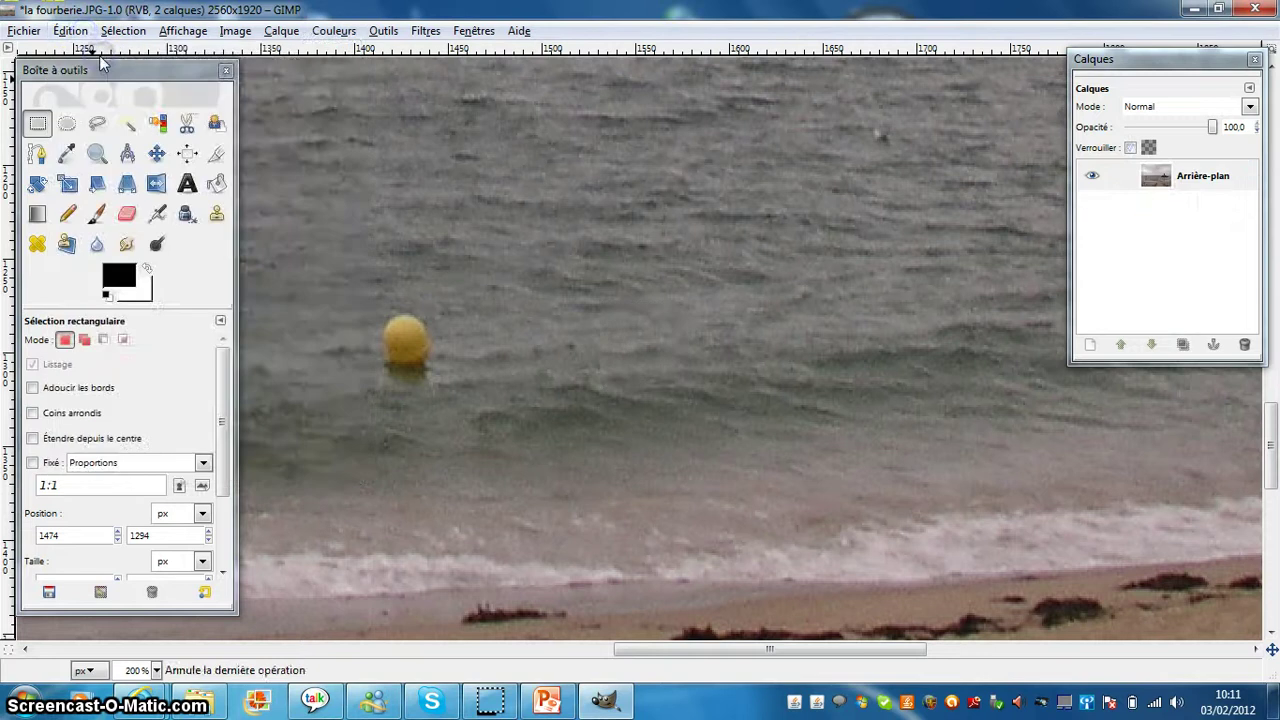
{"action": "left_click", "coordinate": [715, 338]}
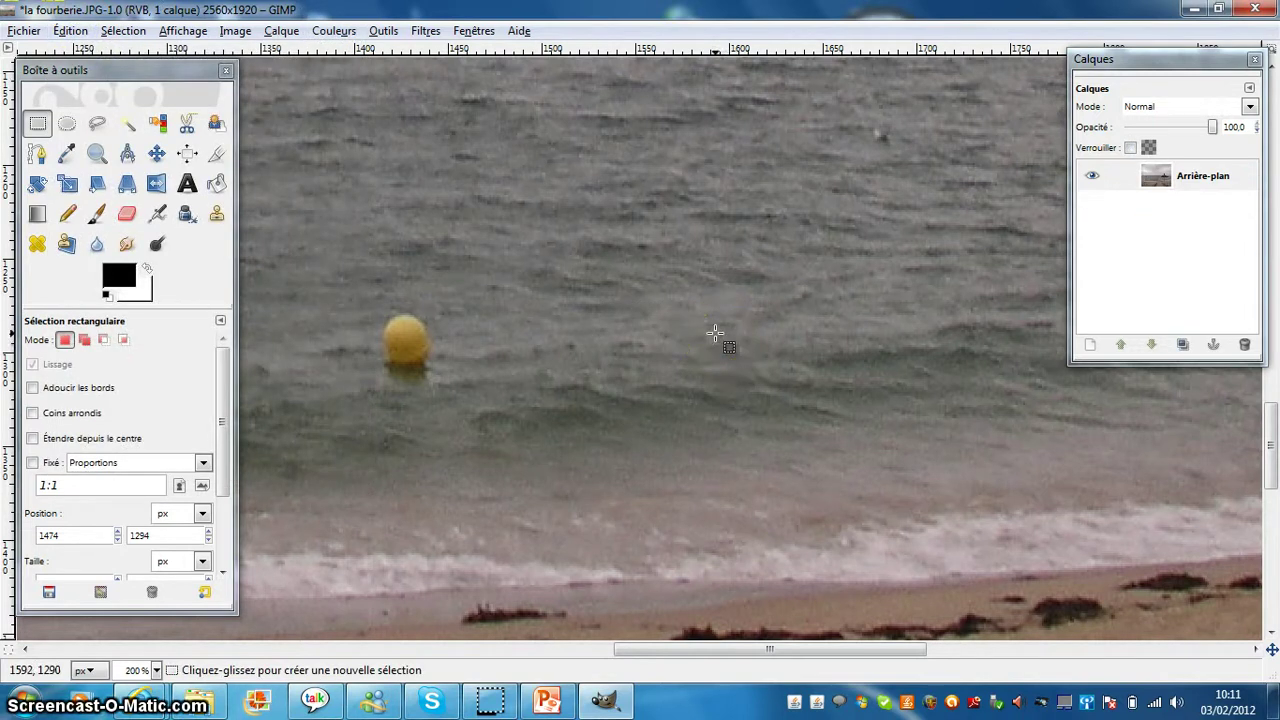
{"action": "key", "text": "ctrl"}
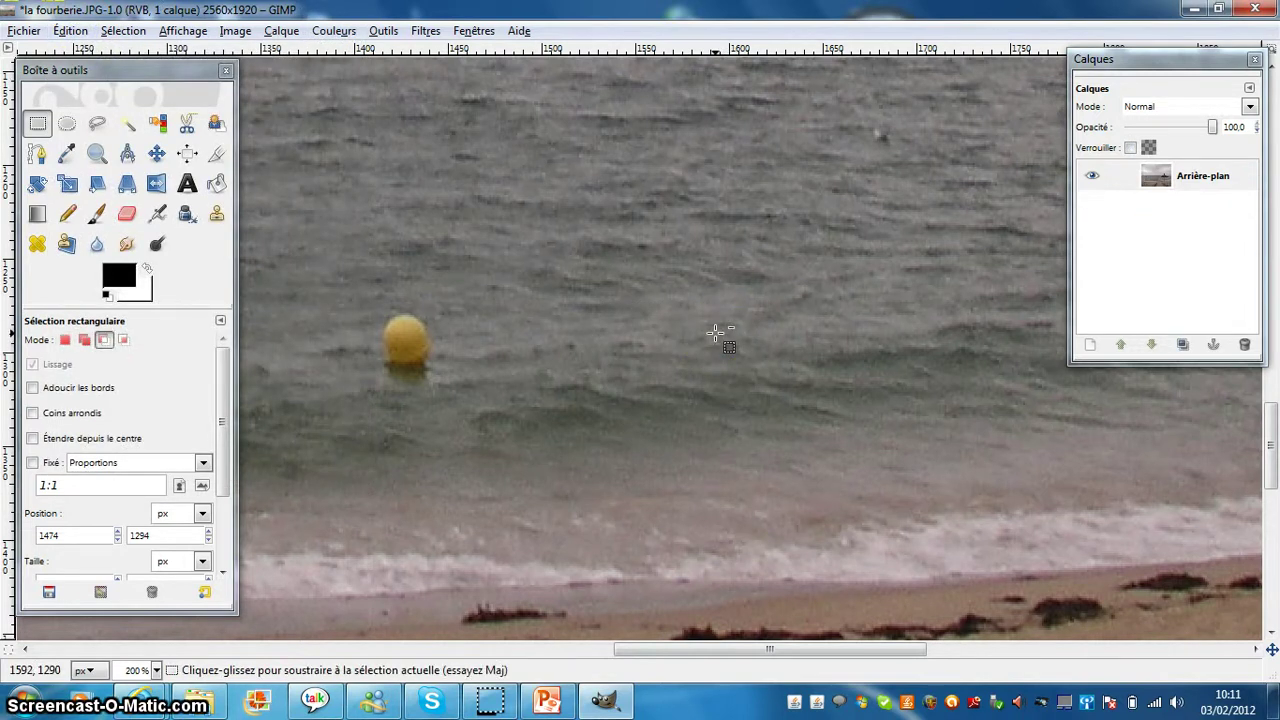
View the image at 100 %, choose the Clone tool and adjust its Échelle slider.
{"action": "left_click", "coordinate": [156, 670]}
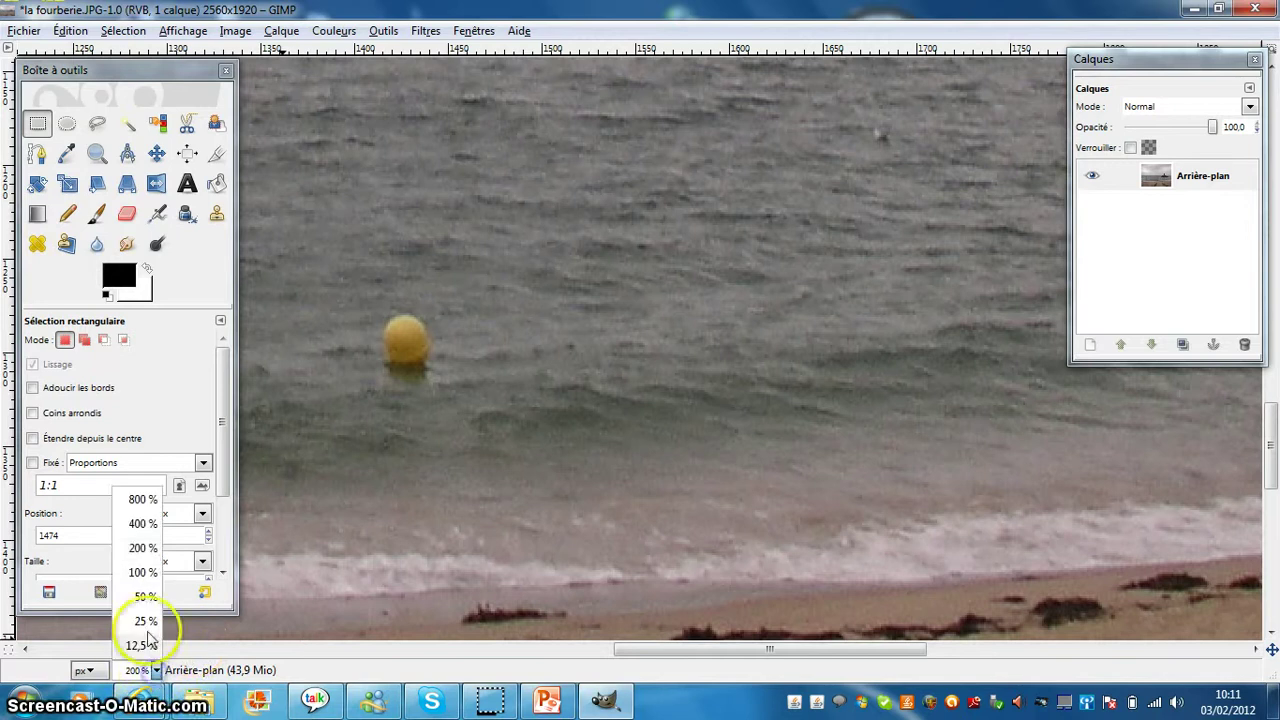
{"action": "left_click", "coordinate": [140, 572]}
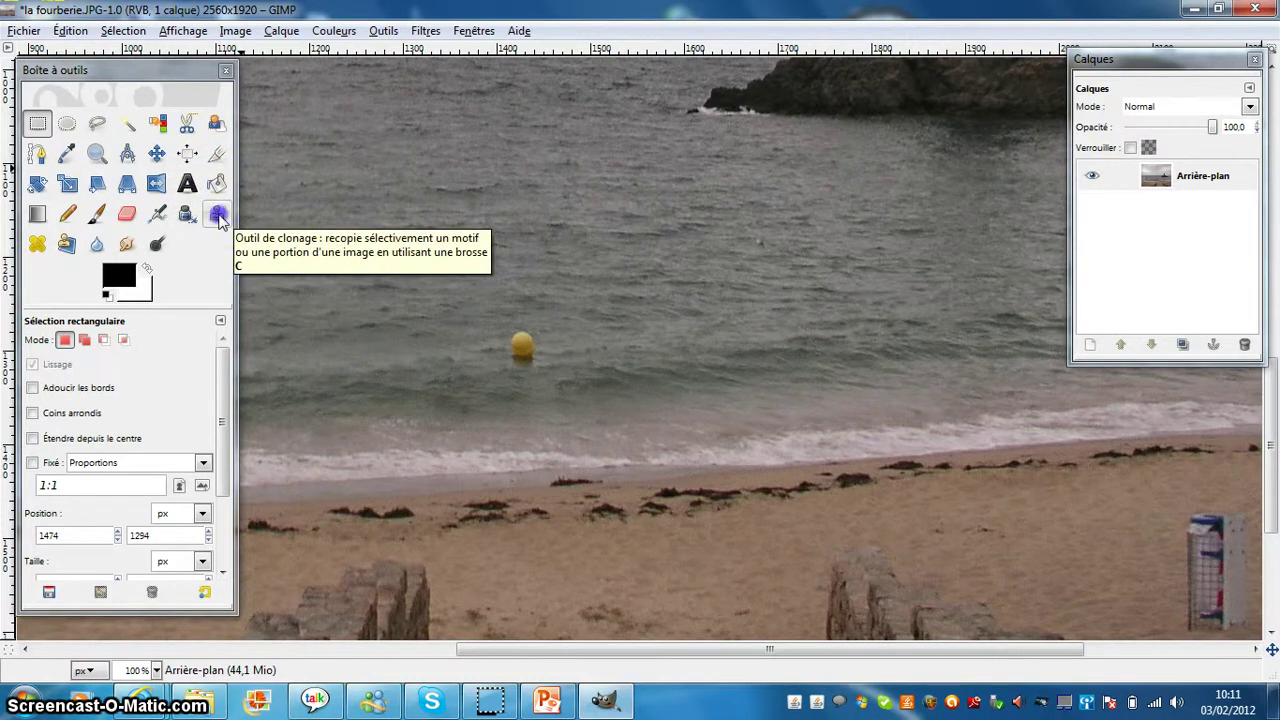
{"action": "left_click", "coordinate": [217, 215]}
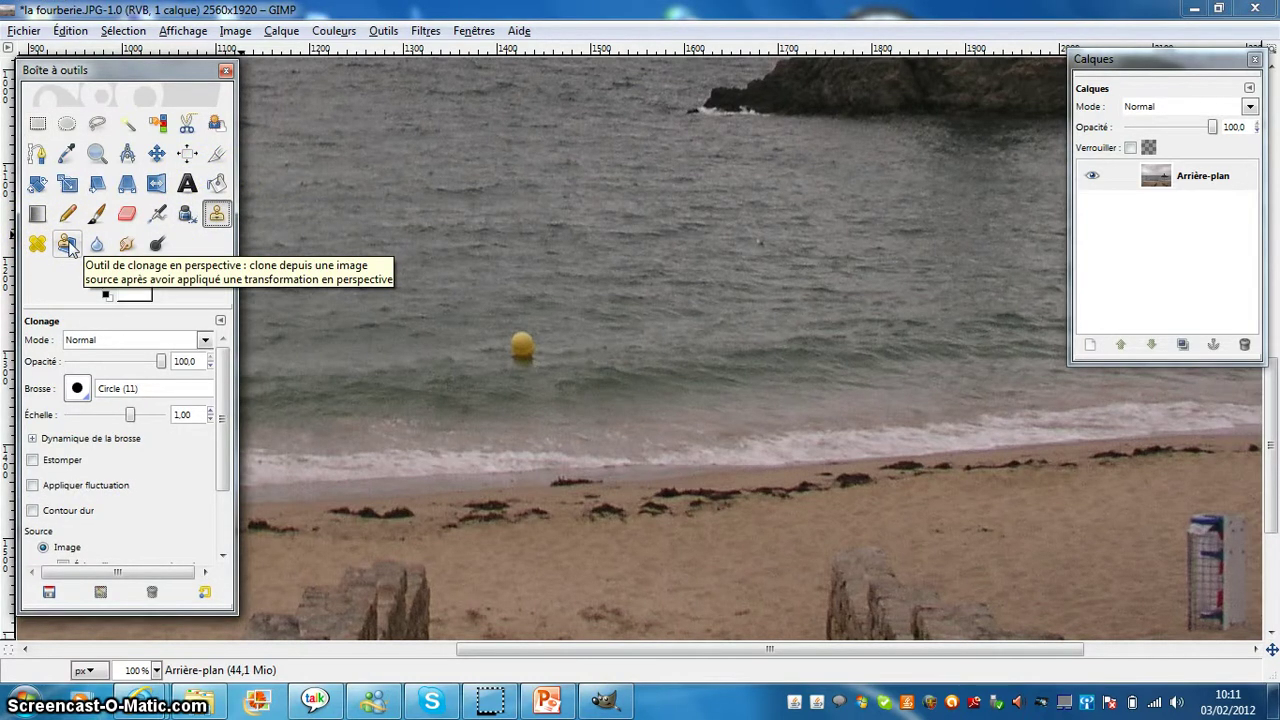
{"action": "left_click", "coordinate": [218, 213]}
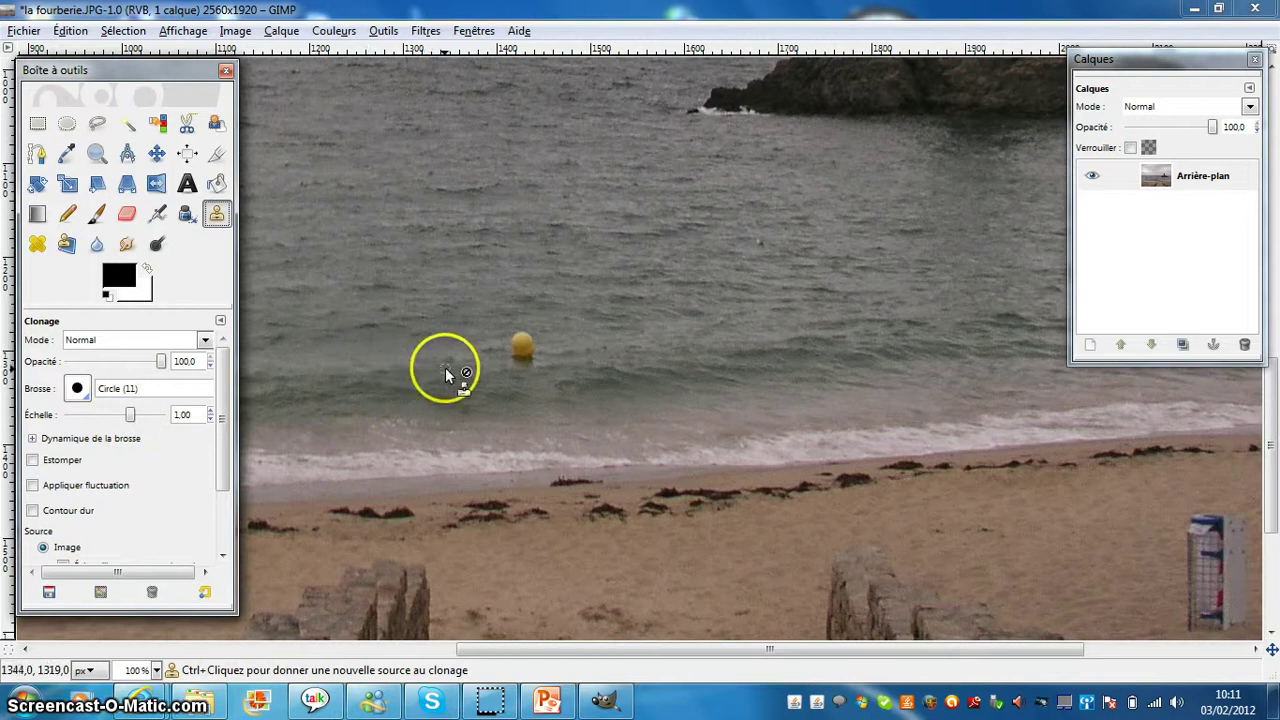
{"action": "left_click", "coordinate": [131, 418]}
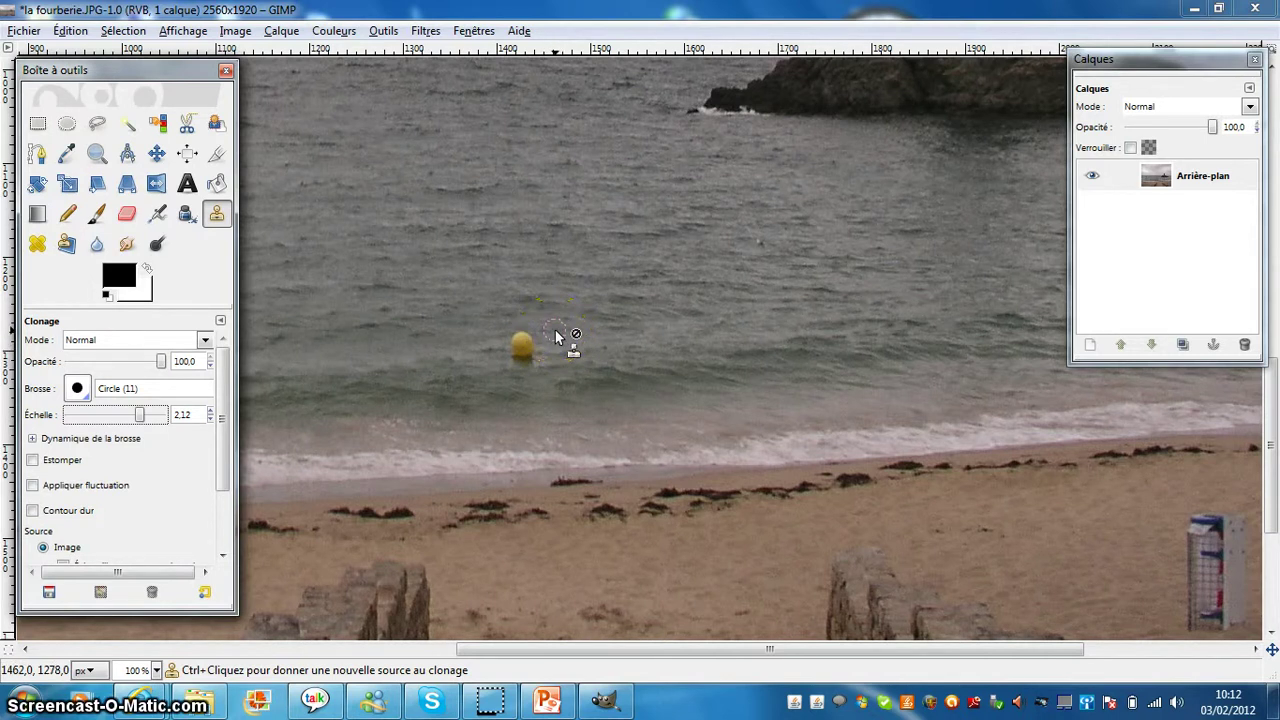
Ctrl-click water beside the buoy as clone source and paint water over the buoy.
{"action": "key", "text": "ctrl"}
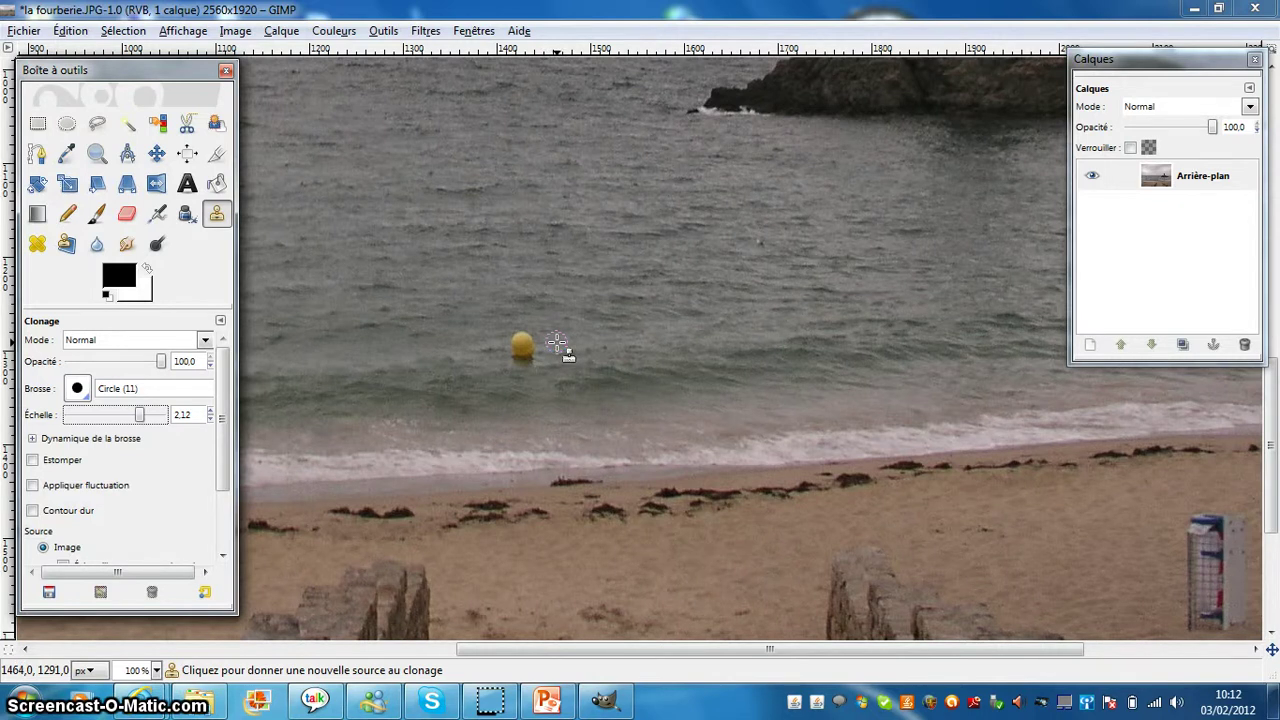
{"action": "left_click", "coordinate": [556, 343], "text": "ctrl"}
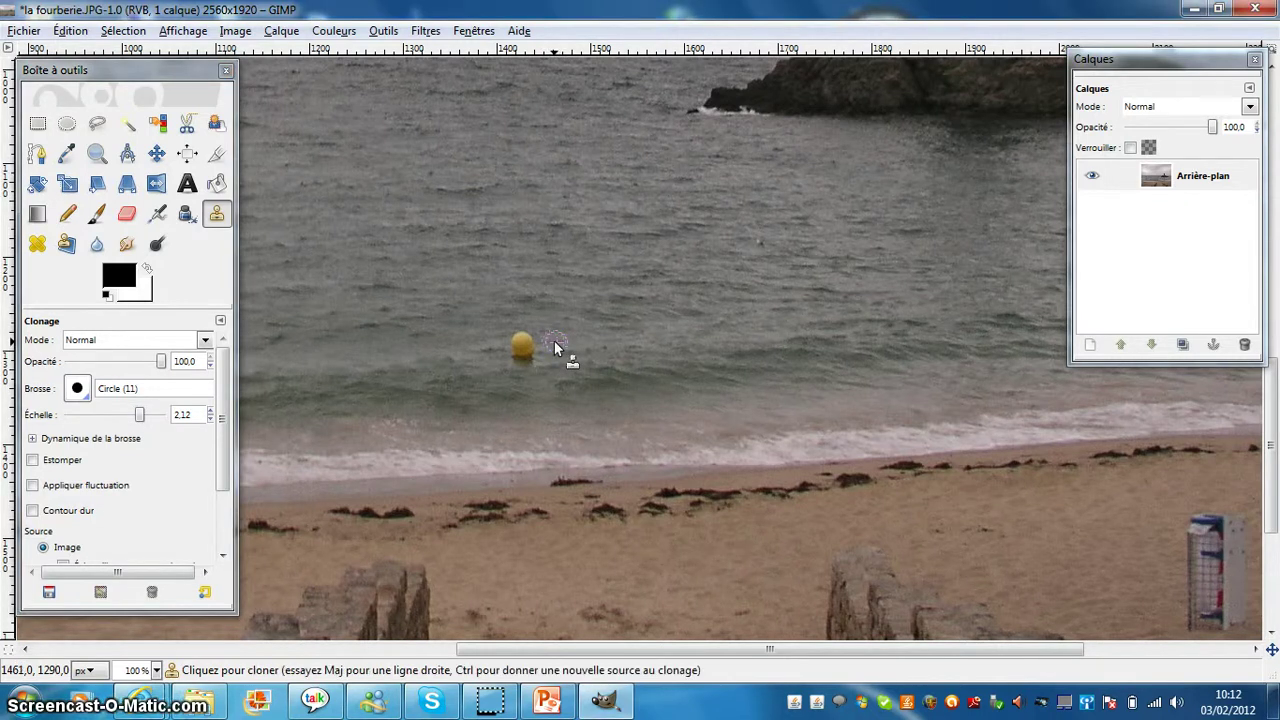
{"action": "left_click_drag", "start_coordinate": [505, 340], "coordinate": [522, 336]}
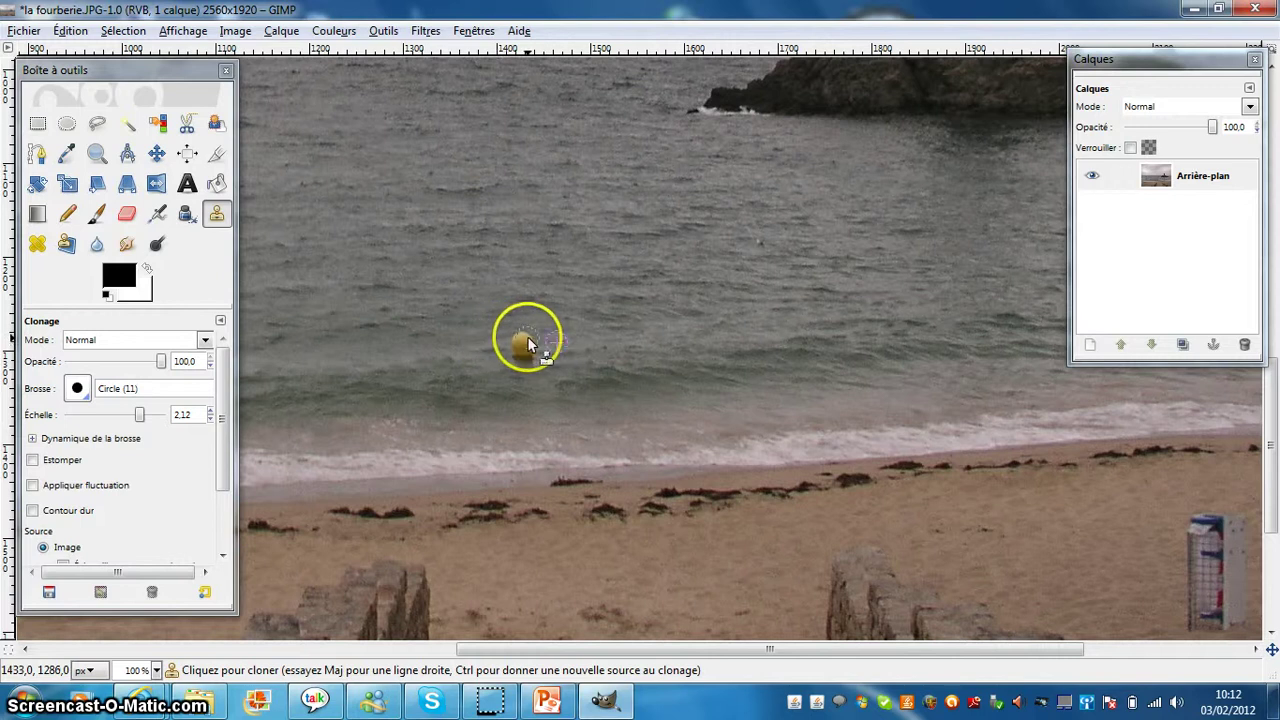
{"action": "left_click_drag", "start_coordinate": [528, 344], "coordinate": [527, 362]}
{"action": "left_click", "coordinate": [677, 345]}
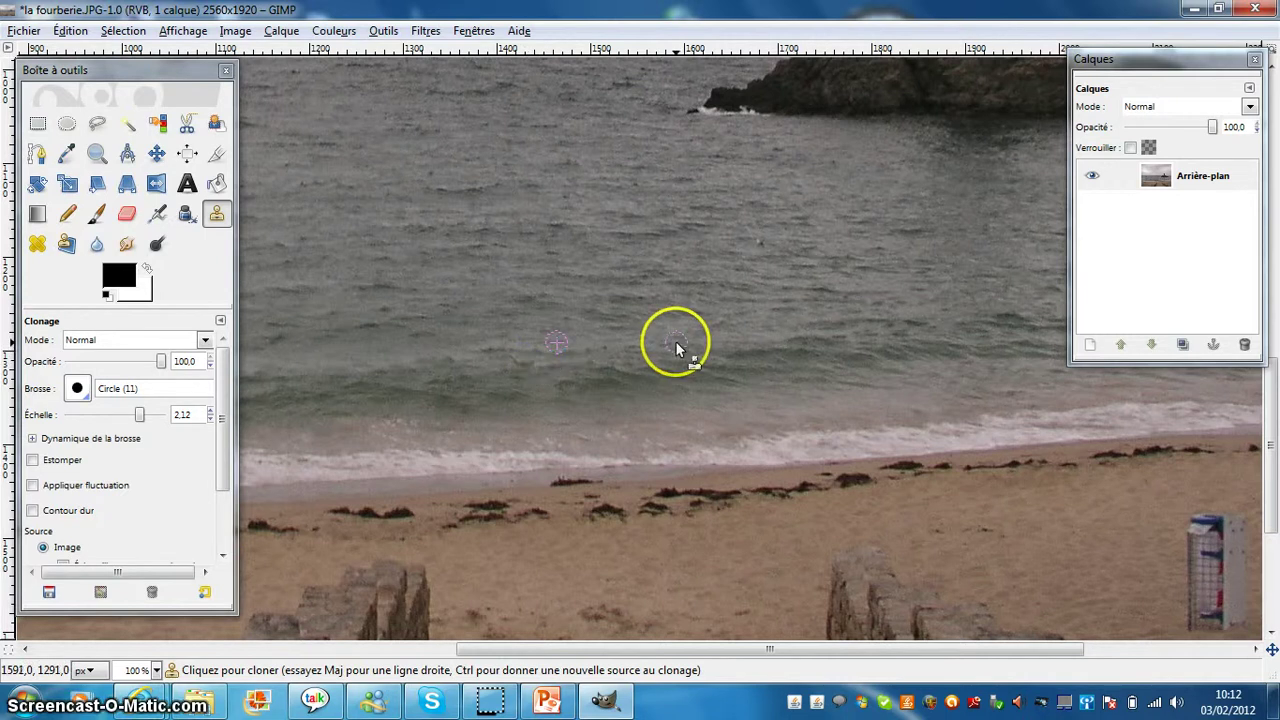
{"action": "left_click", "coordinate": [591, 360]}
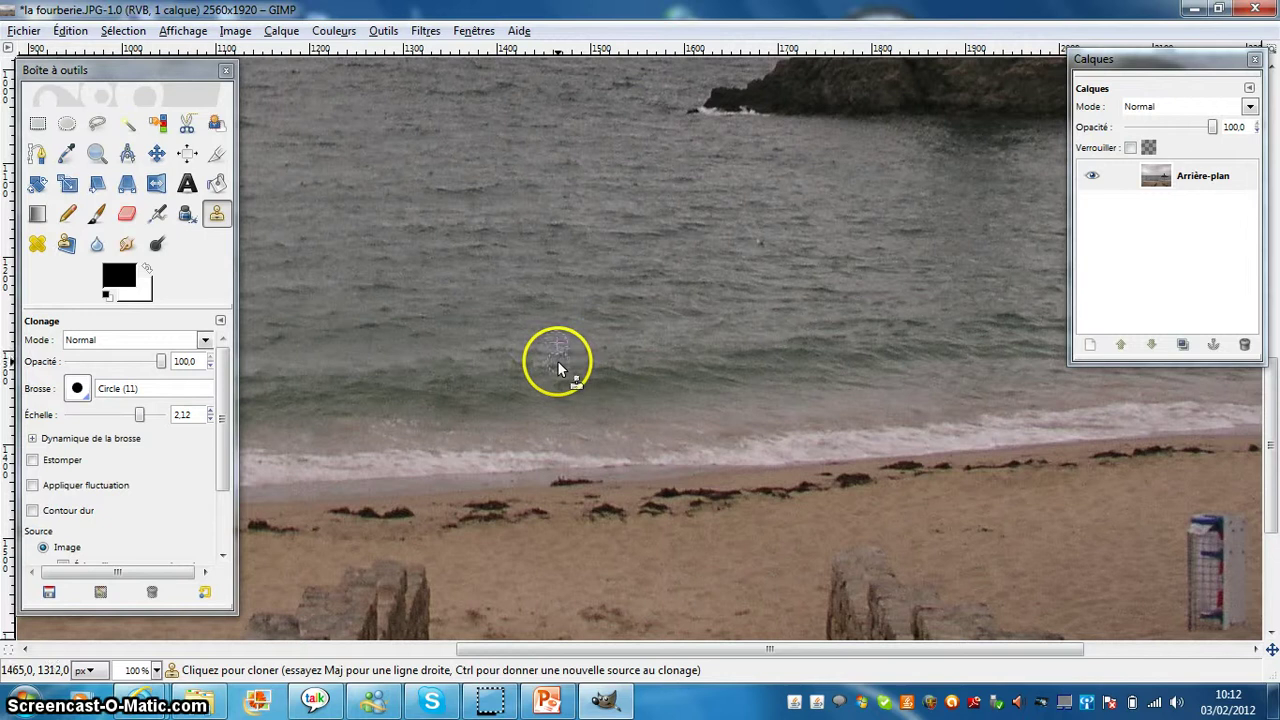
{"action": "left_click_drag", "start_coordinate": [555, 355], "coordinate": [557, 360]}
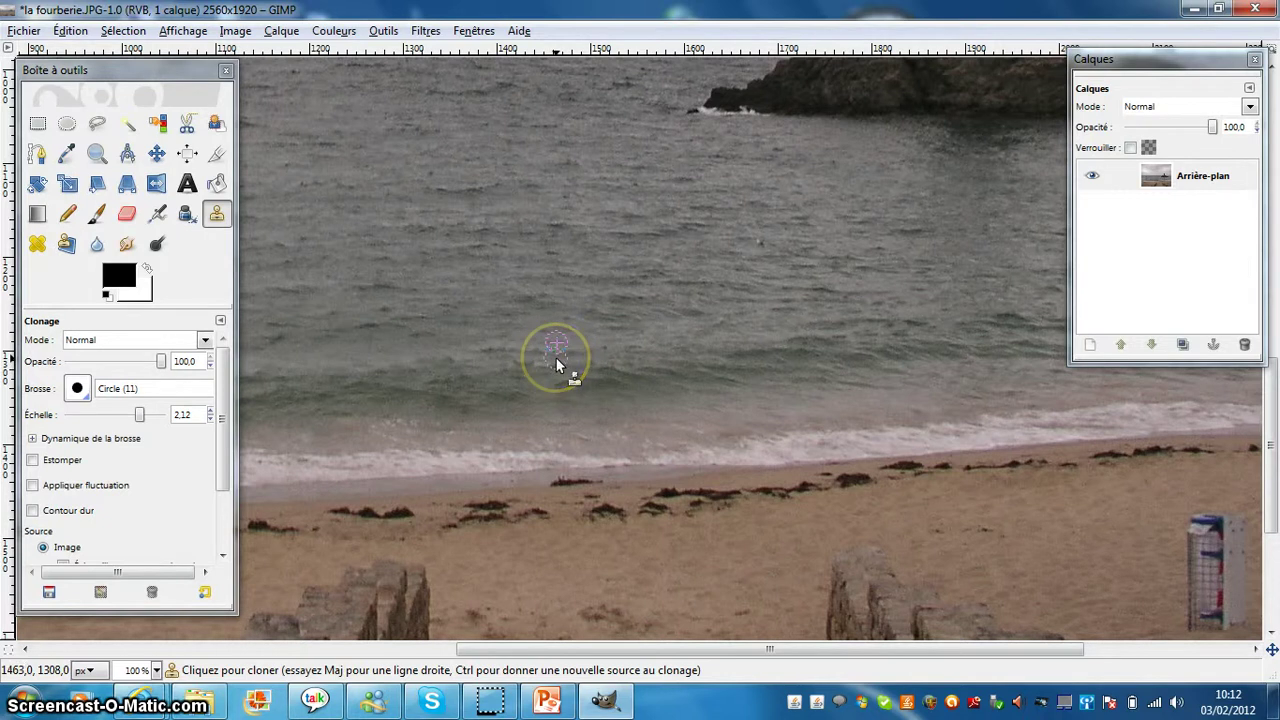
{"action": "left_click", "coordinate": [556, 358], "text": "ctrl"}
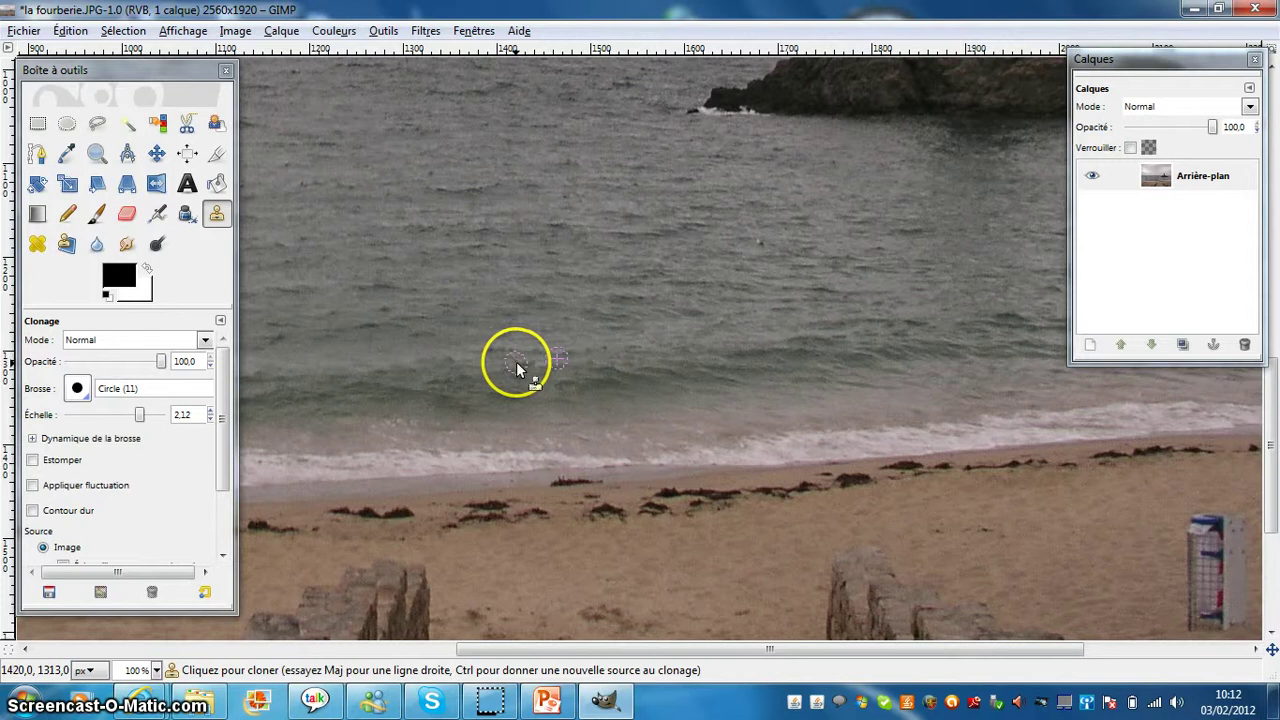
{"action": "left_click_drag", "start_coordinate": [516, 361], "coordinate": [531, 371]}
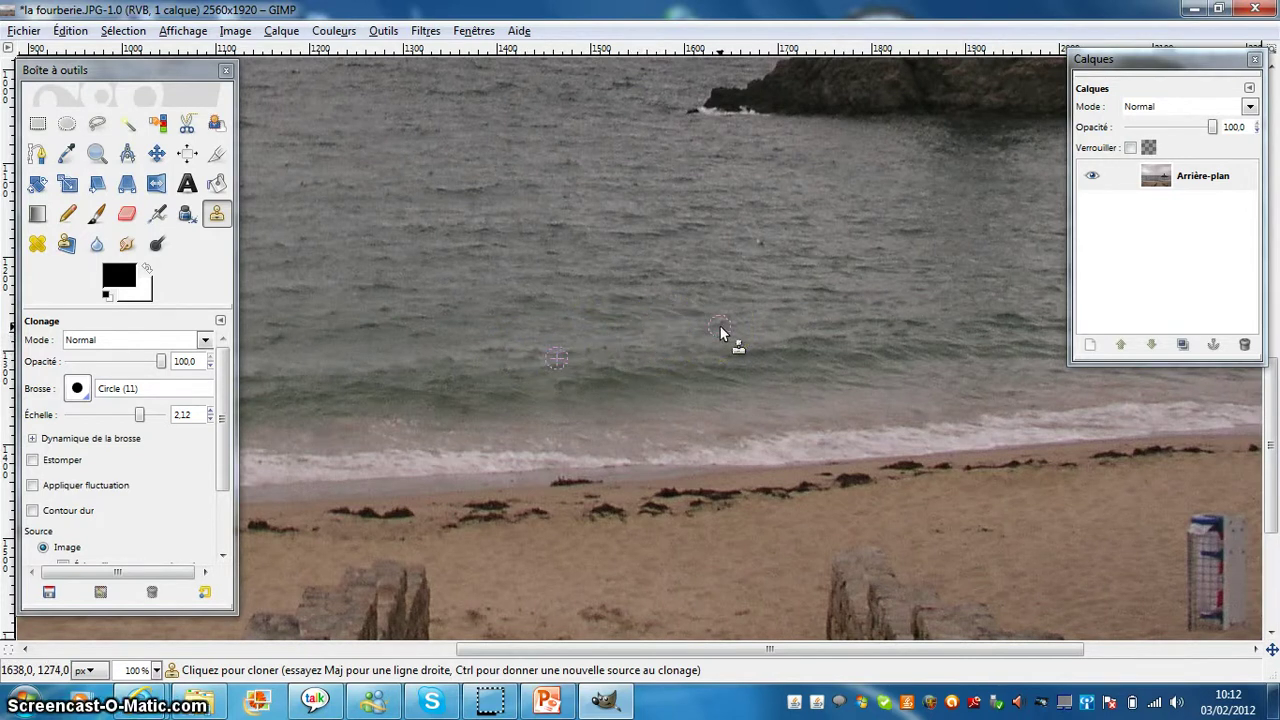
Pan the view to the blue-topped litter bin beside the stone wall.
{"action": "left_click", "coordinate": [679, 512]}
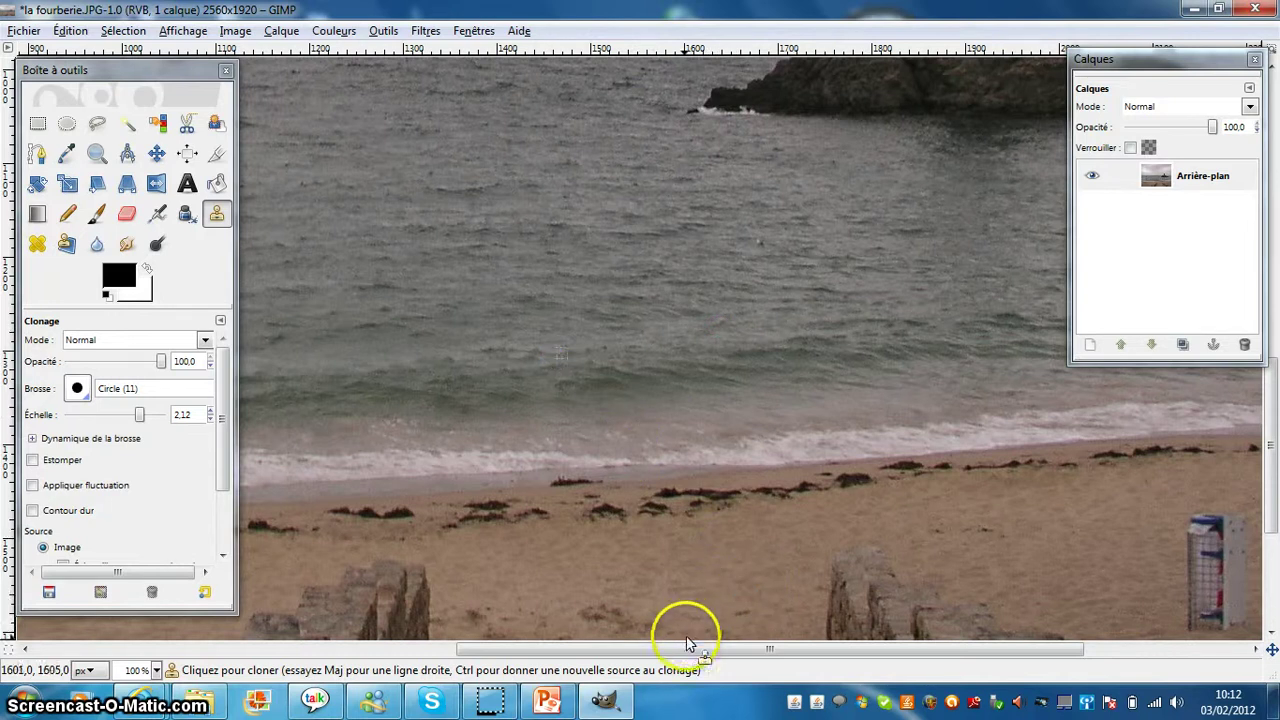
{"action": "left_click_drag", "start_coordinate": [666, 648], "coordinate": [251, 648]}
{"action": "left_click_drag", "start_coordinate": [1264, 414], "coordinate": [1275, 240]}
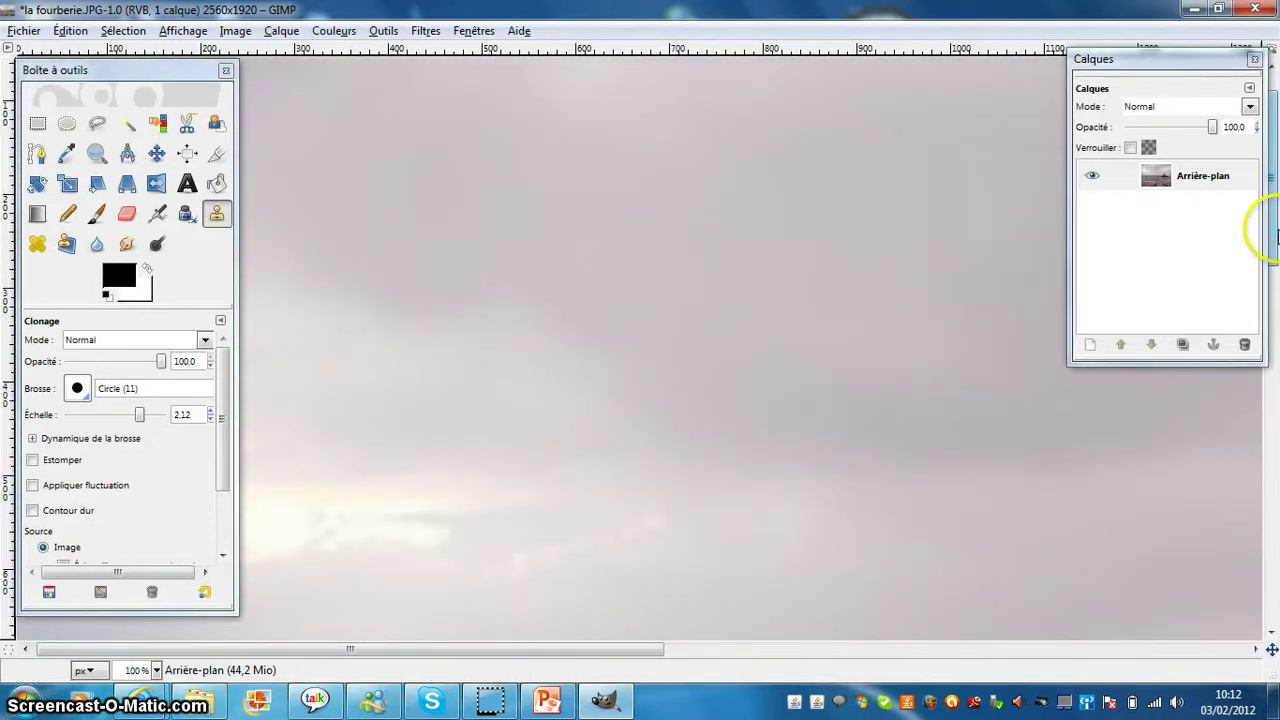
{"action": "mouse_move", "coordinate": [1275, 240]}
{"action": "left_mouse_down"}
{"action": "mouse_move", "coordinate": [1240, 407]}
{"action": "mouse_move", "coordinate": [1249, 580]}
{"action": "left_mouse_up"}
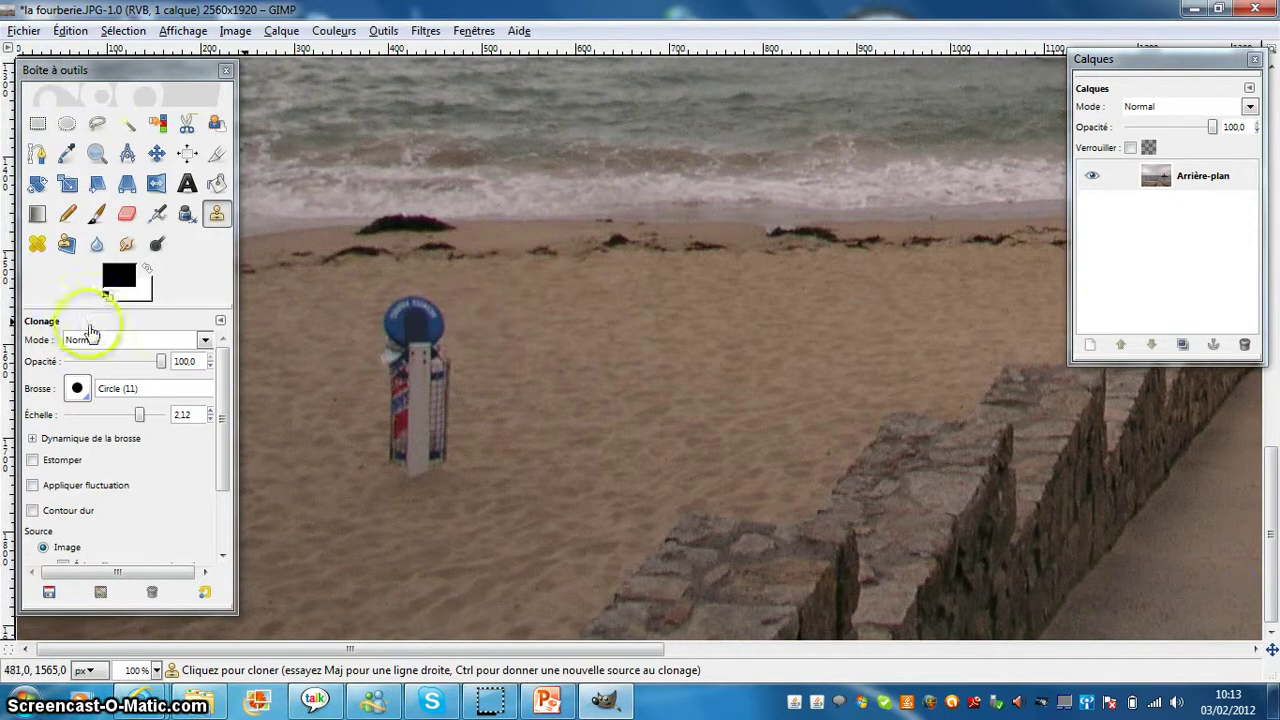
Set clone scale to 2.12 and clone sand over the post's base, sides and blue disc.
{"action": "left_click_drag", "start_coordinate": [155, 418], "coordinate": [150, 423]}
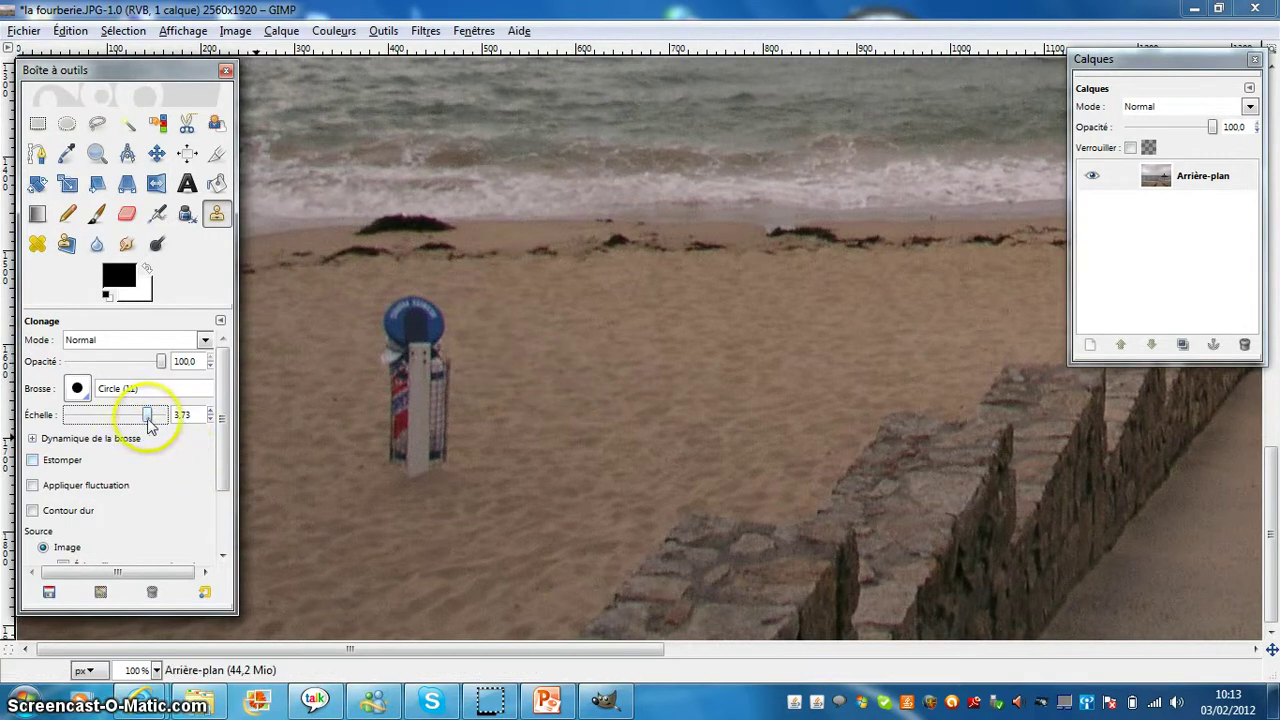
{"action": "left_click_drag", "start_coordinate": [149, 422], "coordinate": [140, 416]}
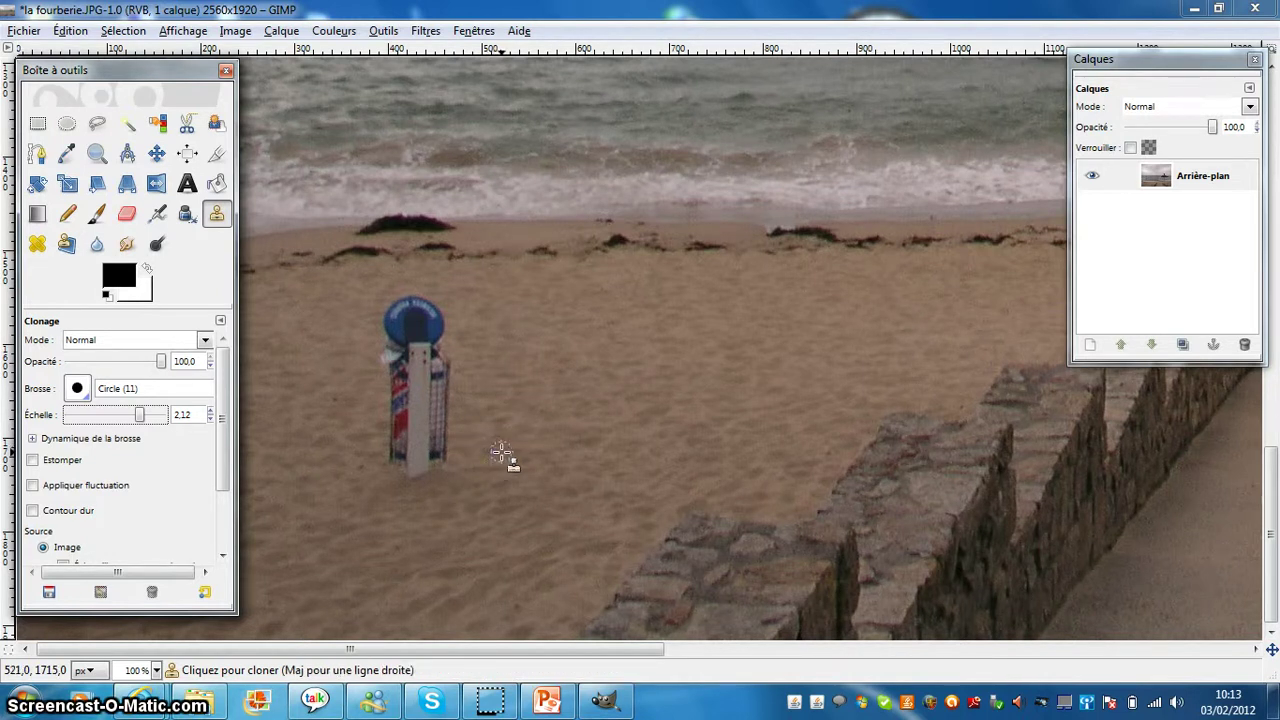
{"action": "left_click", "coordinate": [500, 452], "text": "ctrl"}
{"action": "mouse_move", "coordinate": [477, 454]}
{"action": "left_mouse_down"}
{"action": "mouse_move", "coordinate": [448, 455]}
{"action": "mouse_move", "coordinate": [426, 476]}
{"action": "mouse_move", "coordinate": [414, 466]}
{"action": "mouse_move", "coordinate": [449, 437]}
{"action": "mouse_move", "coordinate": [436, 376]}
{"action": "mouse_move", "coordinate": [419, 456]}
{"action": "left_mouse_up"}
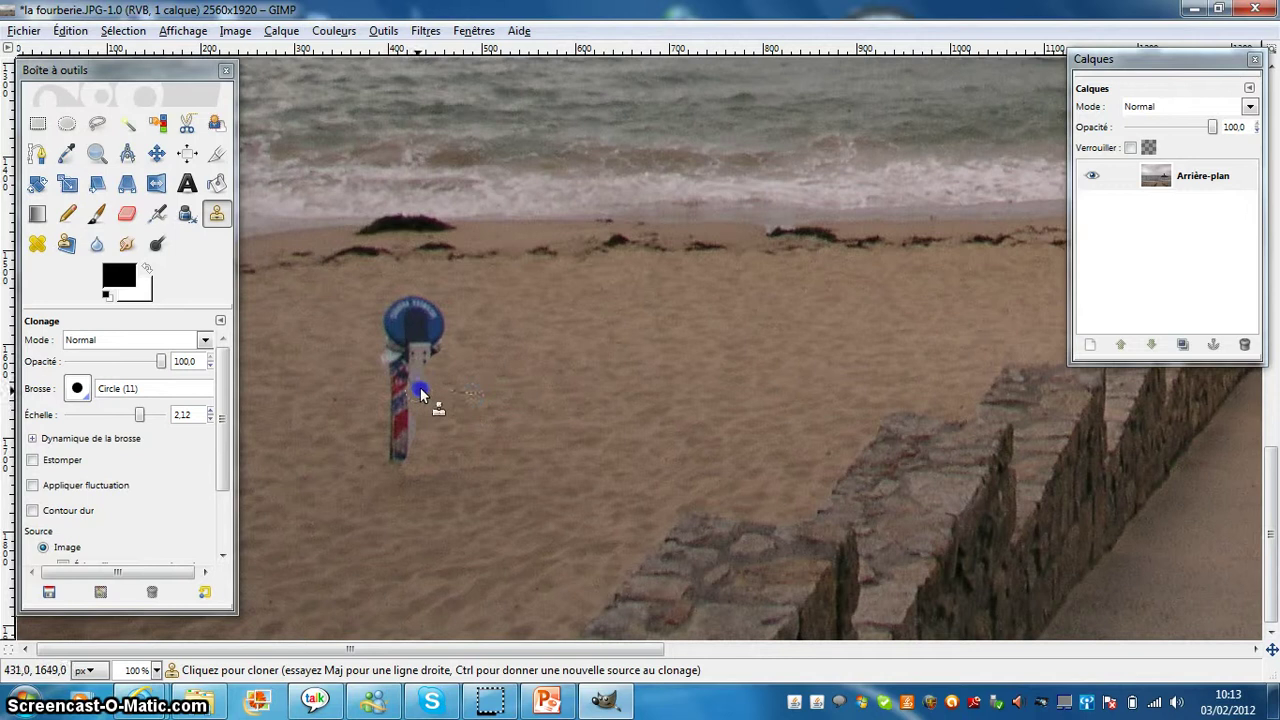
{"action": "mouse_move", "coordinate": [434, 362]}
{"action": "left_mouse_down"}
{"action": "mouse_move", "coordinate": [450, 352]}
{"action": "mouse_move", "coordinate": [447, 320]}
{"action": "mouse_move", "coordinate": [428, 308]}
{"action": "mouse_move", "coordinate": [431, 338]}
{"action": "mouse_move", "coordinate": [422, 332]}
{"action": "left_mouse_up"}
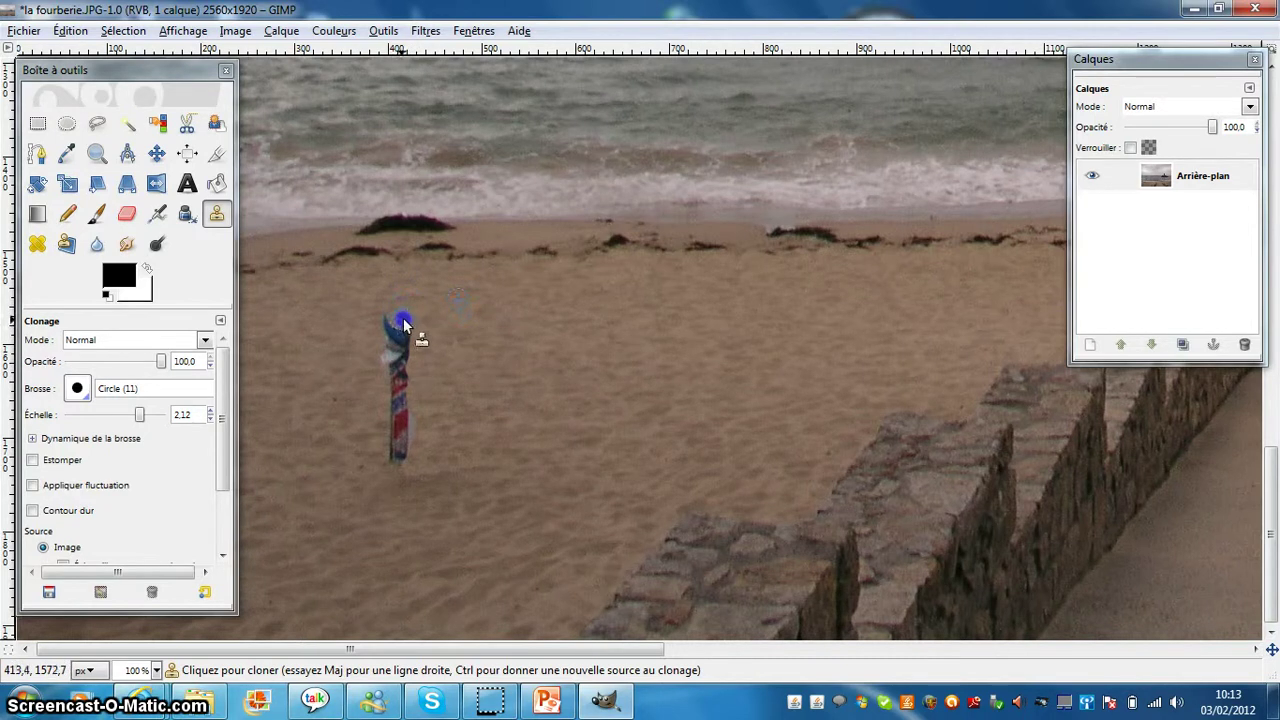
{"action": "mouse_move", "coordinate": [398, 315]}
{"action": "left_mouse_down"}
{"action": "mouse_move", "coordinate": [413, 350]}
{"action": "mouse_move", "coordinate": [391, 310]}
{"action": "left_mouse_up"}
{"action": "mouse_move", "coordinate": [417, 420]}
{"action": "left_mouse_down"}
{"action": "mouse_move", "coordinate": [403, 476]}
{"action": "mouse_move", "coordinate": [491, 458]}
{"action": "mouse_move", "coordinate": [456, 462]}
{"action": "left_mouse_up"}
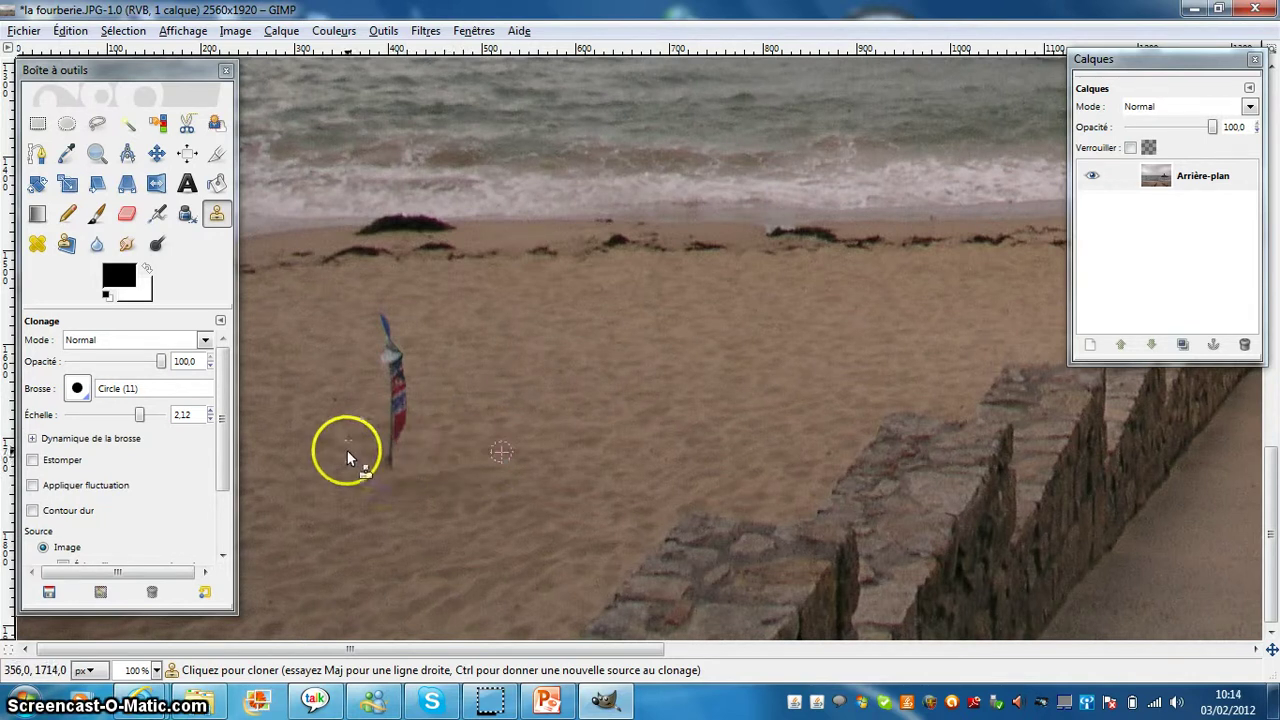
Take a new sand source and paint out the flag pole and its flag.
{"action": "key", "text": "ctrl"}
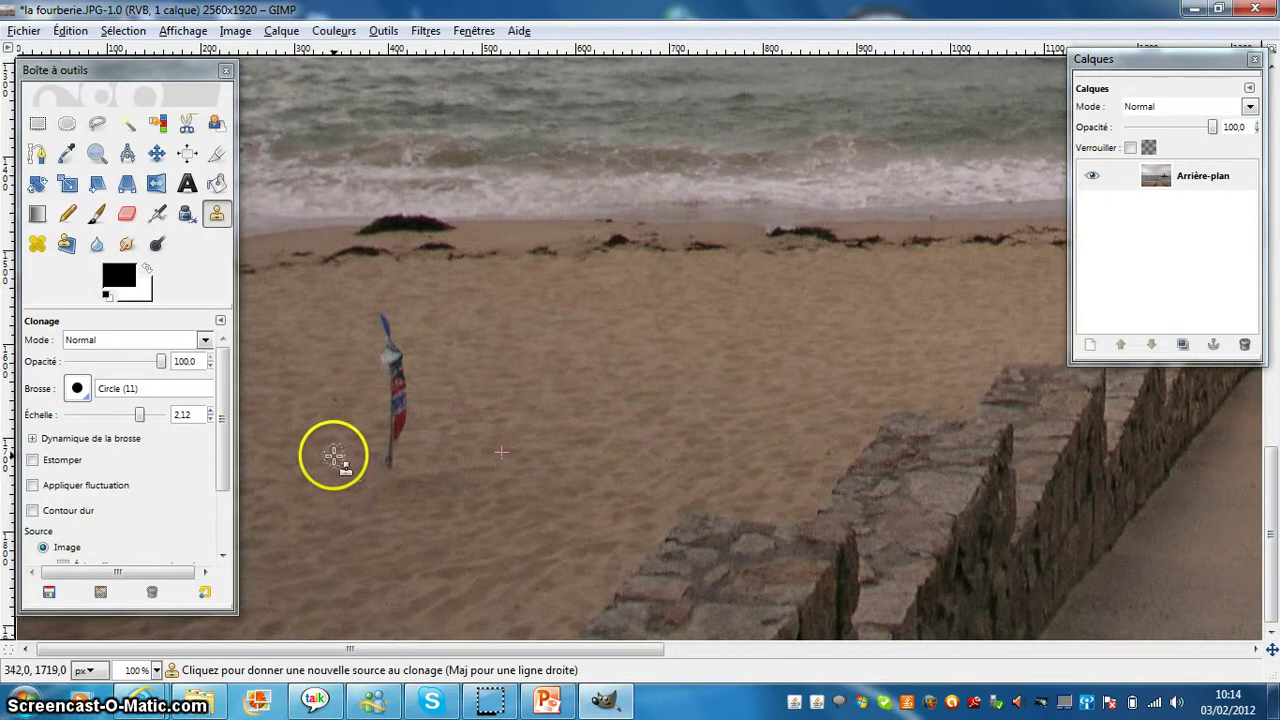
{"action": "left_click", "coordinate": [343, 462], "text": "ctrl"}
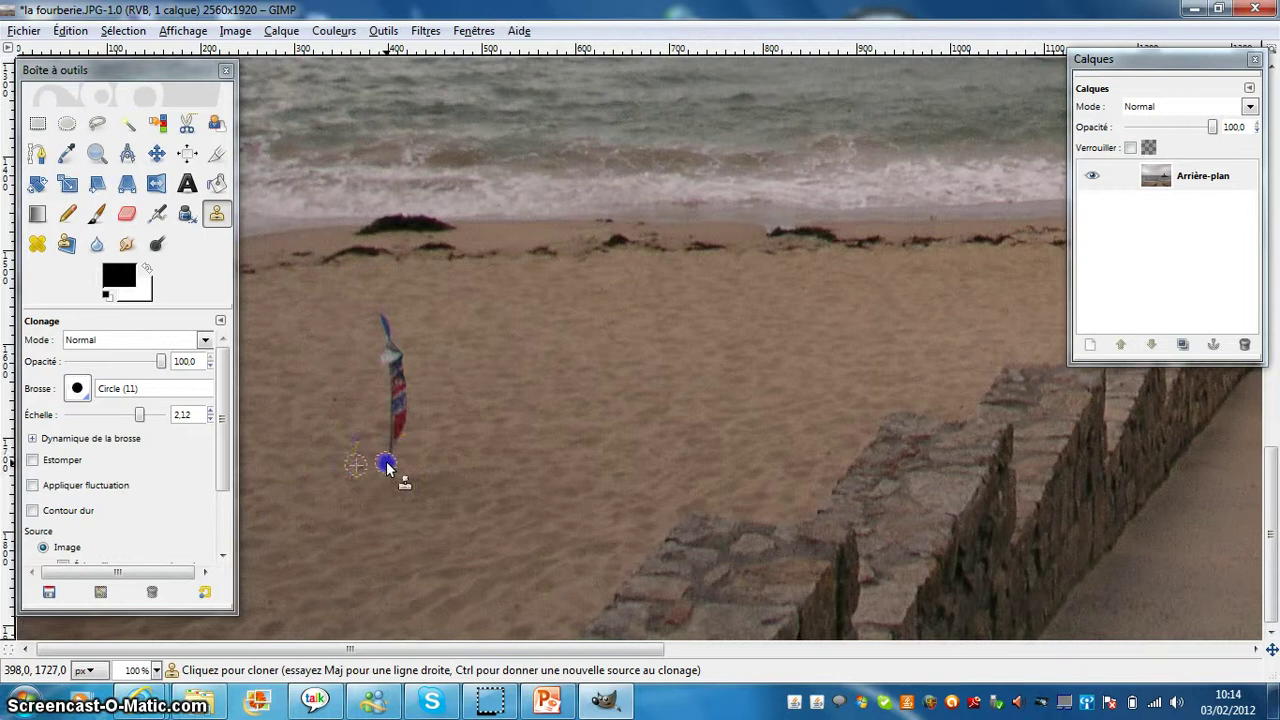
{"action": "left_click_drag", "start_coordinate": [386, 462], "coordinate": [392, 337]}
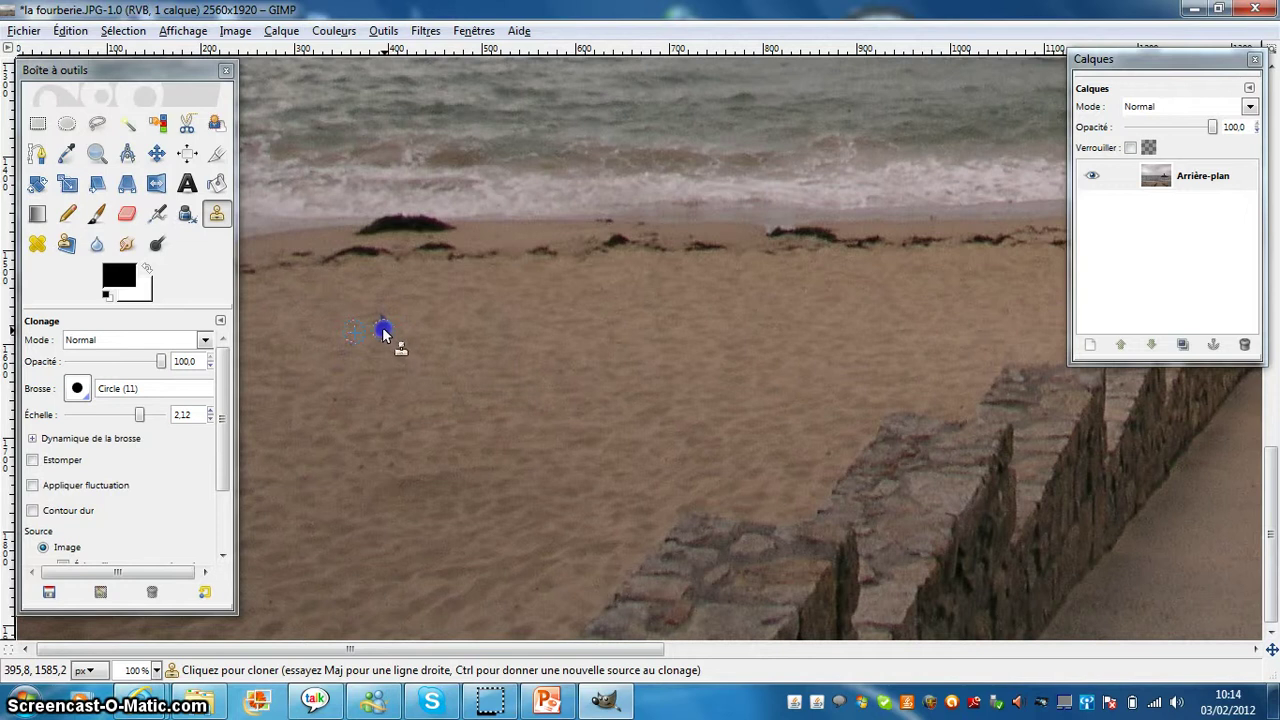
{"action": "mouse_move", "coordinate": [377, 323]}
{"action": "left_mouse_down"}
{"action": "mouse_move", "coordinate": [378, 338]}
{"action": "mouse_move", "coordinate": [617, 365]}
{"action": "left_mouse_up"}
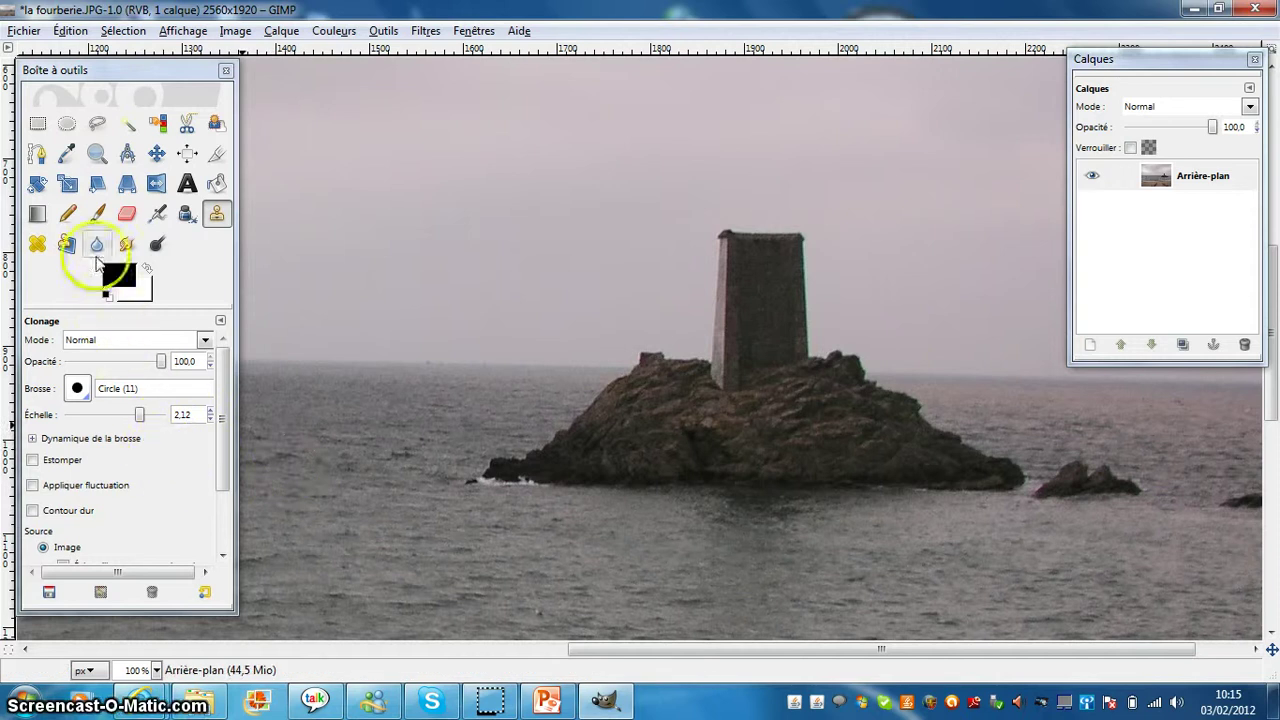
Sample the small rock and clone a copy of its shape into the sea.
{"action": "left_click", "coordinate": [217, 218]}
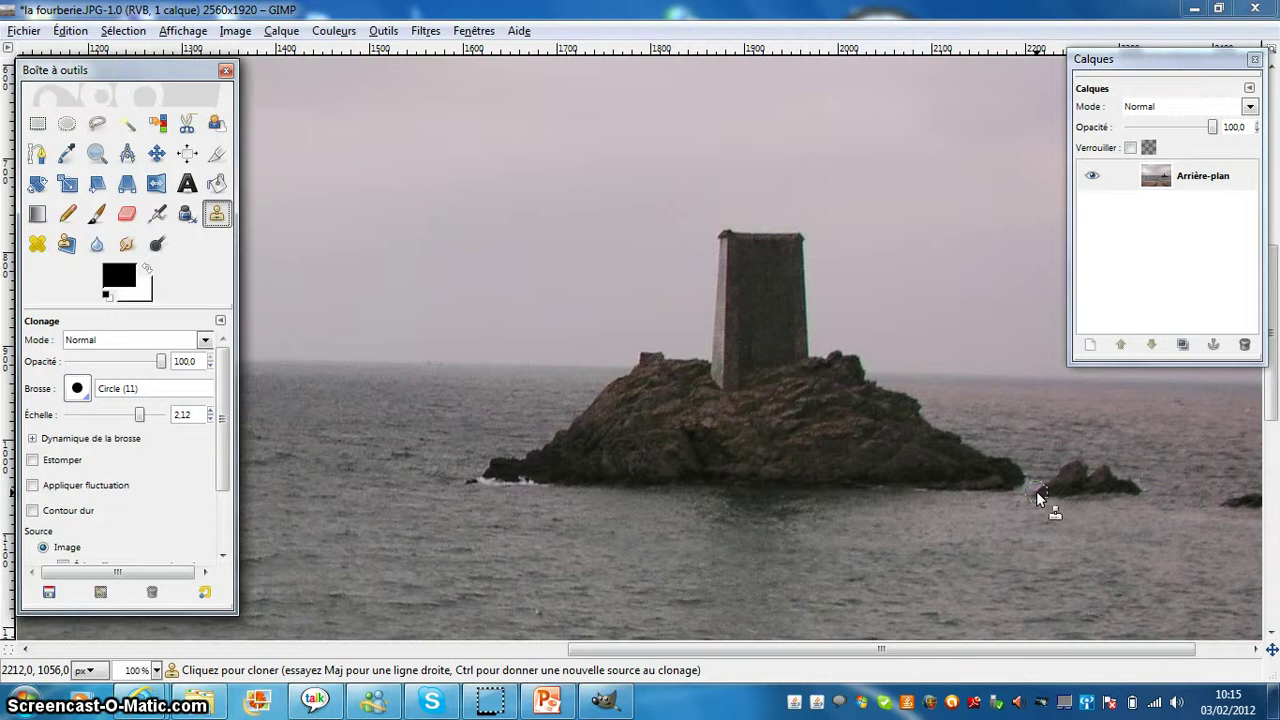
{"action": "left_click", "coordinate": [1036, 491]}
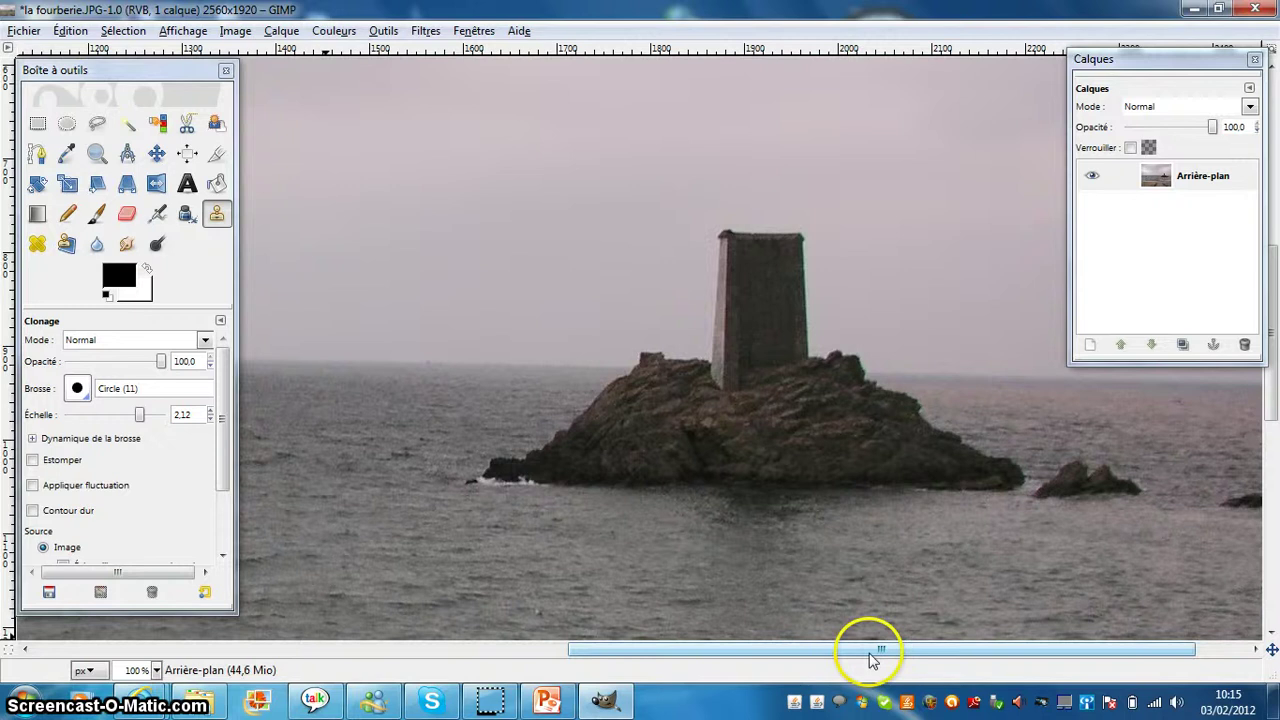
{"action": "left_click_drag", "start_coordinate": [868, 647], "coordinate": [733, 647]}
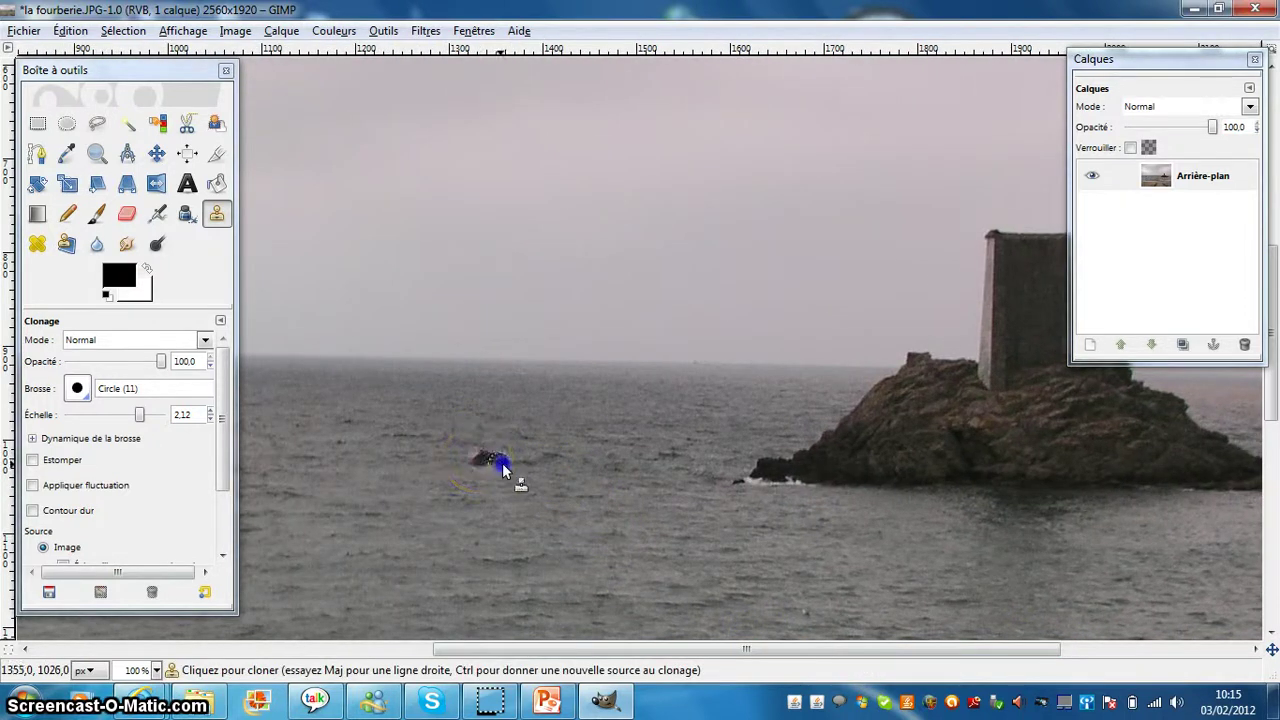
{"action": "mouse_move", "coordinate": [502, 464]}
{"action": "left_mouse_down"}
{"action": "mouse_move", "coordinate": [527, 460]}
{"action": "mouse_move", "coordinate": [508, 449]}
{"action": "mouse_move", "coordinate": [470, 464]}
{"action": "mouse_move", "coordinate": [545, 466]}
{"action": "mouse_move", "coordinate": [574, 451]}
{"action": "mouse_move", "coordinate": [497, 437]}
{"action": "mouse_move", "coordinate": [480, 450]}
{"action": "mouse_move", "coordinate": [498, 460]}
{"action": "mouse_move", "coordinate": [580, 458]}
{"action": "left_mouse_up"}
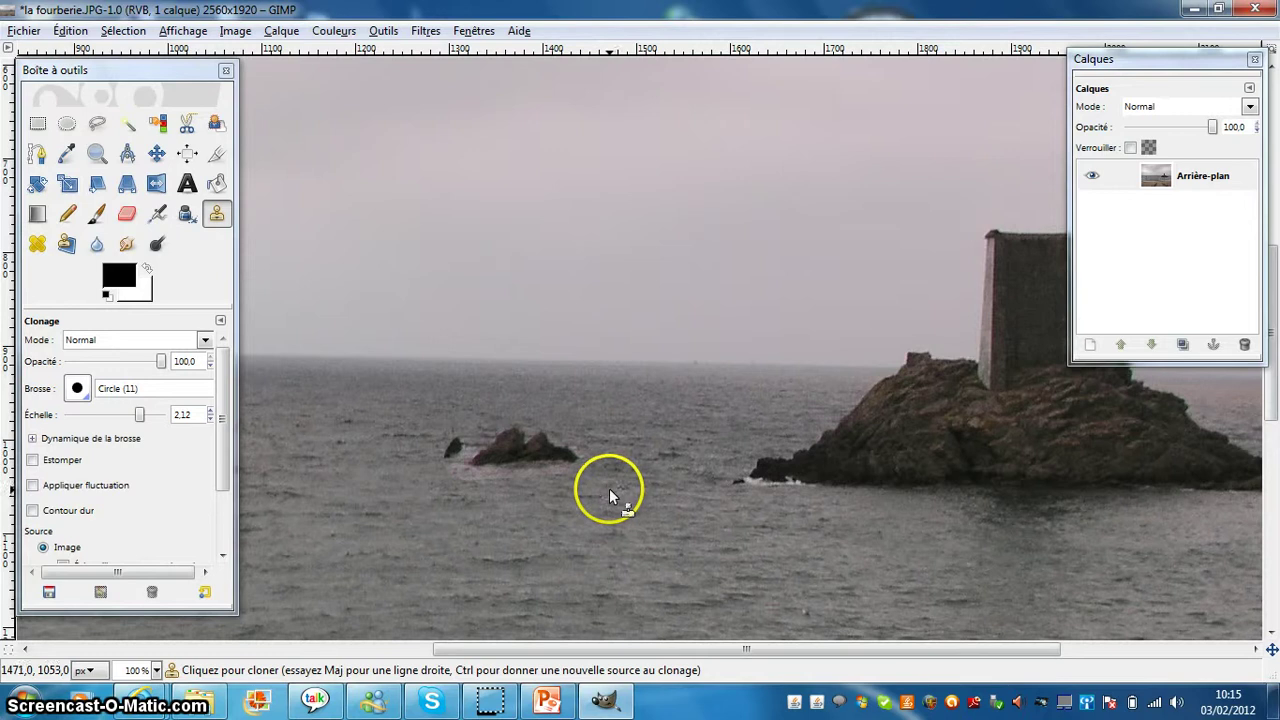
{"action": "mouse_move", "coordinate": [560, 462]}
{"action": "left_mouse_down"}
{"action": "mouse_move", "coordinate": [480, 434]}
{"action": "mouse_move", "coordinate": [476, 419]}
{"action": "left_mouse_up"}
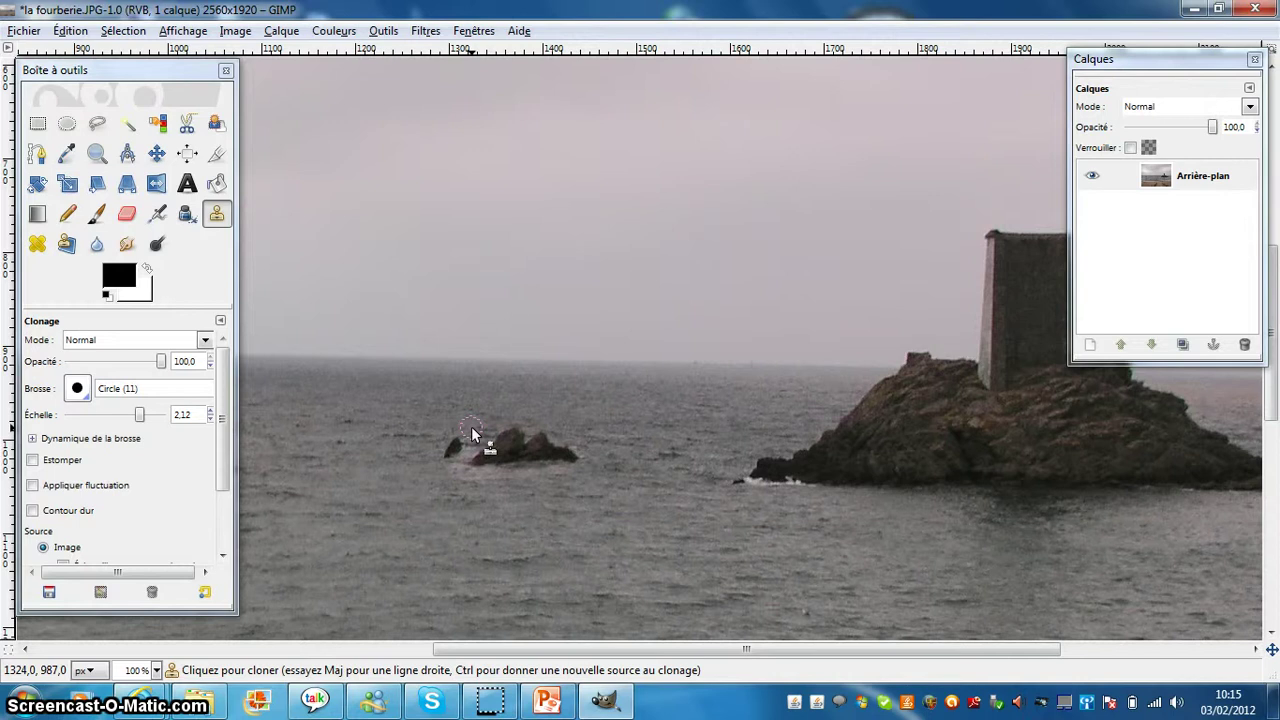
Resample nearby water and paint it over the cloned rock's left tip.
{"action": "left_click", "coordinate": [466, 443], "text": "ctrl"}
{"action": "mouse_move", "coordinate": [463, 440]}
{"action": "left_mouse_down"}
{"action": "mouse_move", "coordinate": [444, 449]}
{"action": "mouse_move", "coordinate": [461, 411]}
{"action": "left_mouse_up"}
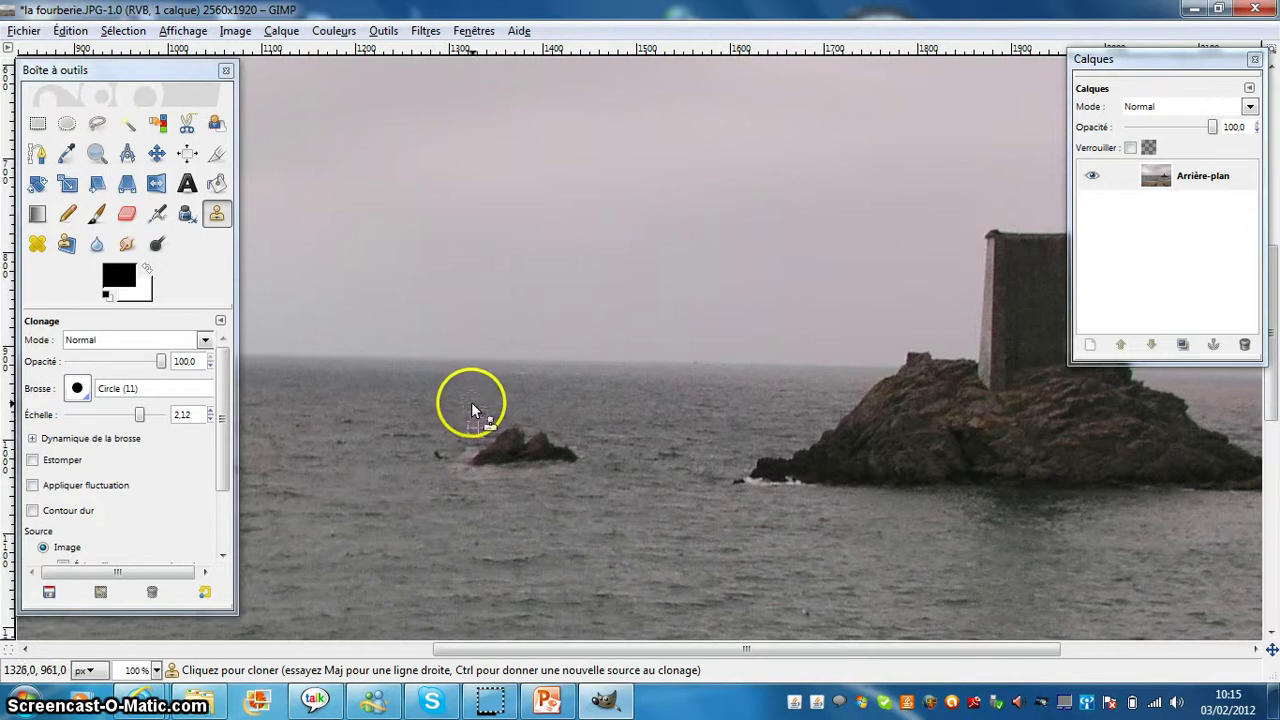
{"action": "key", "text": "ctrl"}
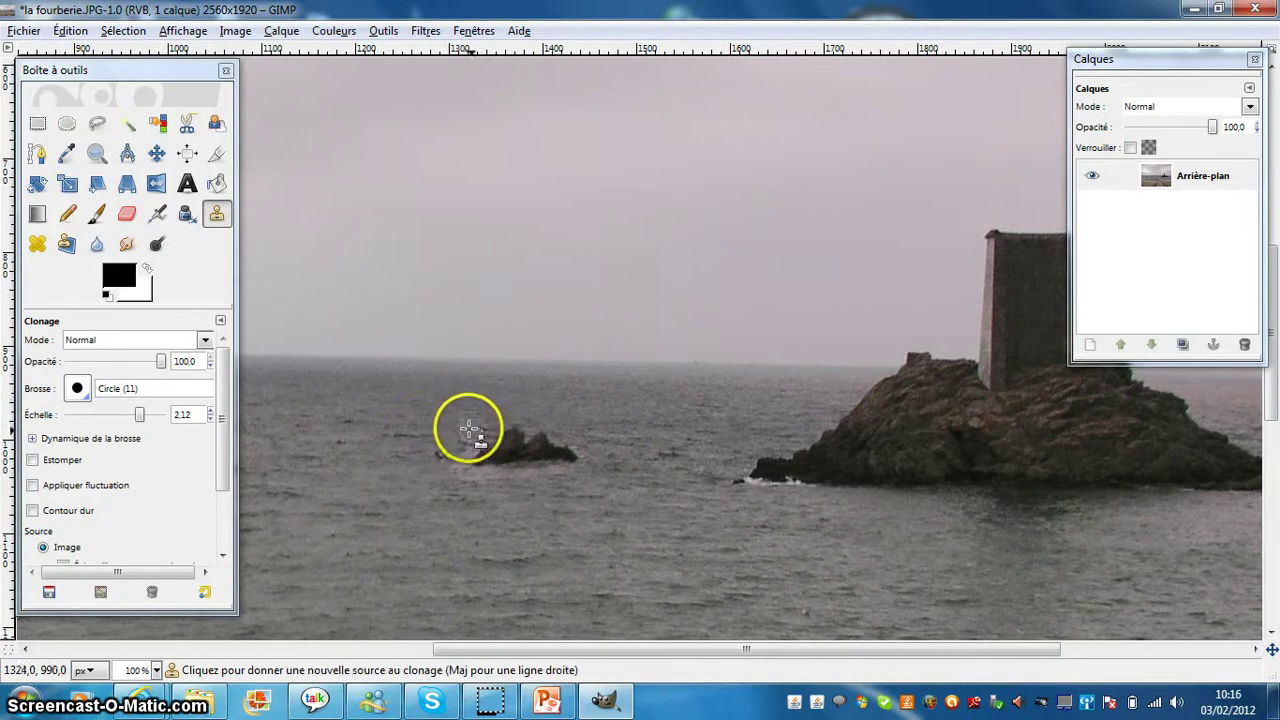
{"action": "left_click", "coordinate": [459, 428], "text": "ctrl"}
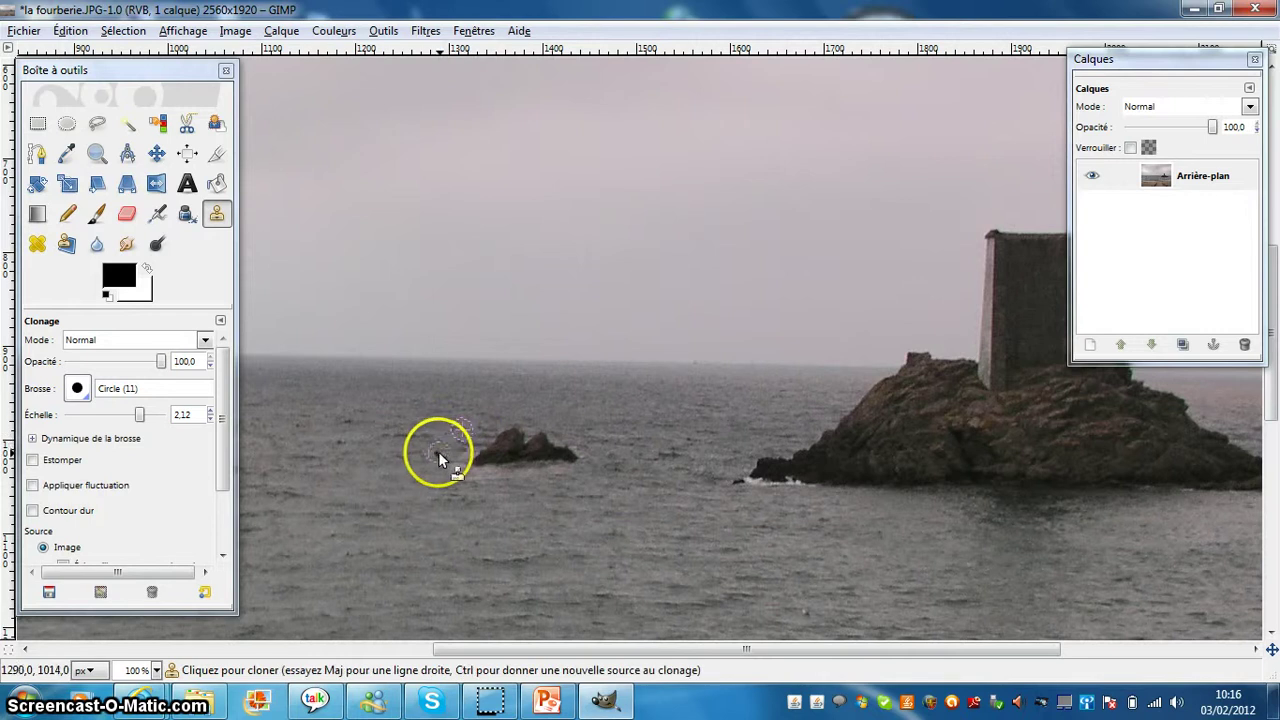
{"action": "left_click_drag", "start_coordinate": [446, 457], "coordinate": [452, 457]}
{"action": "left_click_drag", "start_coordinate": [457, 463], "coordinate": [469, 447]}
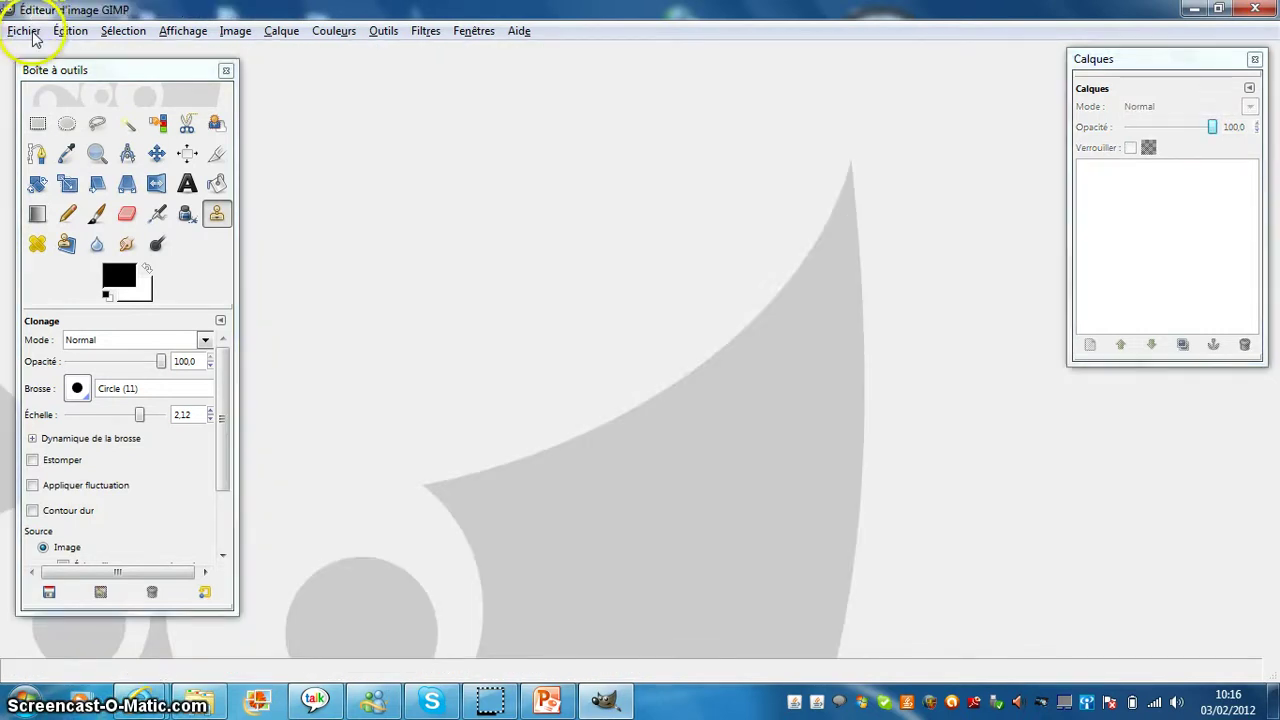
Open mont st michel2.JPG from the mont st michel folder via File > Open.
{"action": "left_click", "coordinate": [24, 31]}
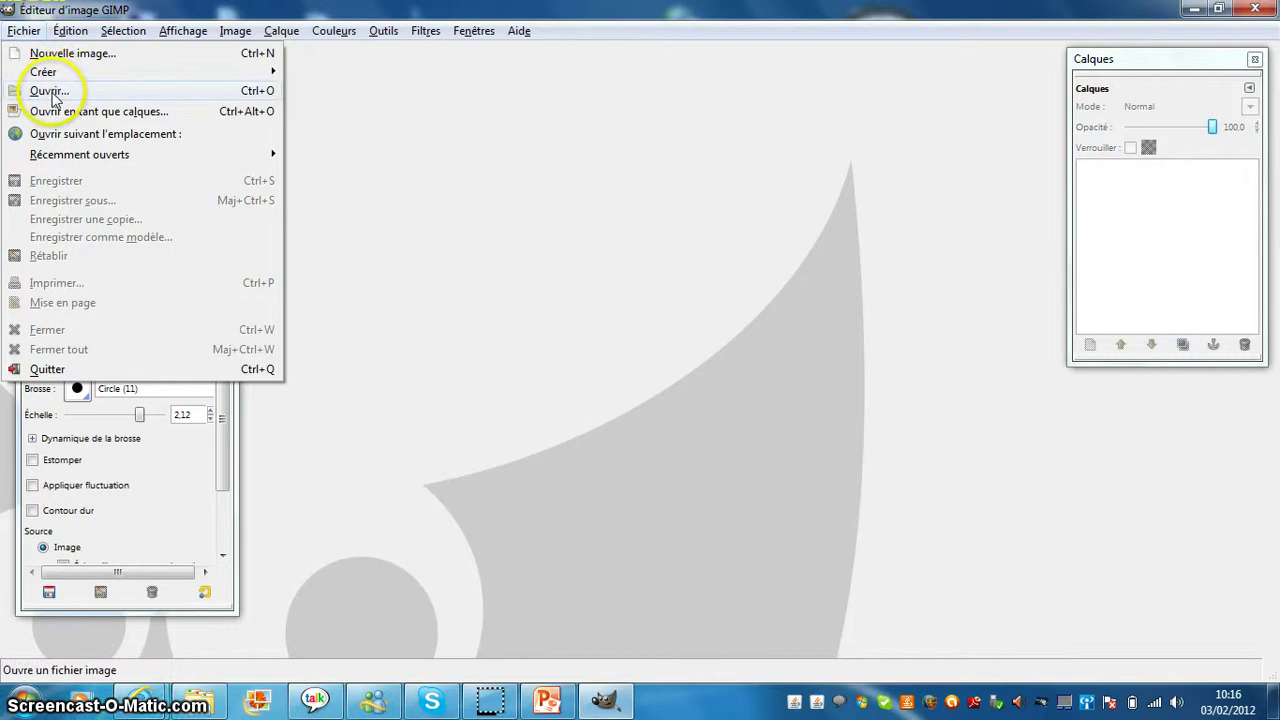
{"action": "left_click", "coordinate": [54, 93]}
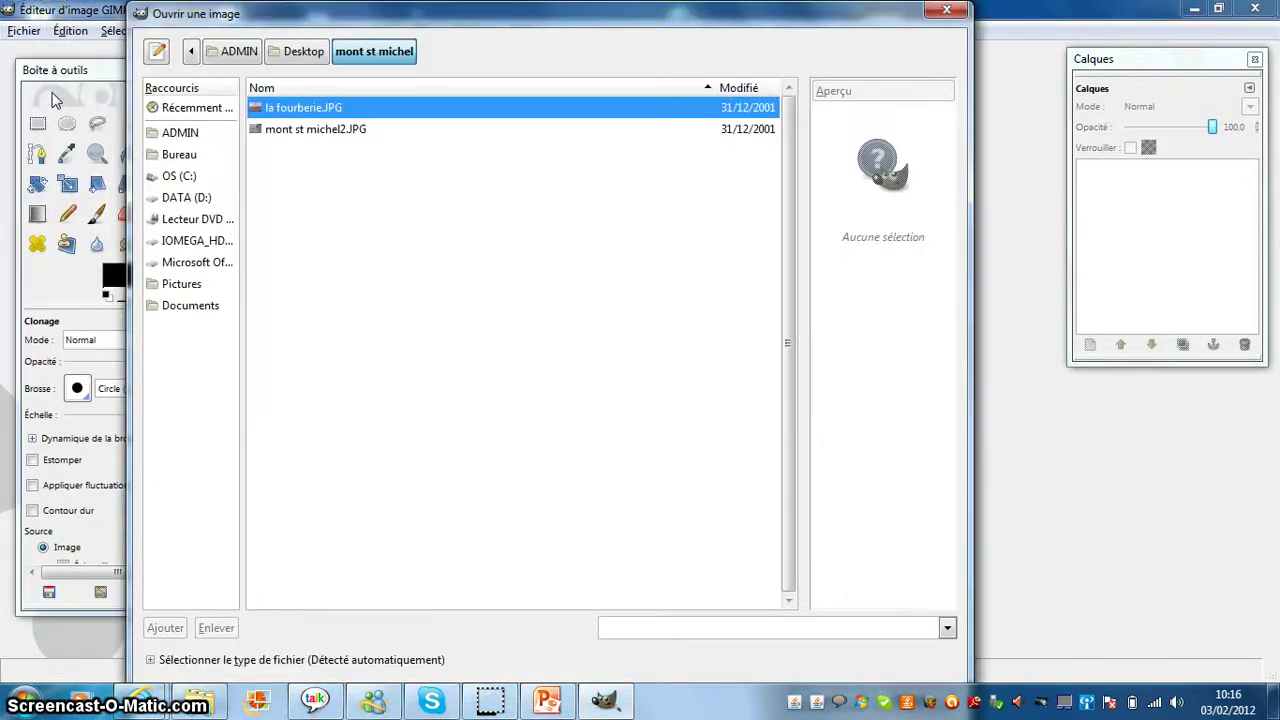
{"action": "left_click", "coordinate": [292, 131]}
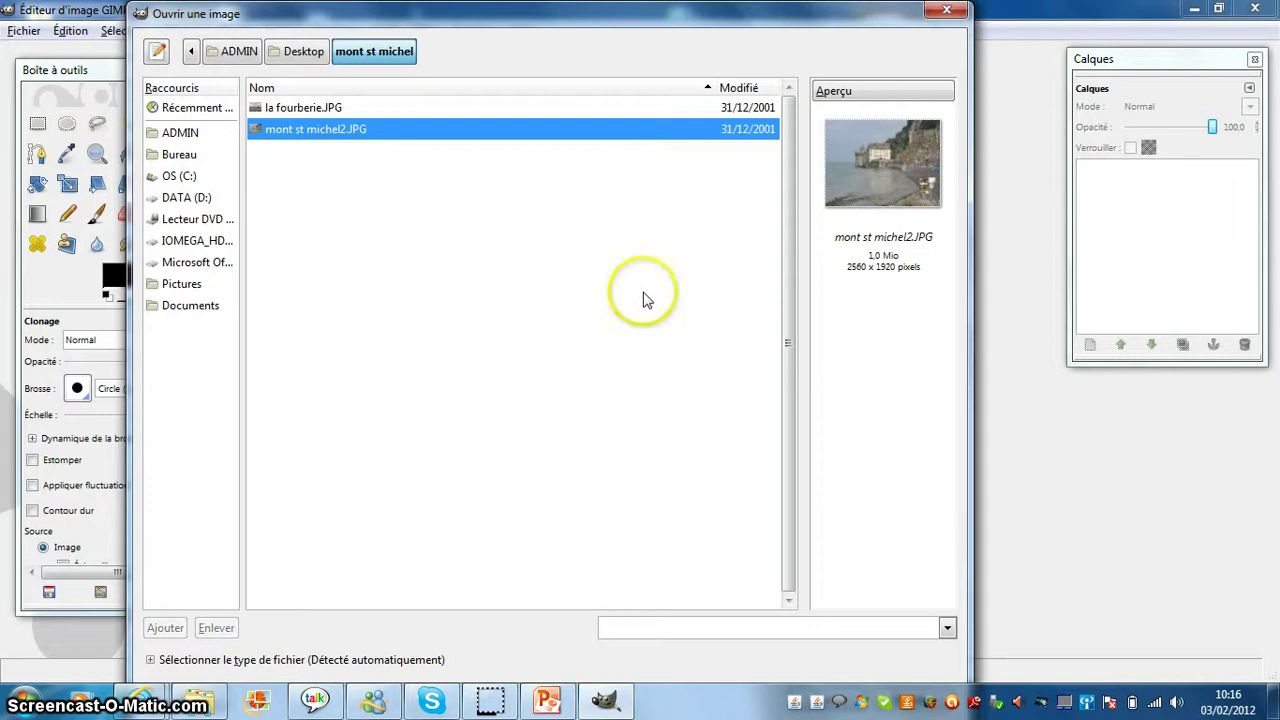
{"action": "key", "text": "Return"}
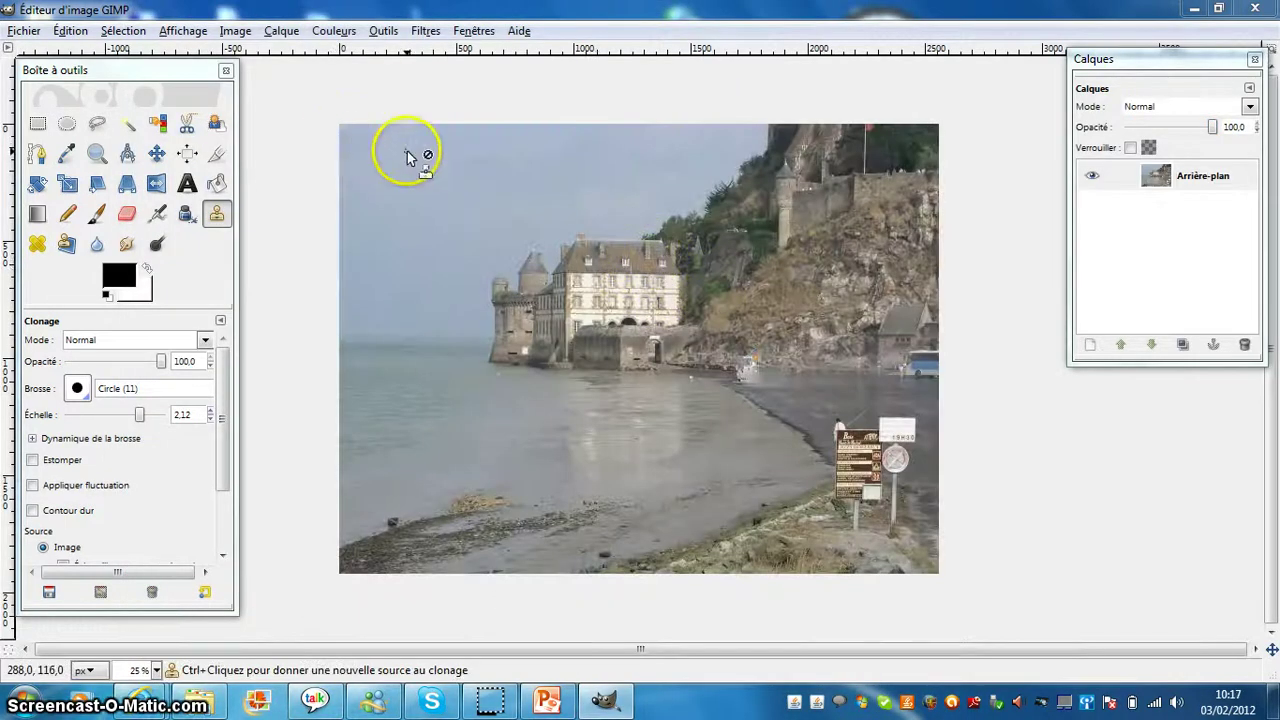
Zoom the view to 50%, then 100%, and pan to the tower.
{"action": "left_click", "coordinate": [154, 669]}
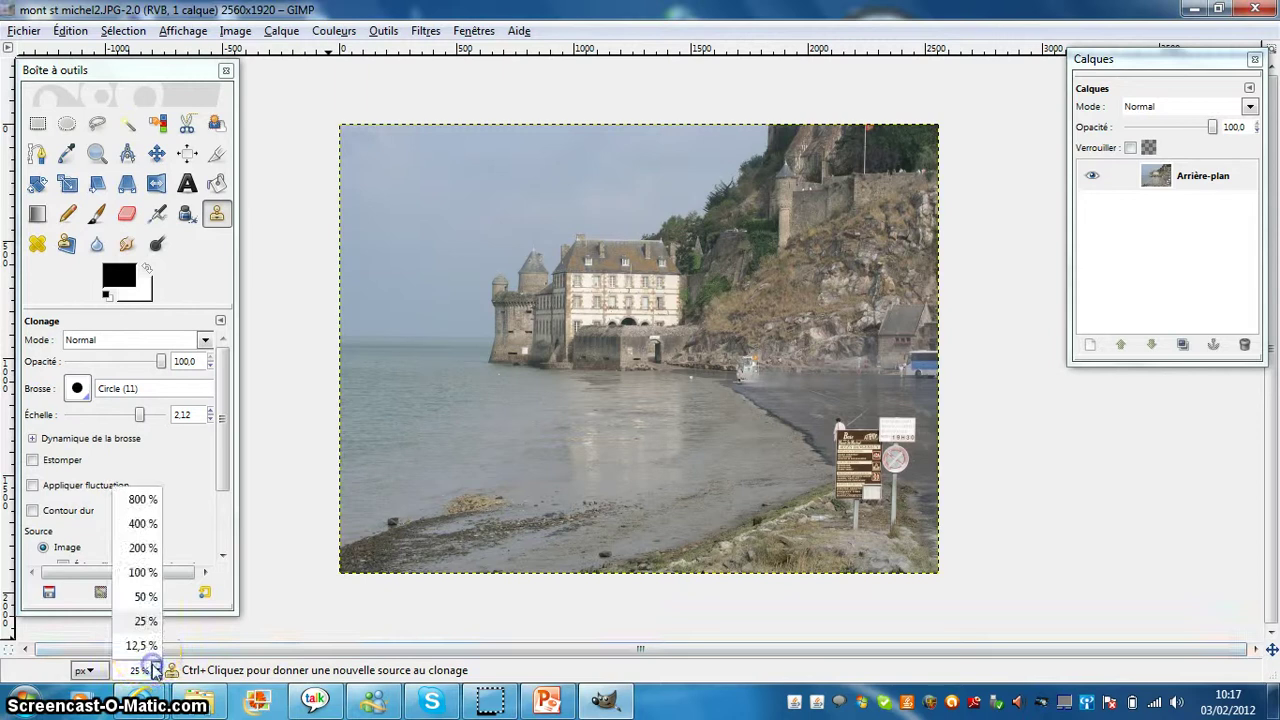
{"action": "left_click", "coordinate": [150, 597]}
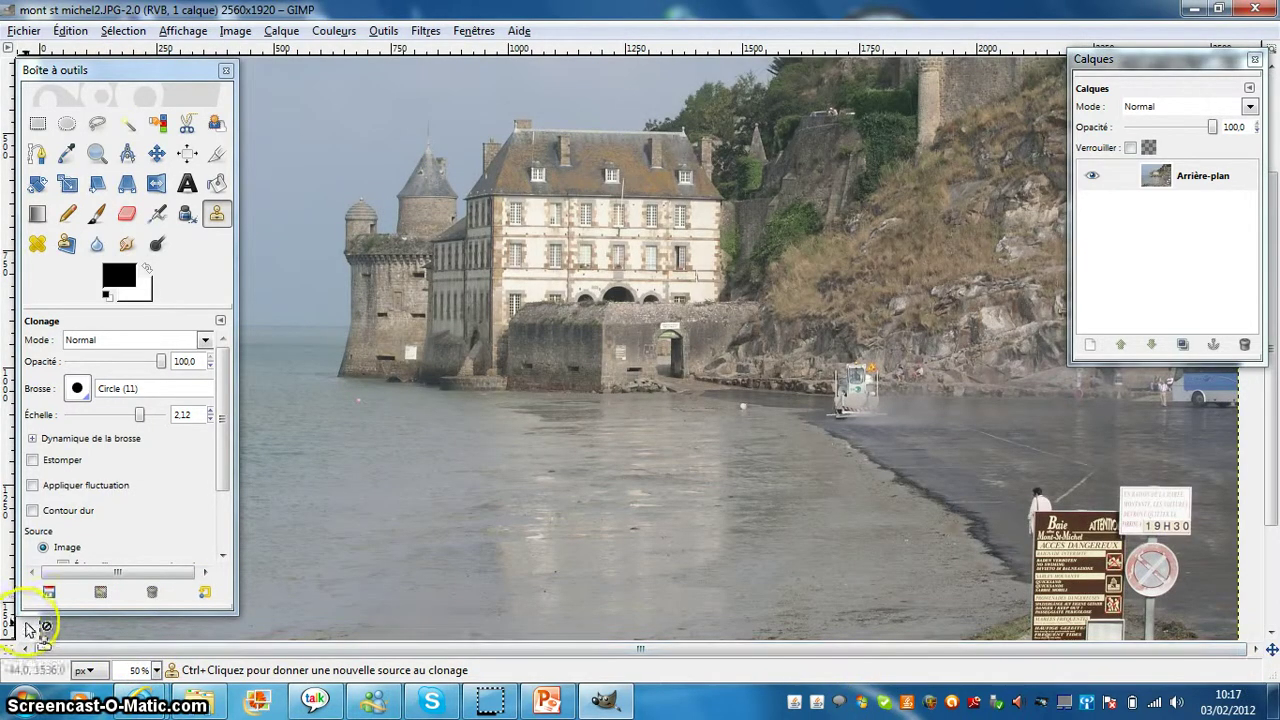
{"action": "left_click", "coordinate": [154, 672]}
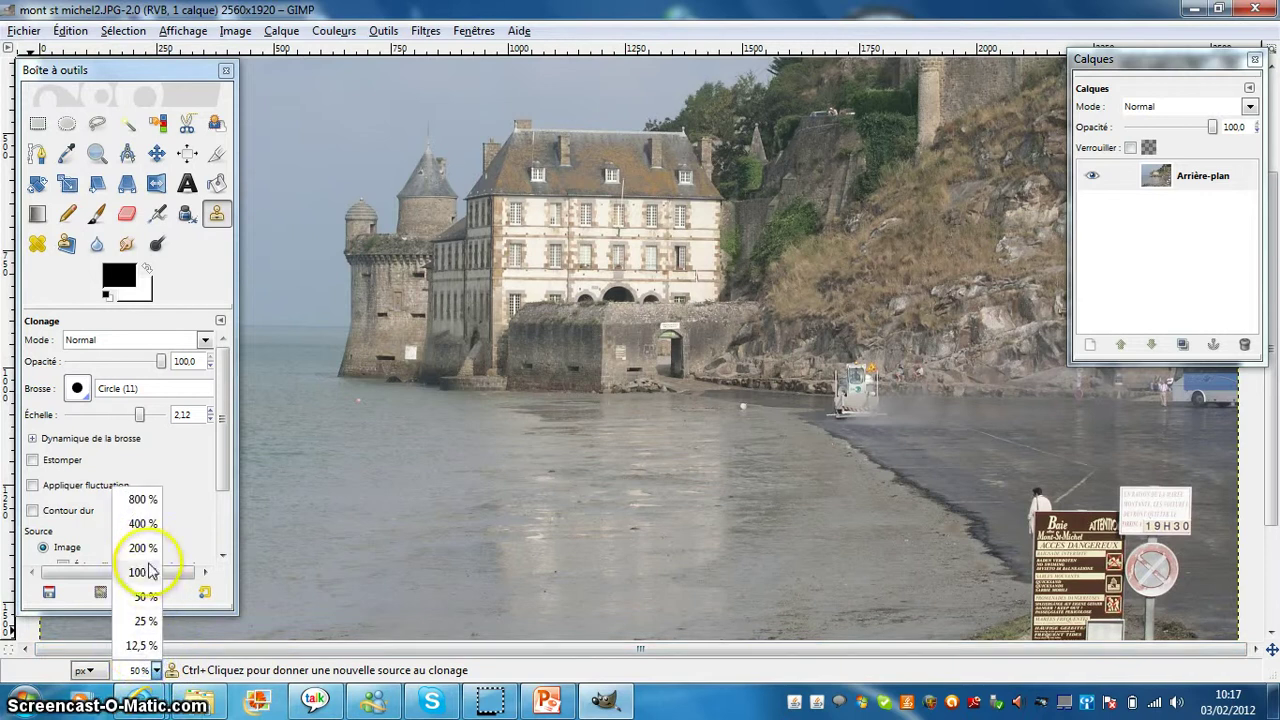
{"action": "left_click", "coordinate": [145, 575]}
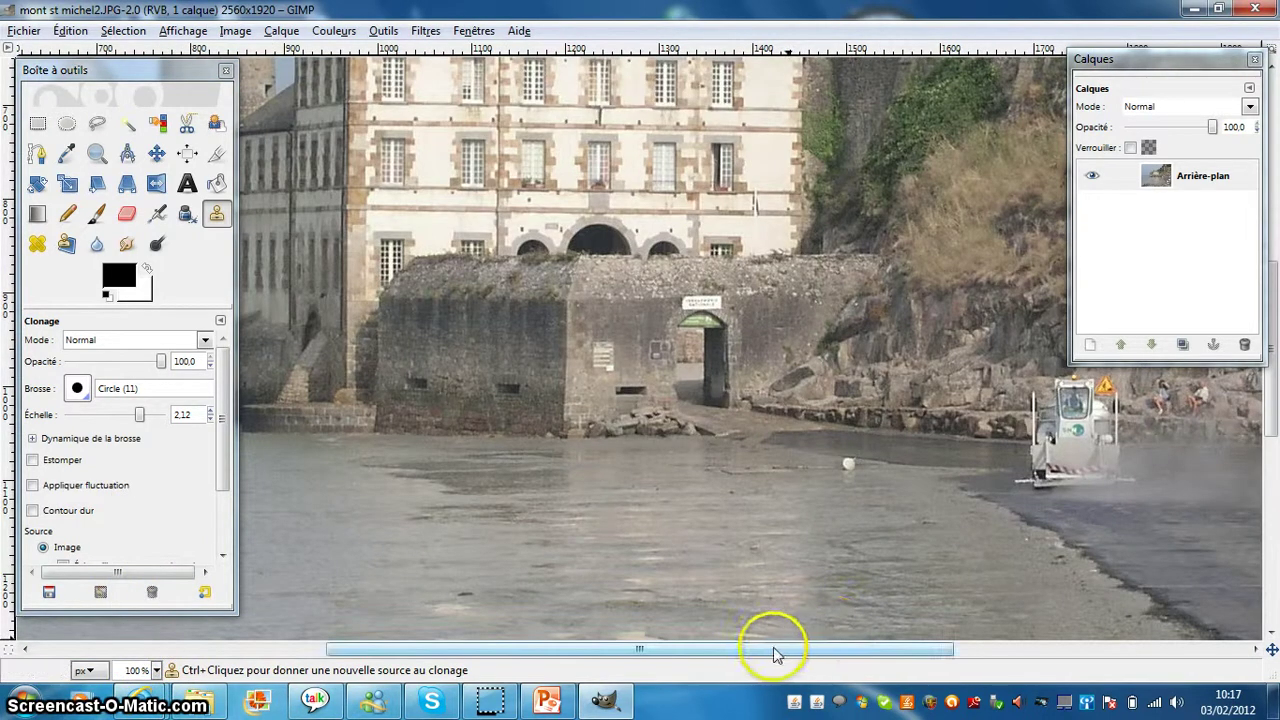
{"action": "left_click_drag", "start_coordinate": [770, 652], "coordinate": [460, 652]}
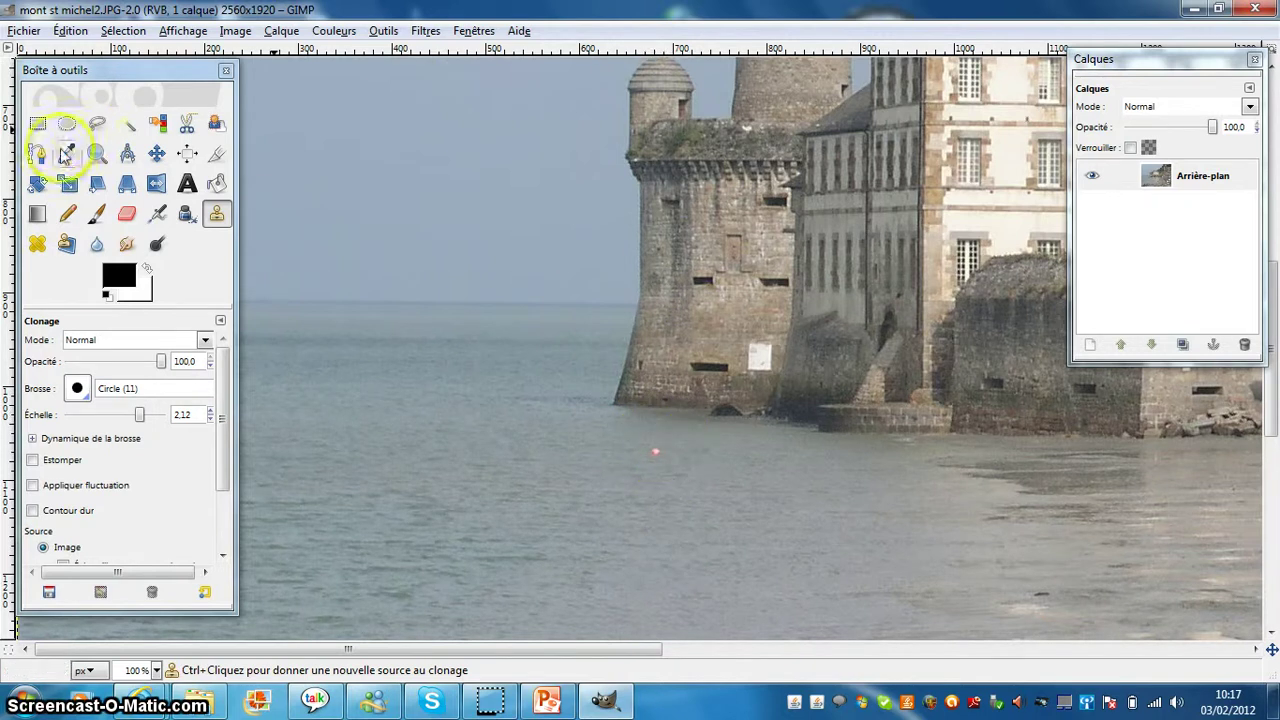
Clone clean sea water over the small red dot beside the tower.
{"action": "left_click", "coordinate": [217, 216]}
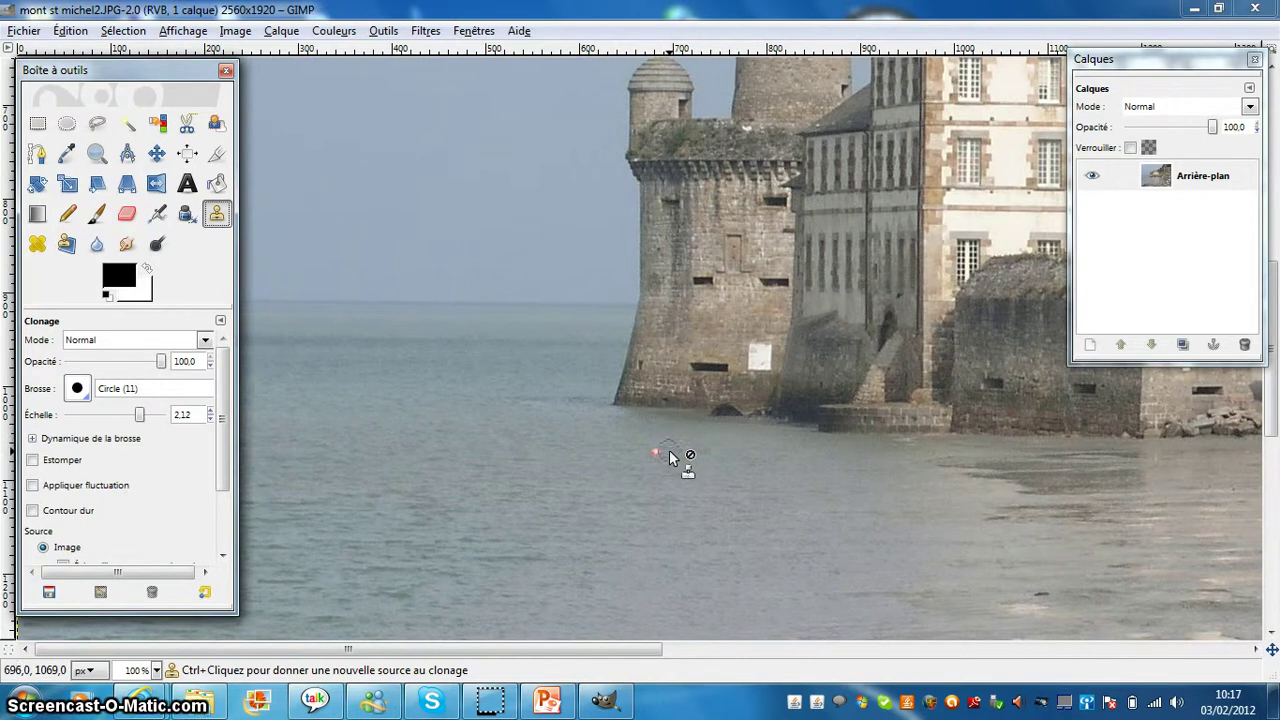
{"action": "left_click", "coordinate": [676, 457], "text": "ctrl"}
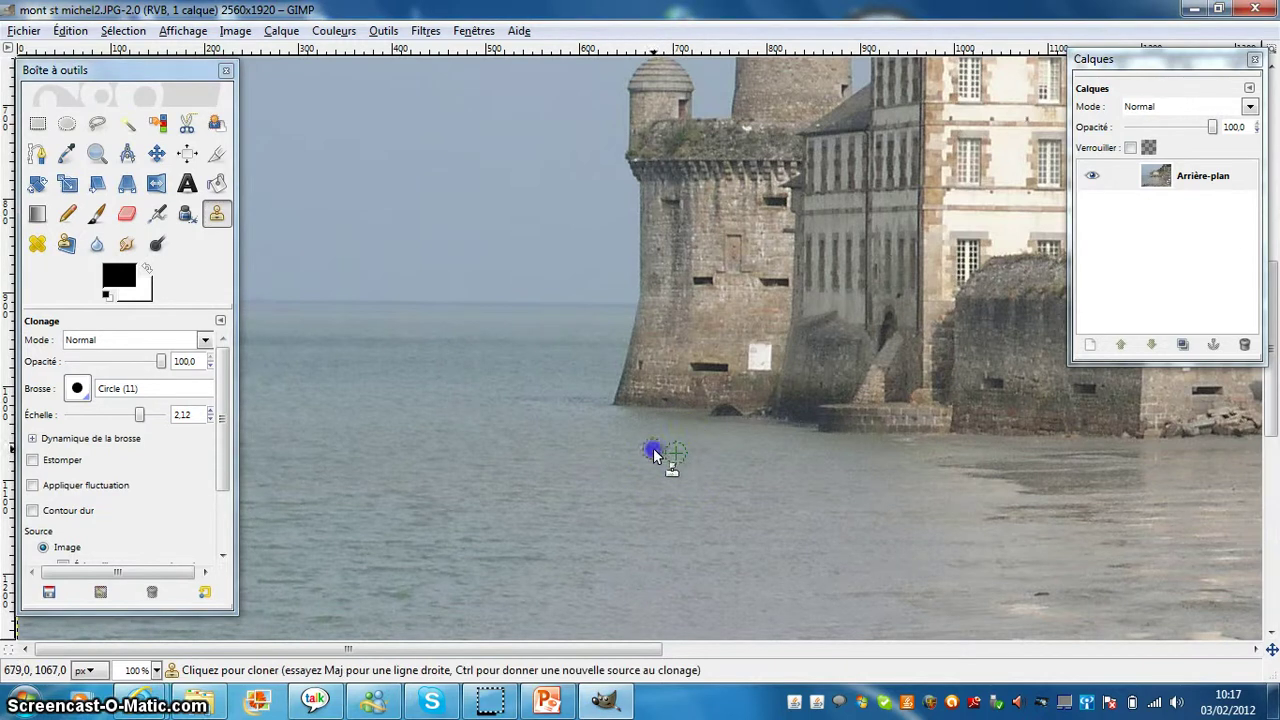
{"action": "left_click", "coordinate": [653, 455]}
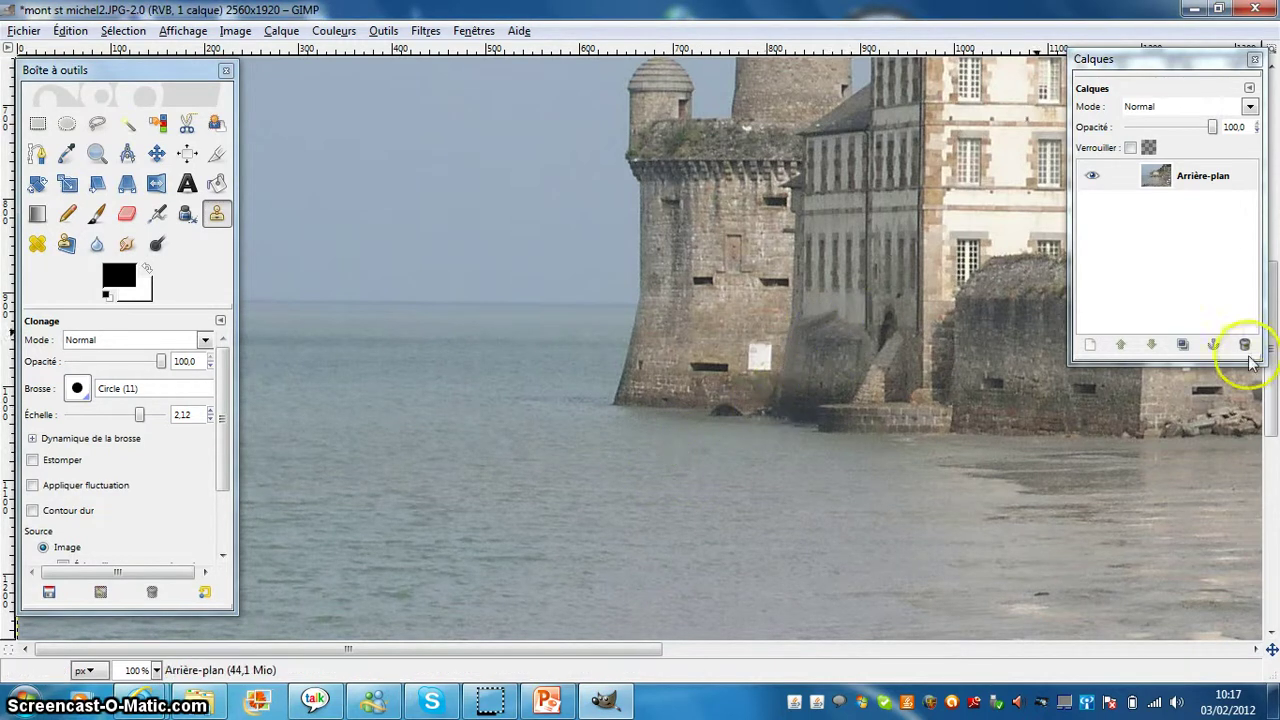
{"action": "scroll", "coordinate": [1270, 383], "scroll_direction": "up", "scroll_amount": 4}
{"action": "scroll", "coordinate": [1270, 383], "scroll_direction": "up", "scroll_amount": 2}
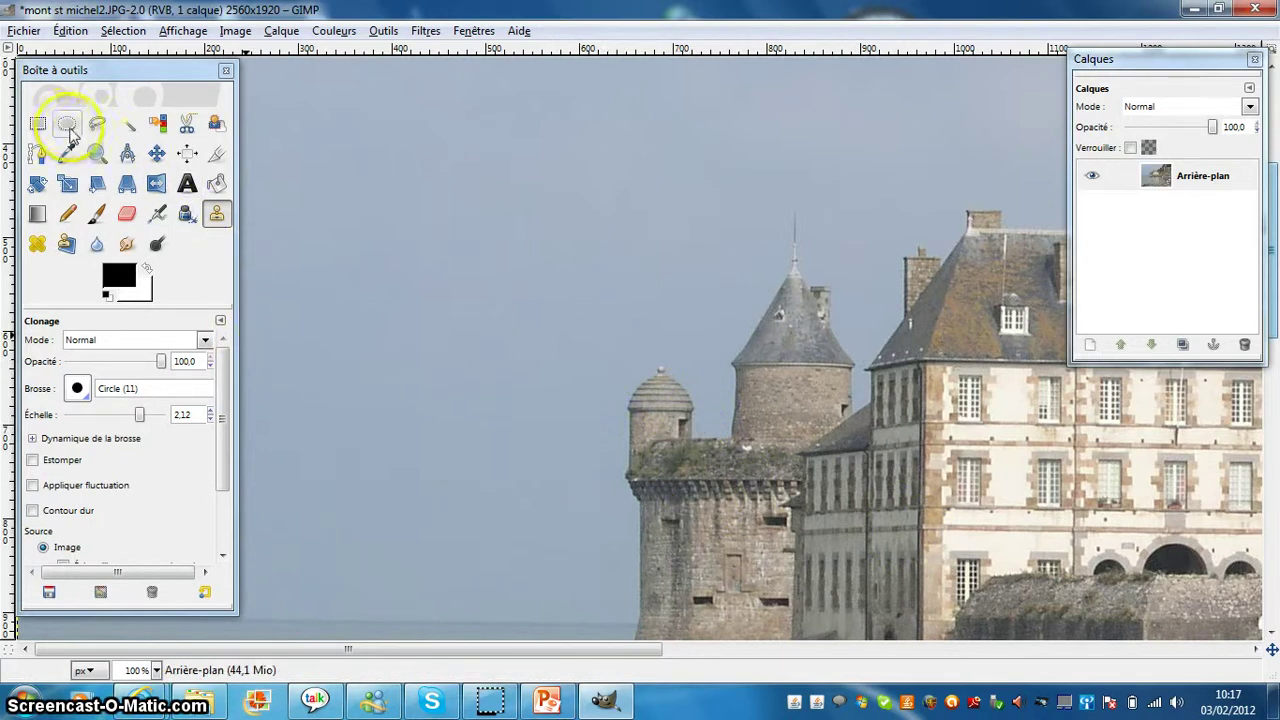
Choose Intelligent Scissors and zoom to 400% on the rampart's corner turret.
{"action": "left_click", "coordinate": [187, 124]}
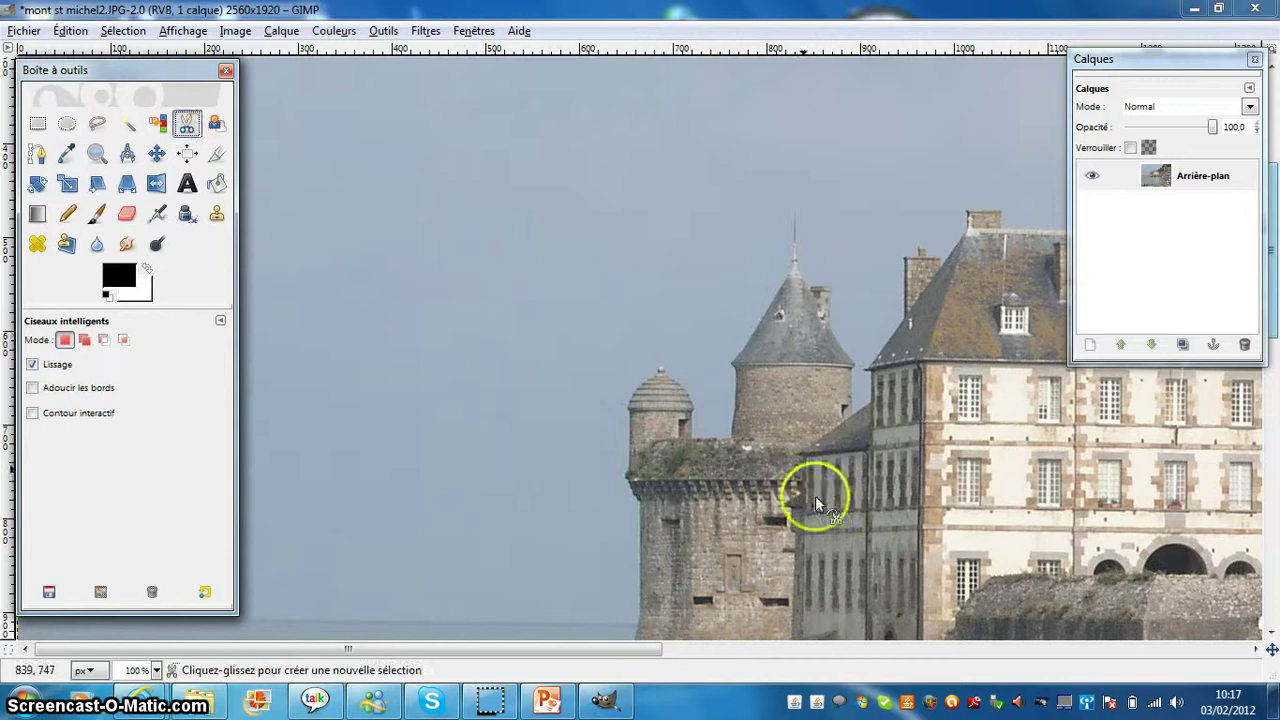
{"action": "left_click", "coordinate": [157, 671]}
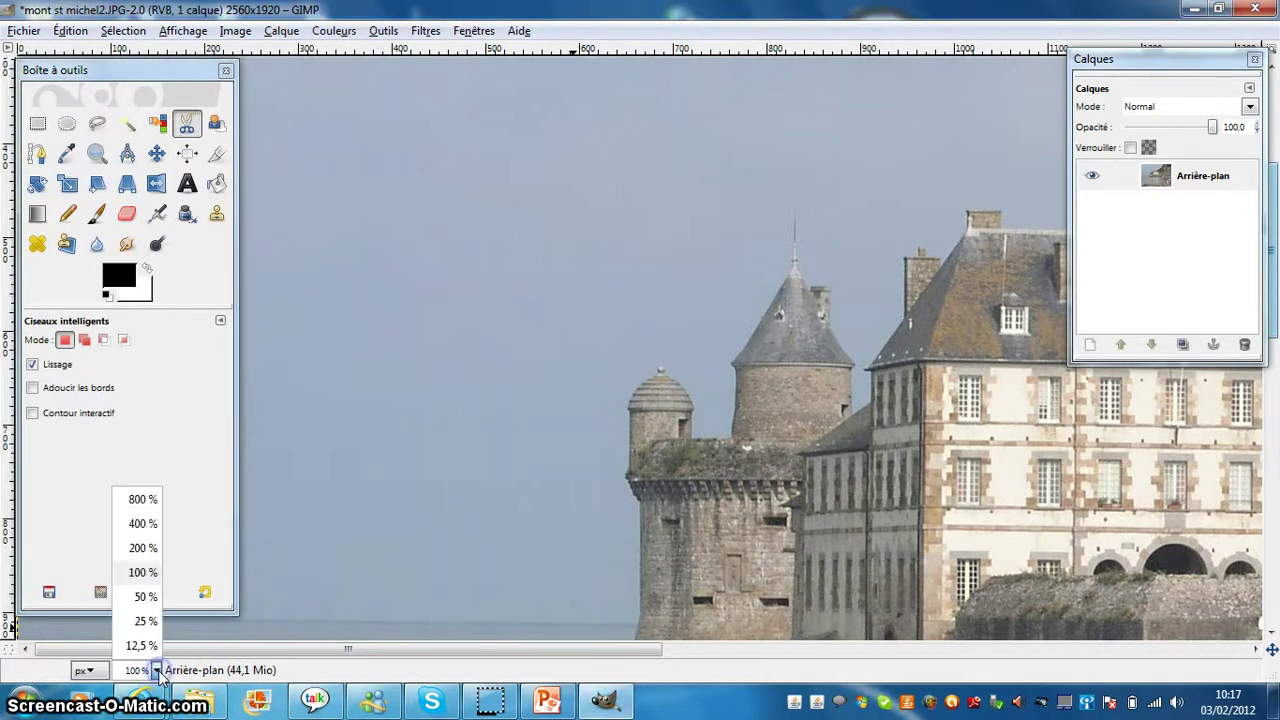
{"action": "left_click", "coordinate": [139, 525]}
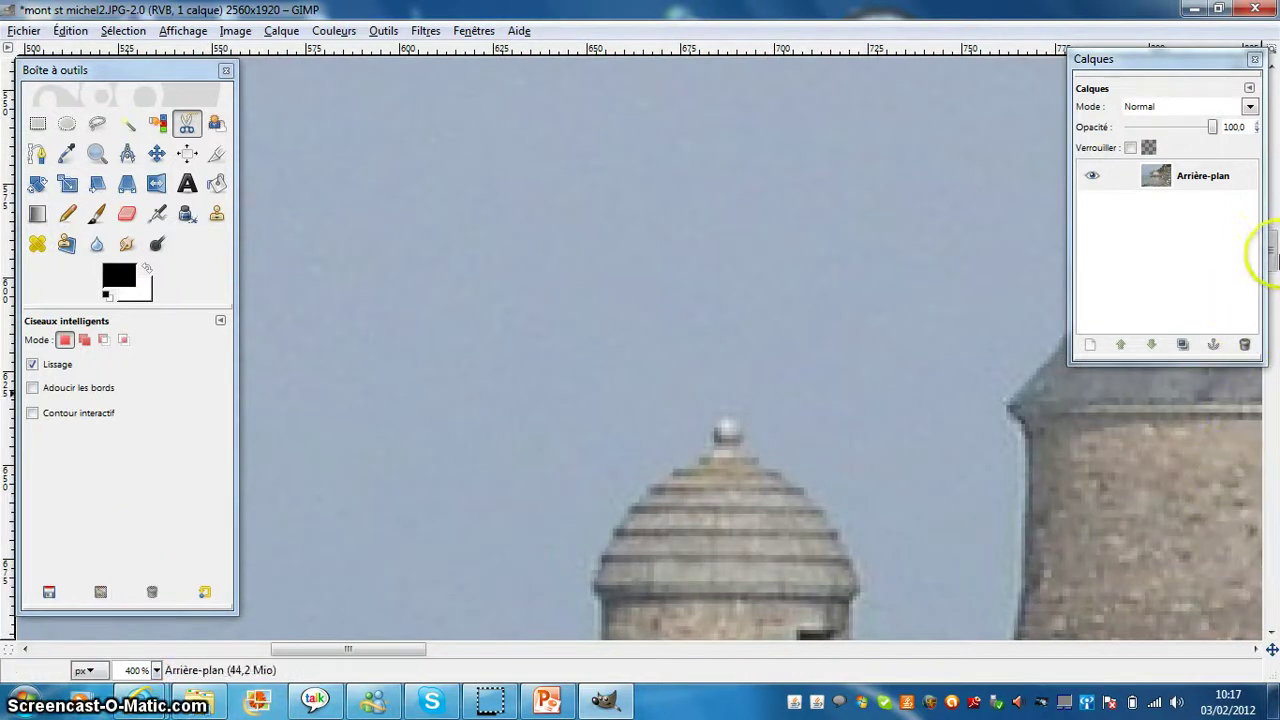
{"action": "left_click_drag", "start_coordinate": [1273, 258], "coordinate": [1273, 284]}
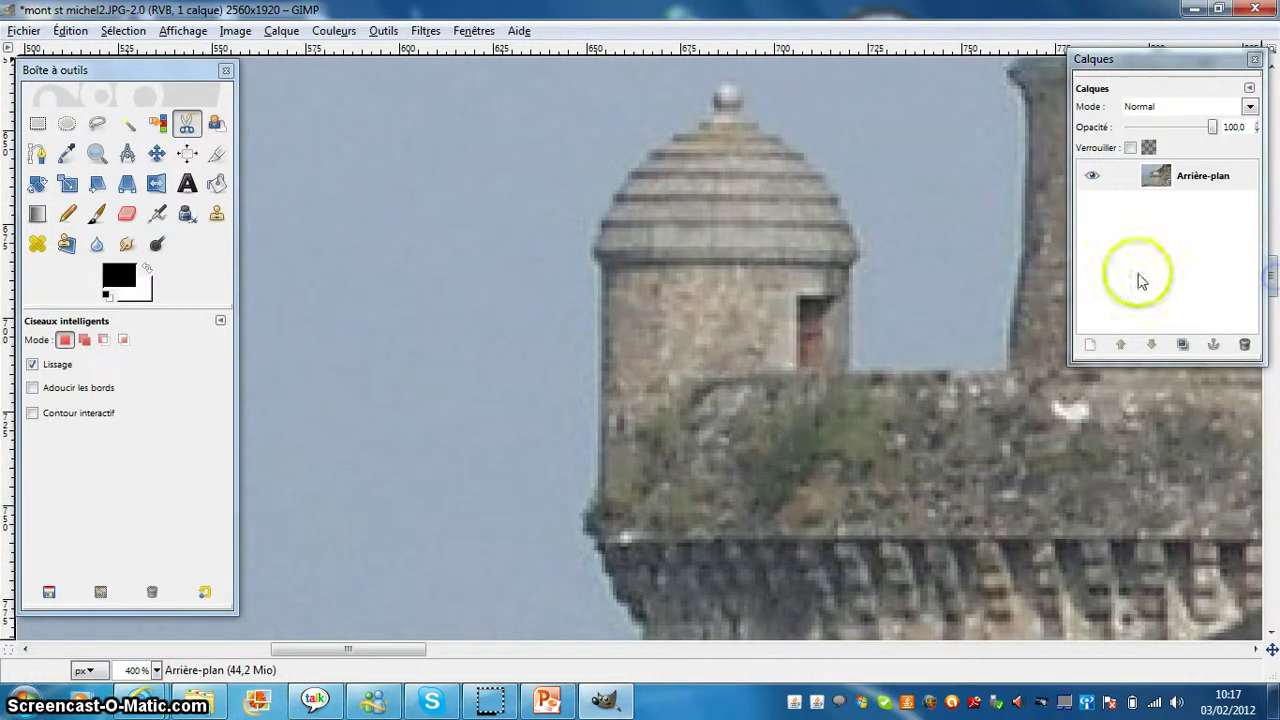
{"action": "left_click", "coordinate": [186, 122]}
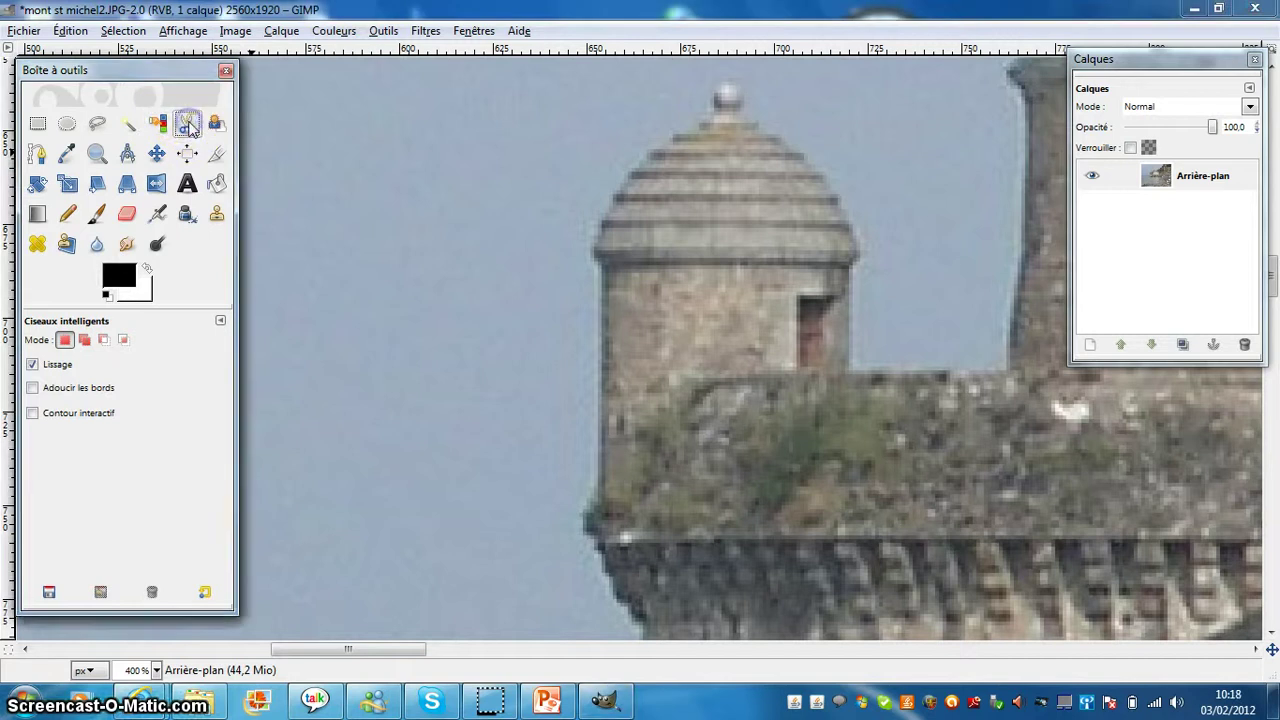
Trace the turret outline from its base, up the roof's right side and over its top.
{"action": "left_click", "coordinate": [848, 370]}
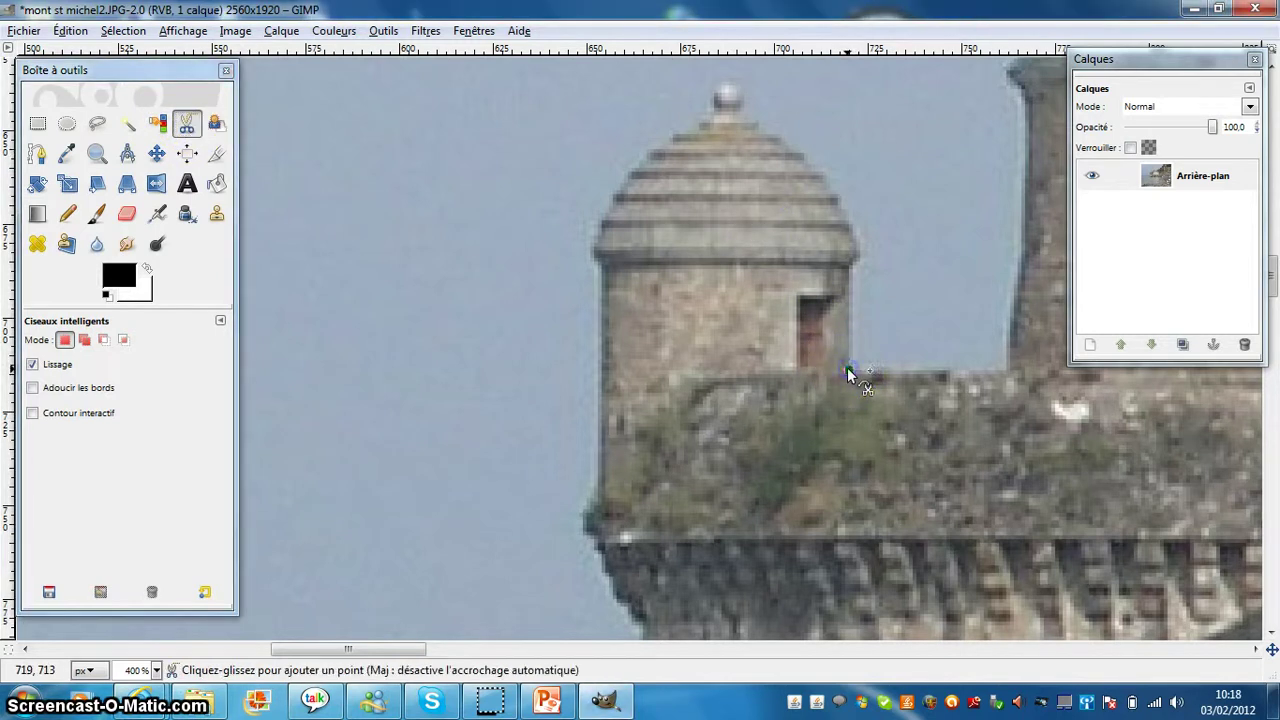
{"action": "left_click", "coordinate": [849, 270]}
{"action": "left_click", "coordinate": [862, 251]}
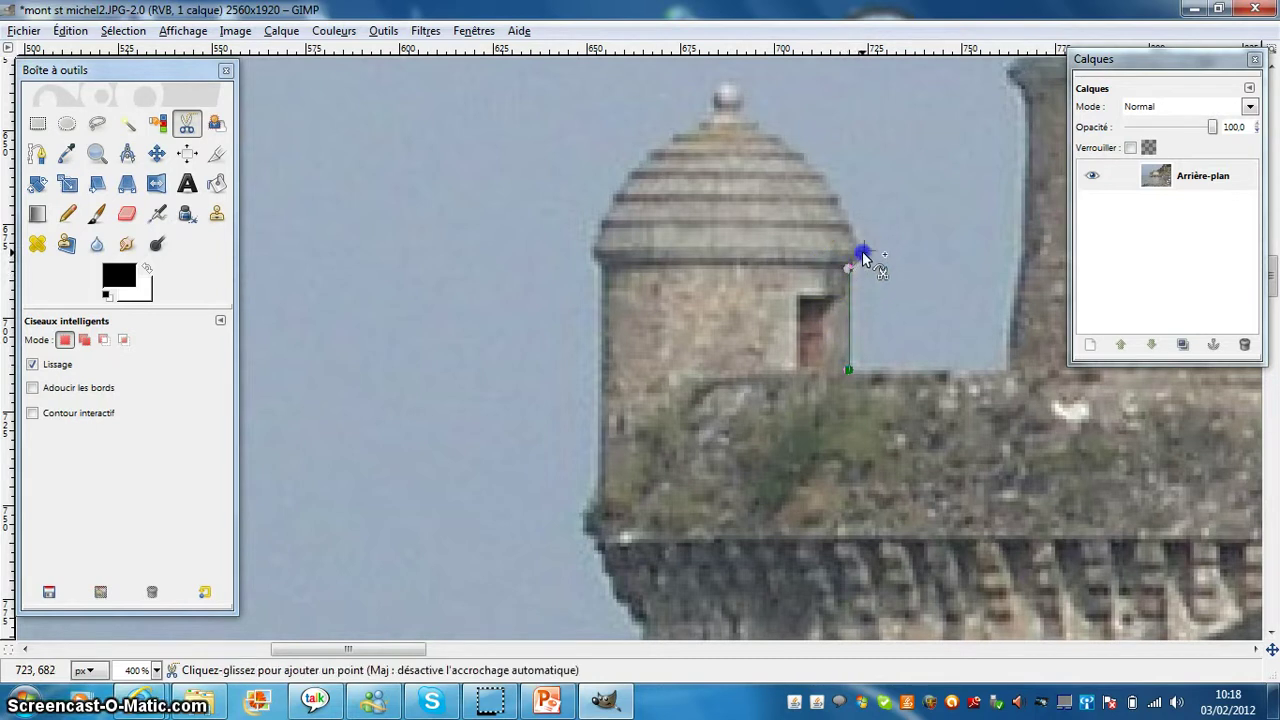
{"action": "left_click", "coordinate": [1094, 162]}
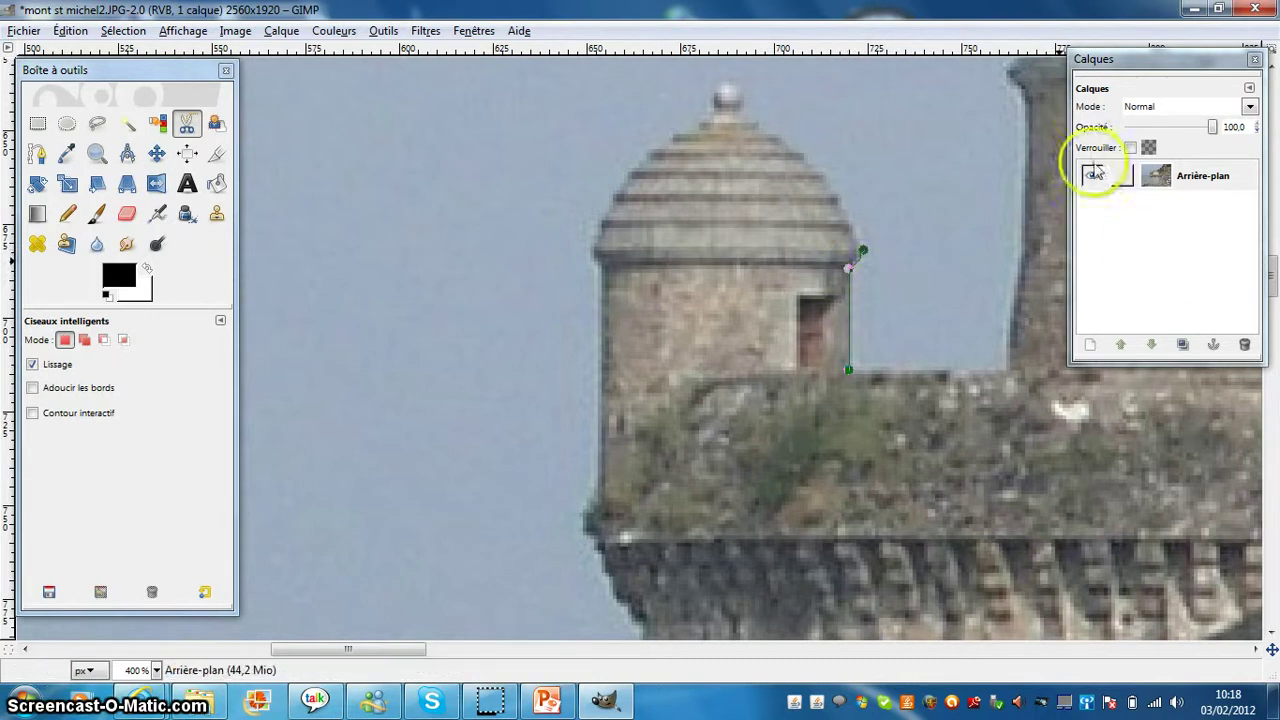
{"action": "left_click", "coordinate": [787, 197]}
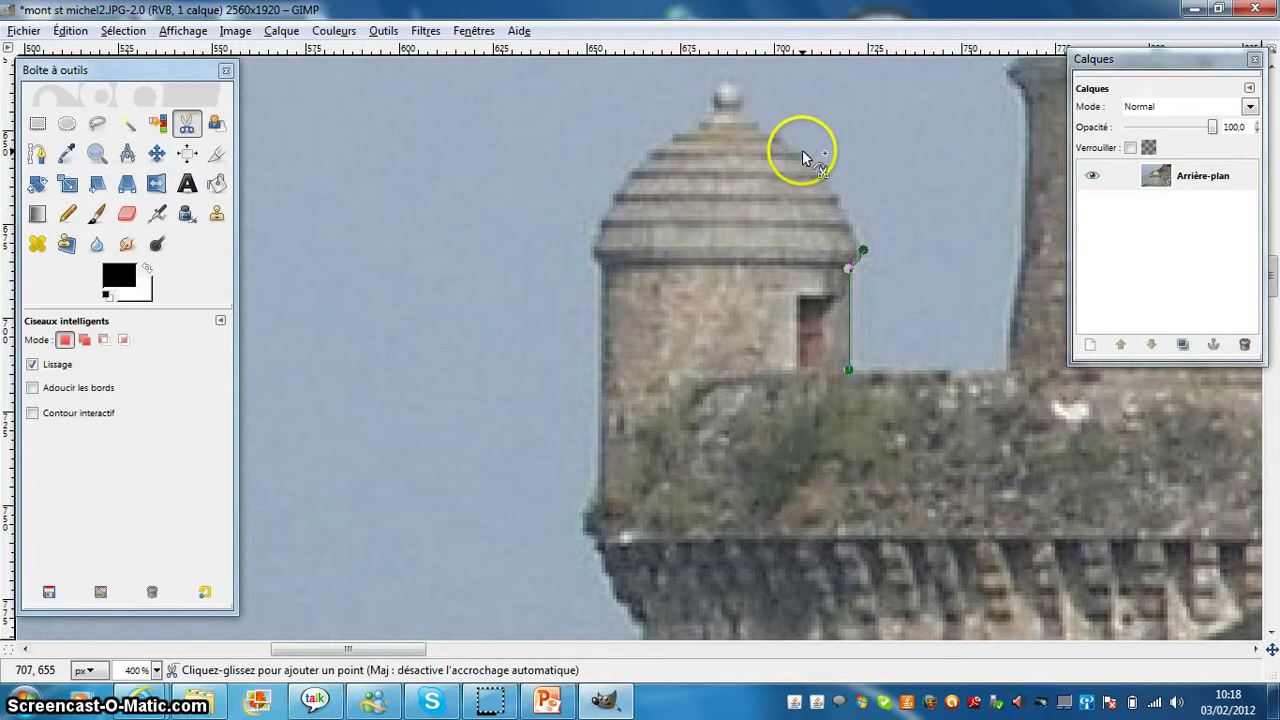
{"action": "left_click", "coordinate": [803, 153]}
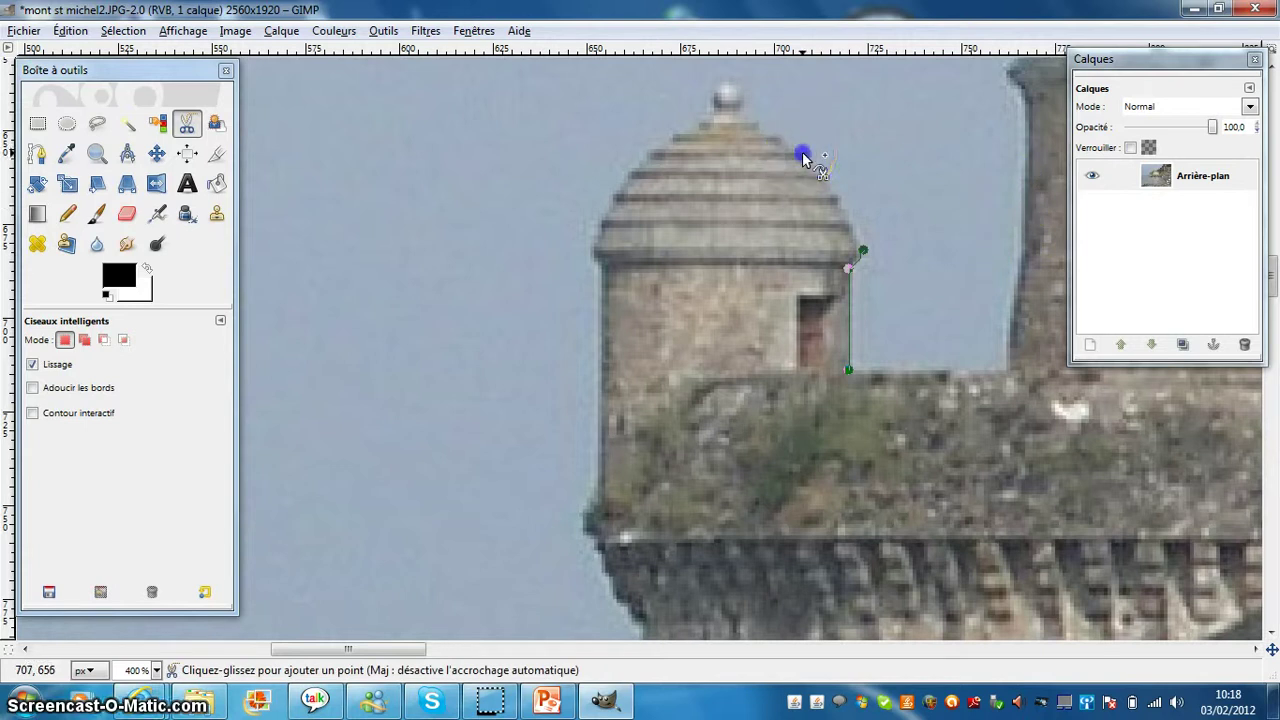
{"action": "left_click", "coordinate": [721, 81]}
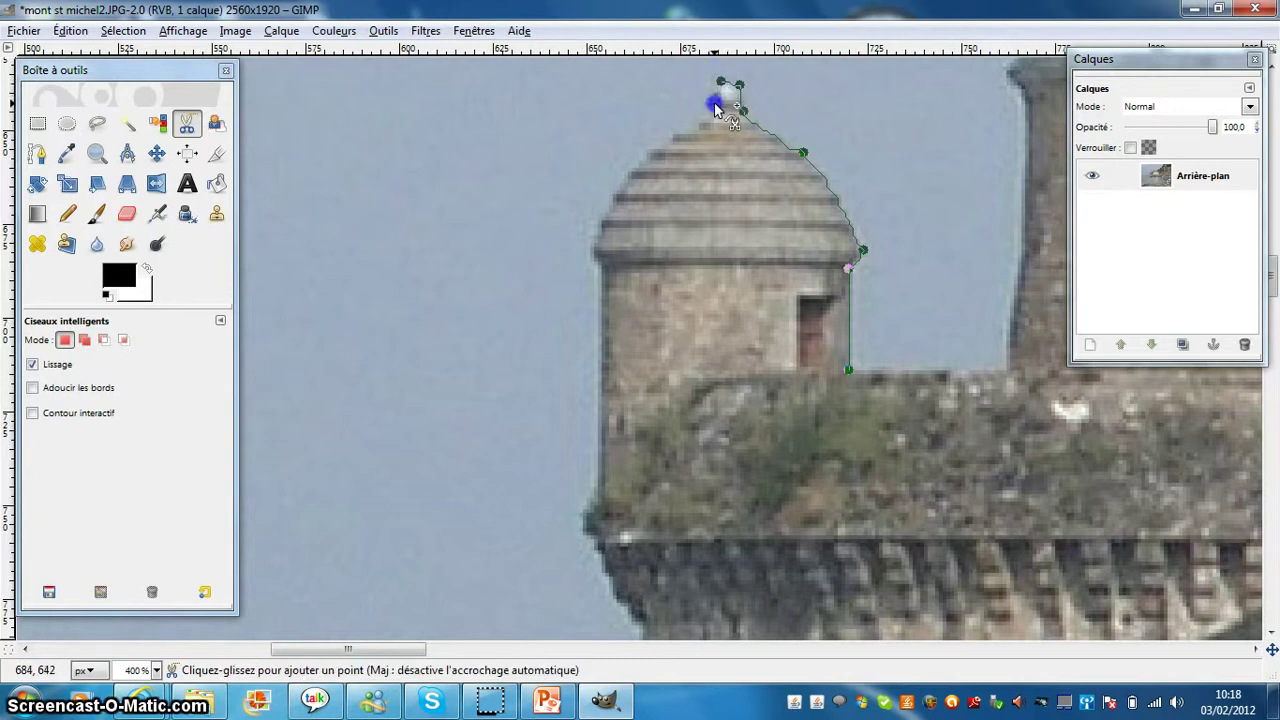
{"action": "left_click", "coordinate": [661, 145]}
{"action": "left_click", "coordinate": [619, 181]}
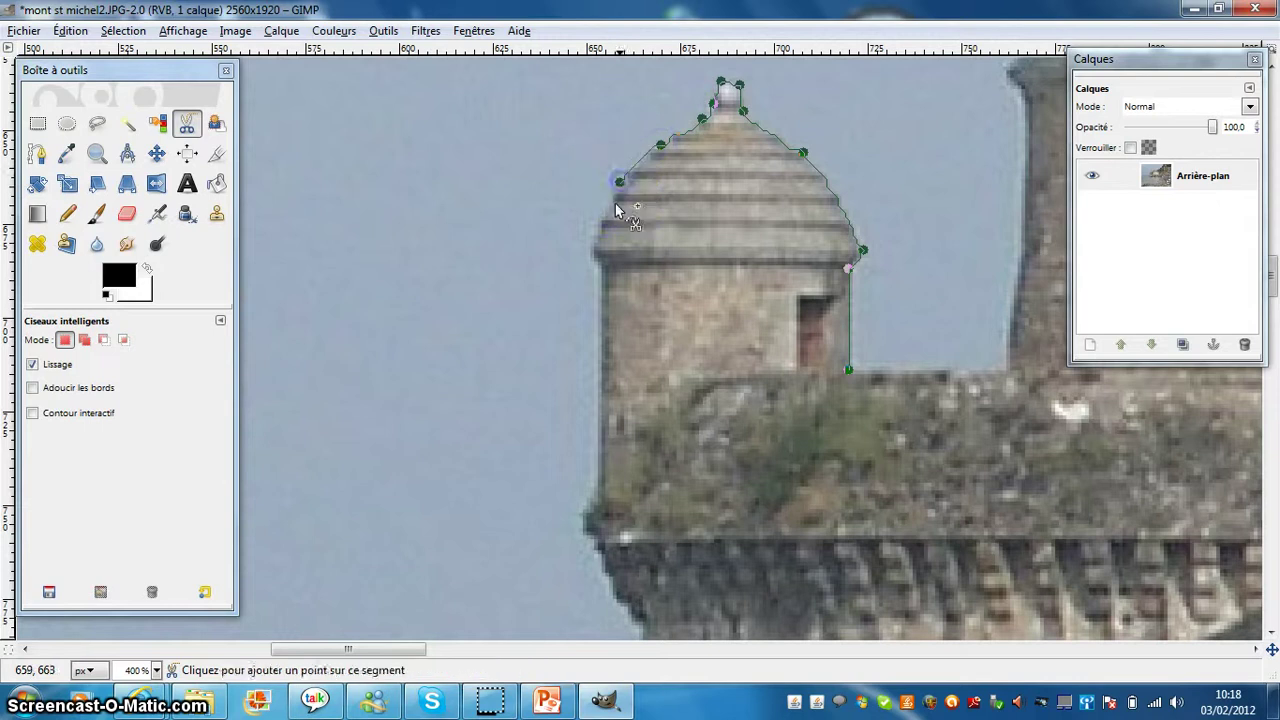
Trace down the turret's left side, close the outline and convert it to a selection.
{"action": "left_click_drag", "start_coordinate": [605, 222], "coordinate": [595, 250]}
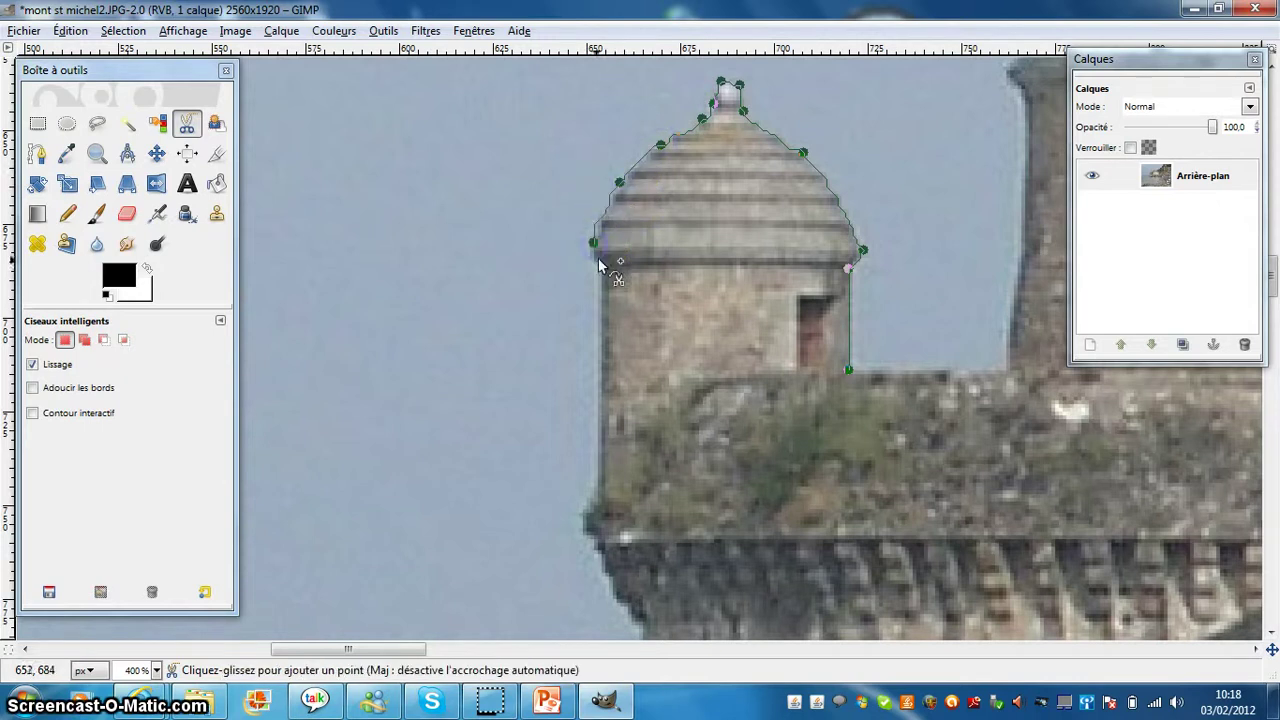
{"action": "left_click", "coordinate": [600, 362]}
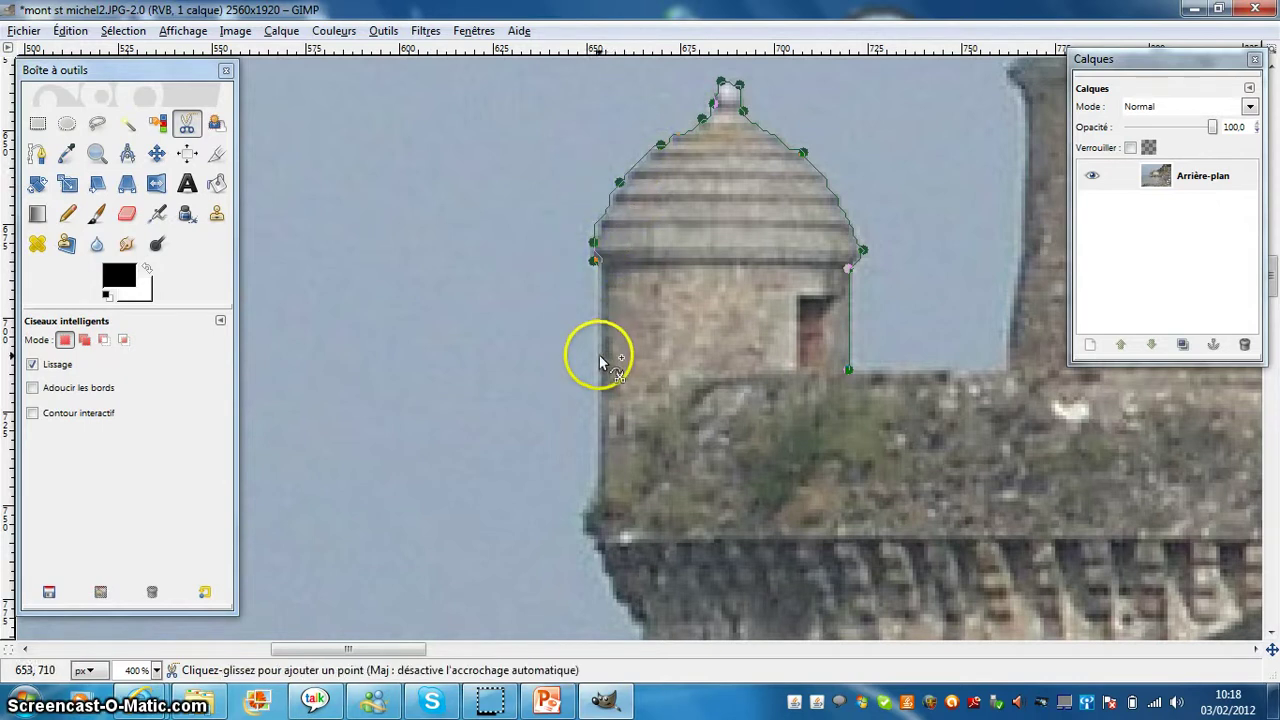
{"action": "mouse_move", "coordinate": [580, 477]}
{"action": "left_mouse_down"}
{"action": "mouse_move", "coordinate": [597, 505]}
{"action": "mouse_move", "coordinate": [593, 538]}
{"action": "left_mouse_up"}
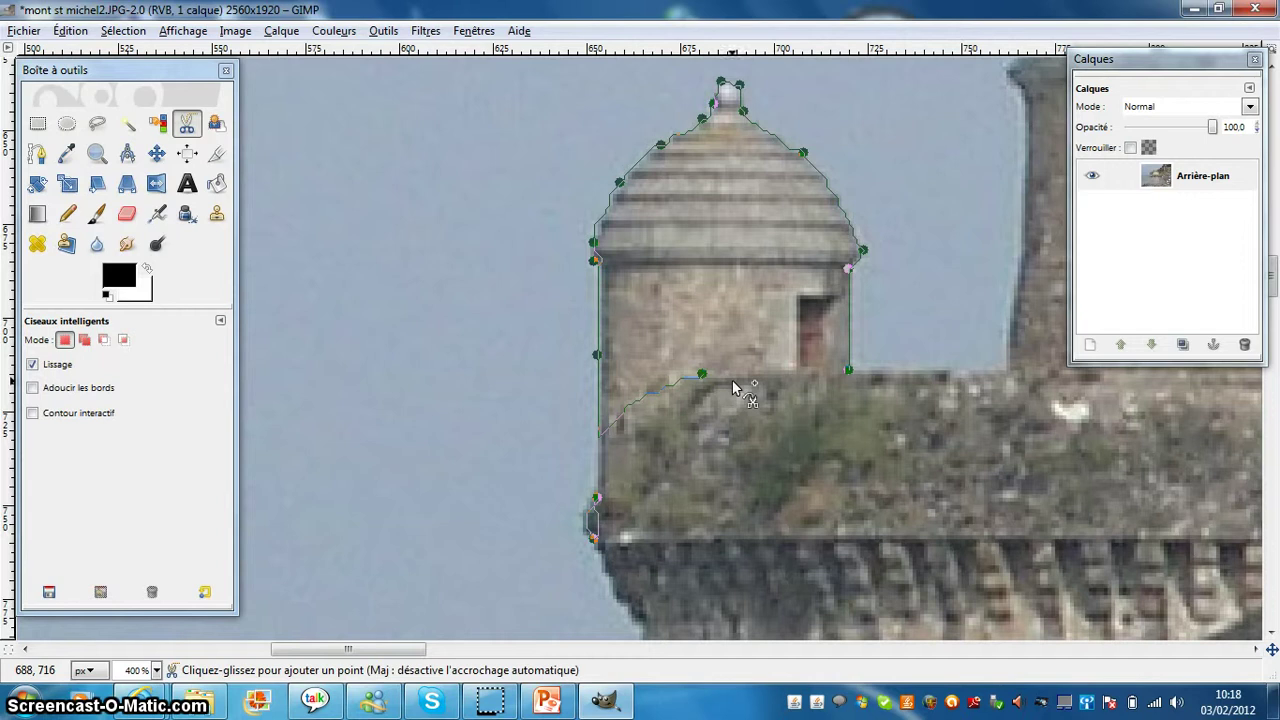
{"action": "left_click_drag", "start_coordinate": [803, 375], "coordinate": [845, 375]}
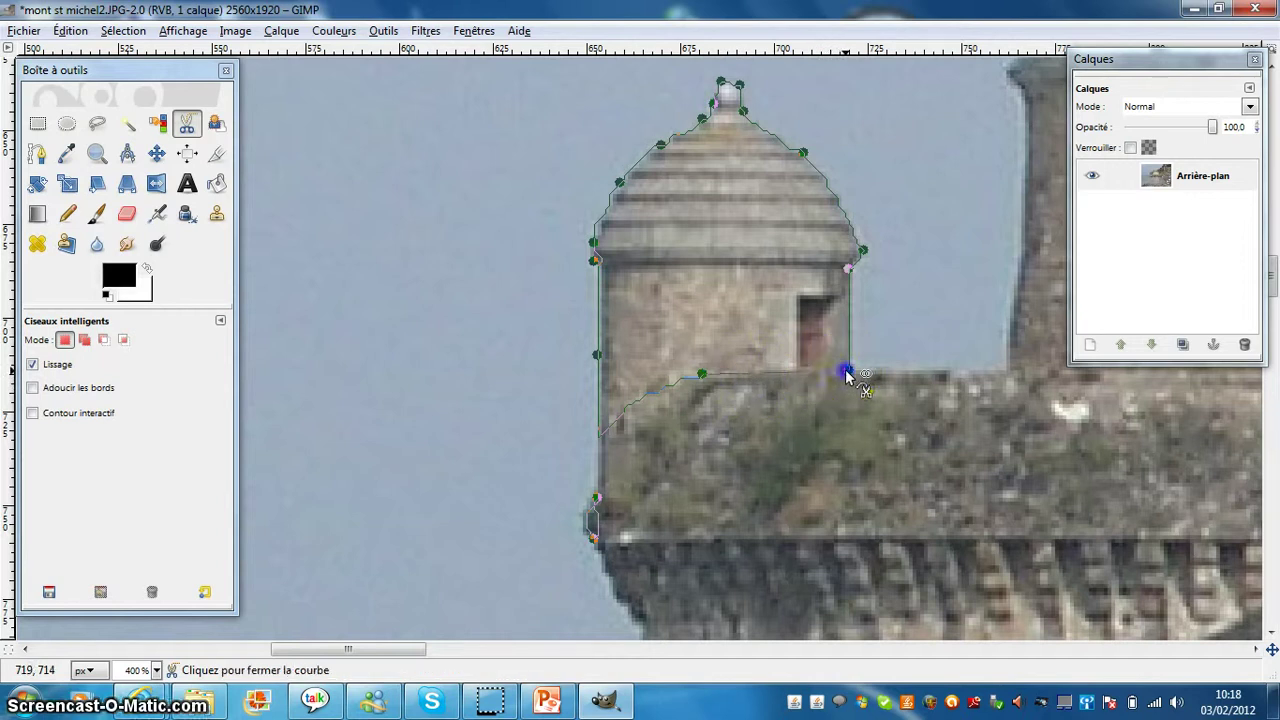
{"action": "left_click", "coordinate": [849, 371]}
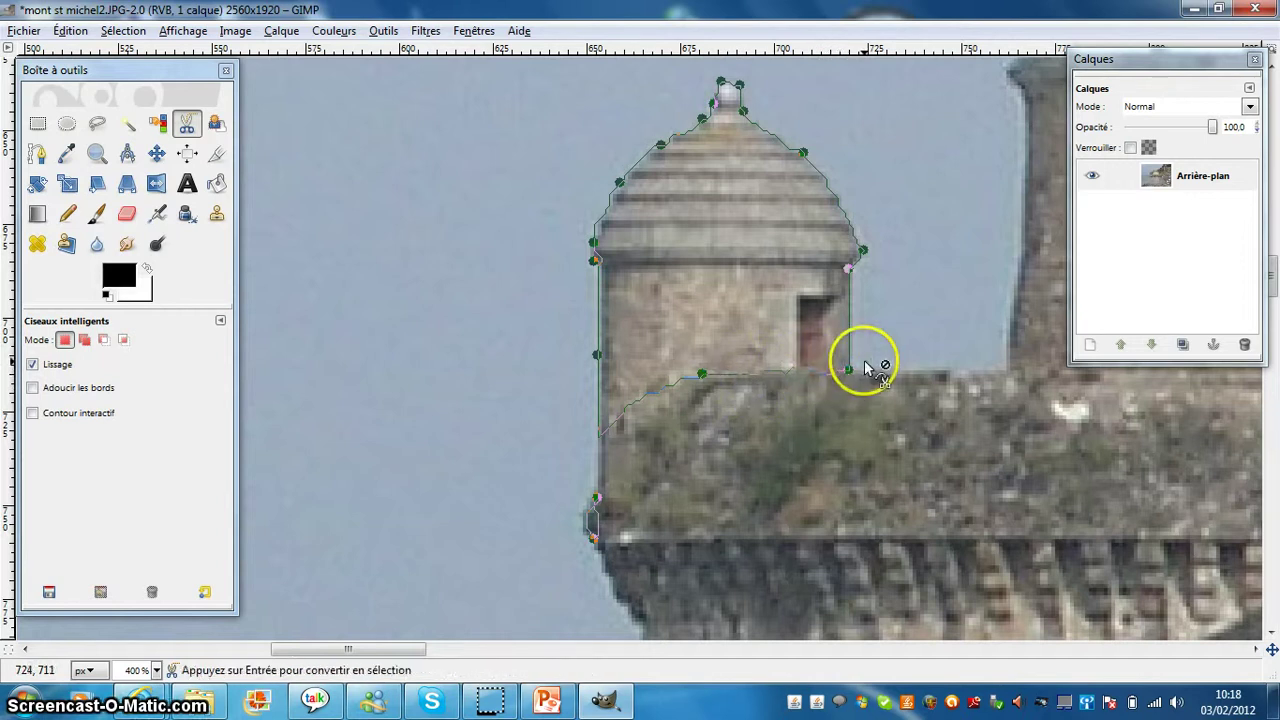
{"action": "left_click", "coordinate": [719, 293]}
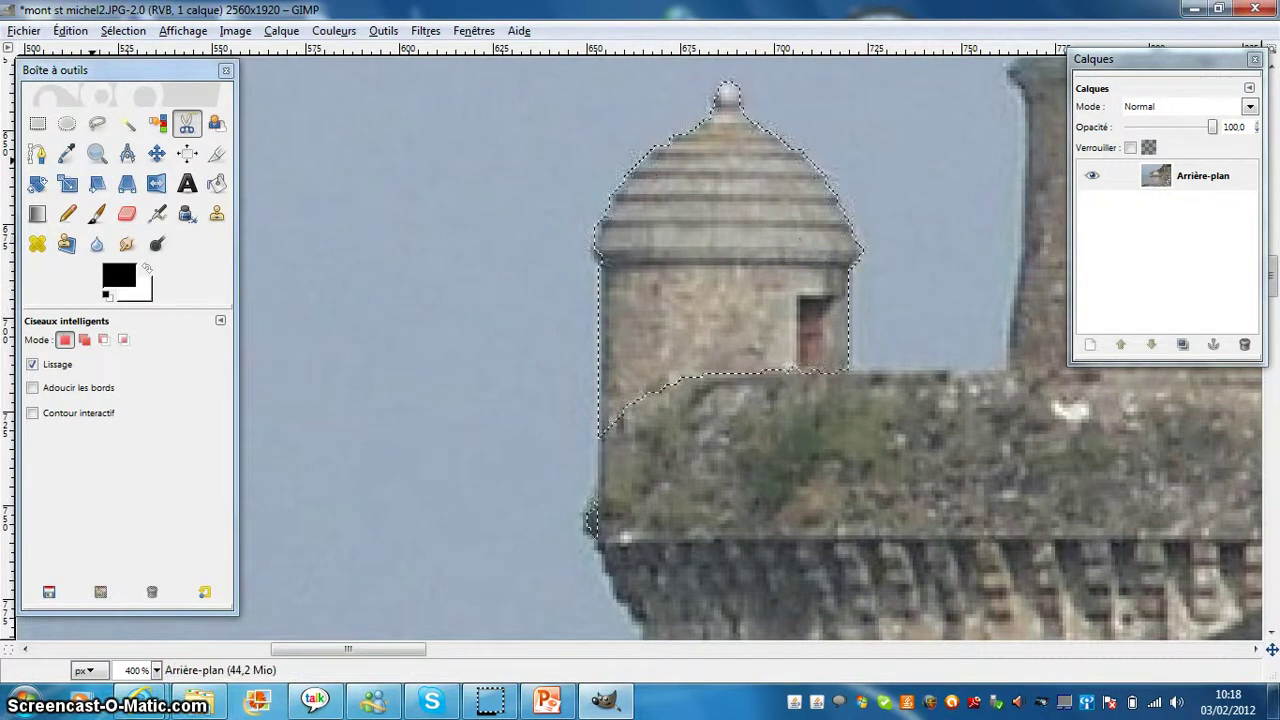
Copy the turret, zoom to 100%, and paste it as a new layer.
{"action": "left_click", "coordinate": [70, 31]}
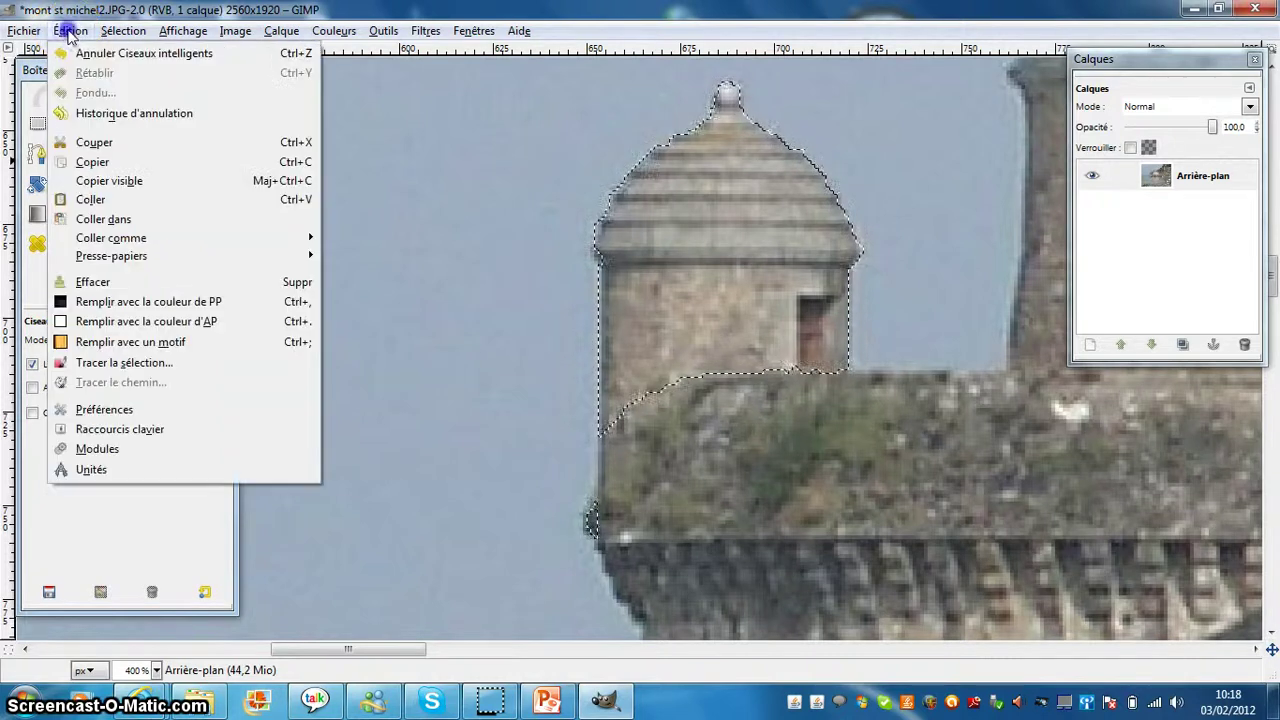
{"action": "left_click", "coordinate": [88, 168]}
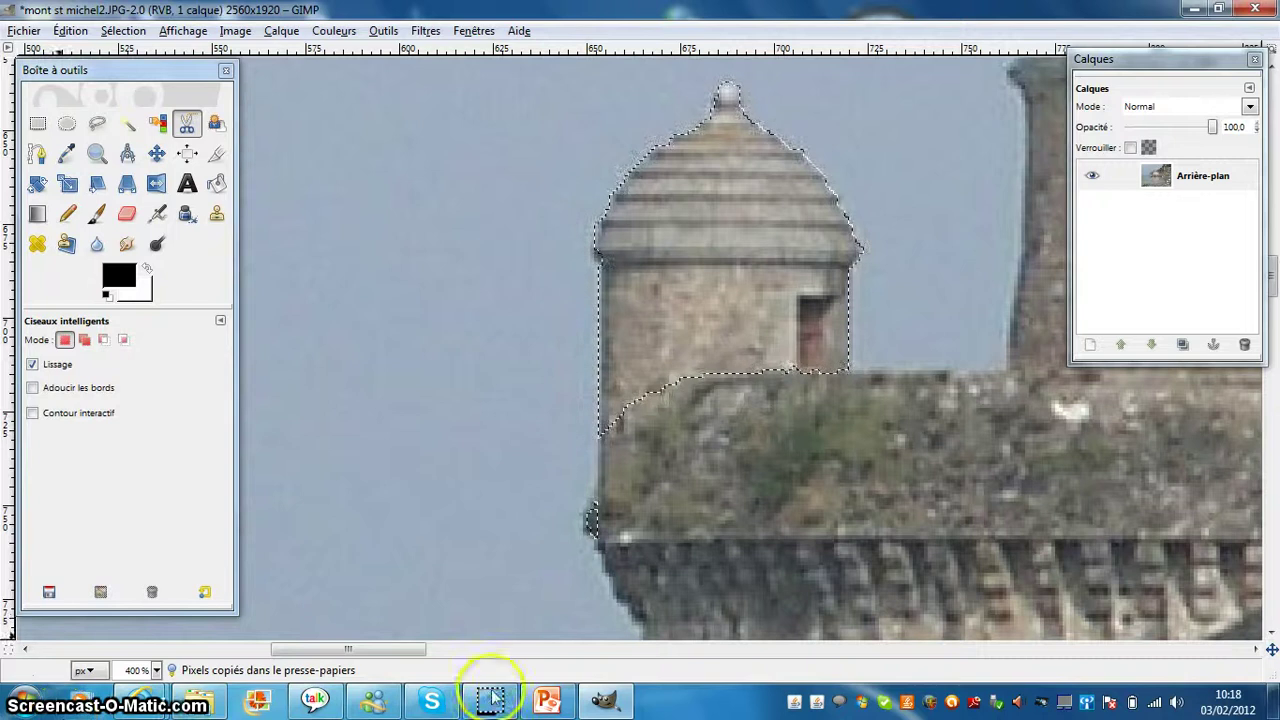
{"action": "left_click", "coordinate": [156, 670]}
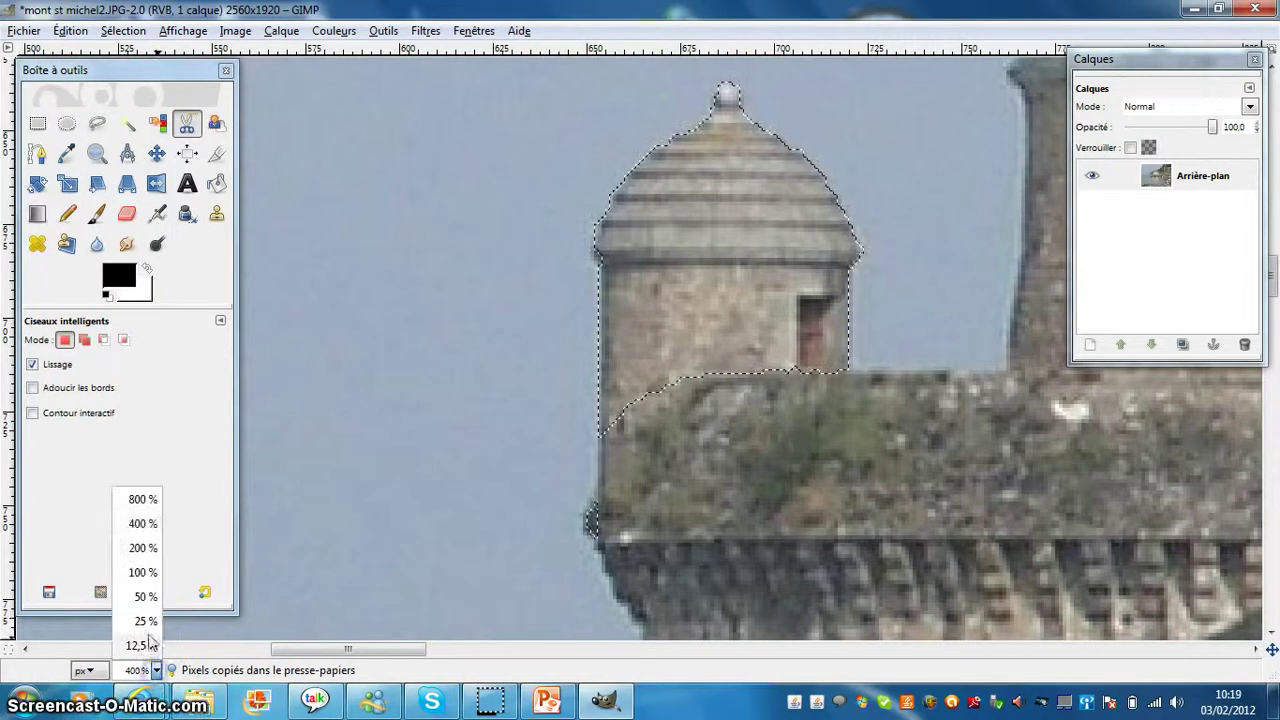
{"action": "left_click", "coordinate": [143, 572]}
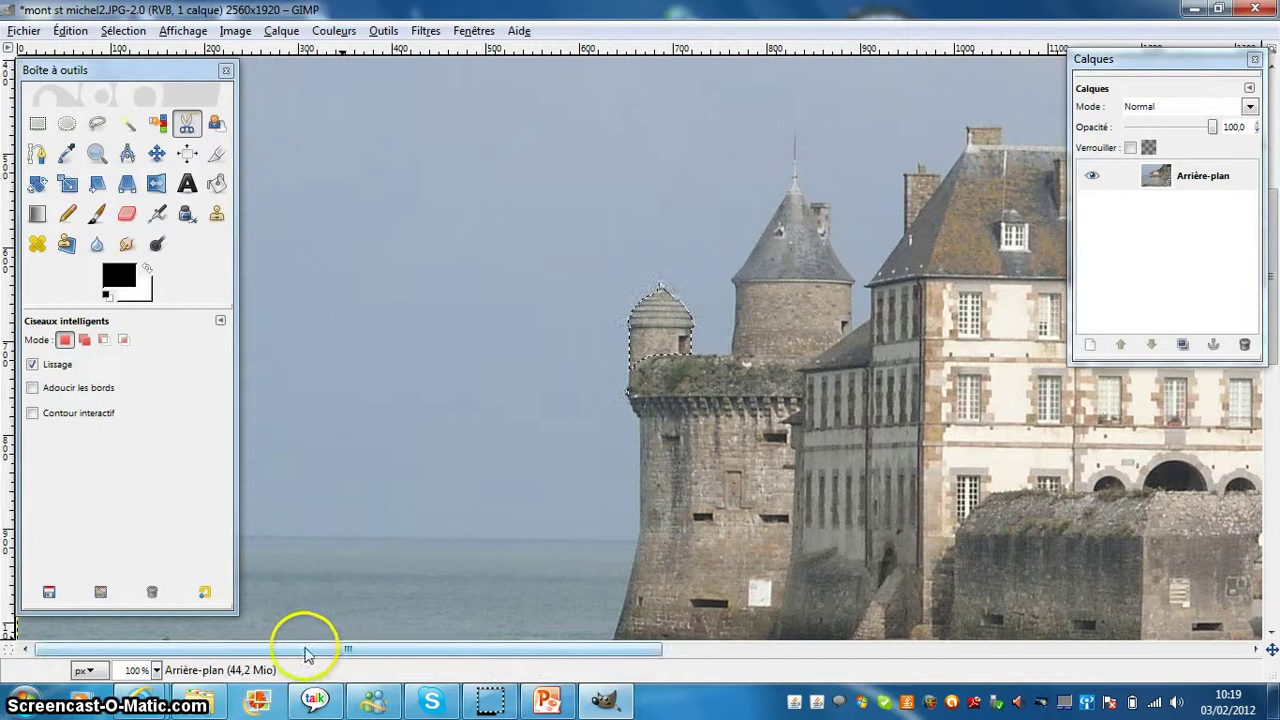
{"action": "left_click_drag", "start_coordinate": [338, 650], "coordinate": [462, 656]}
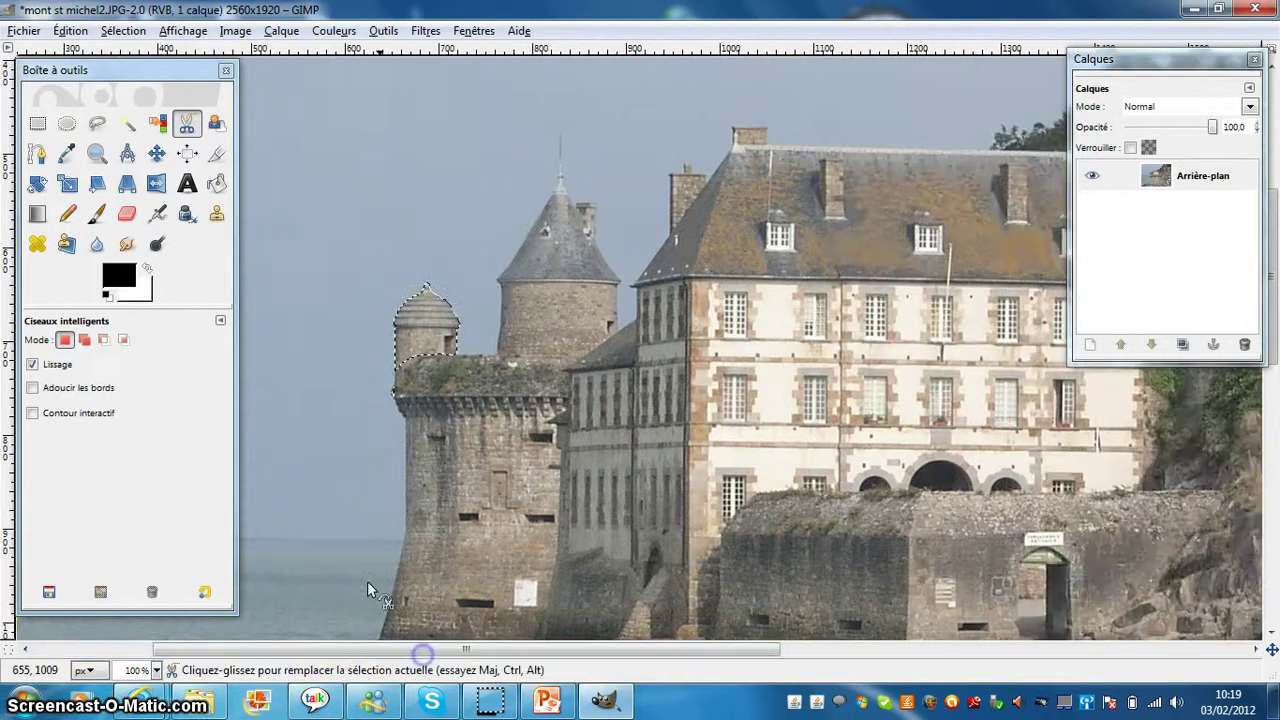
{"action": "left_click", "coordinate": [70, 30]}
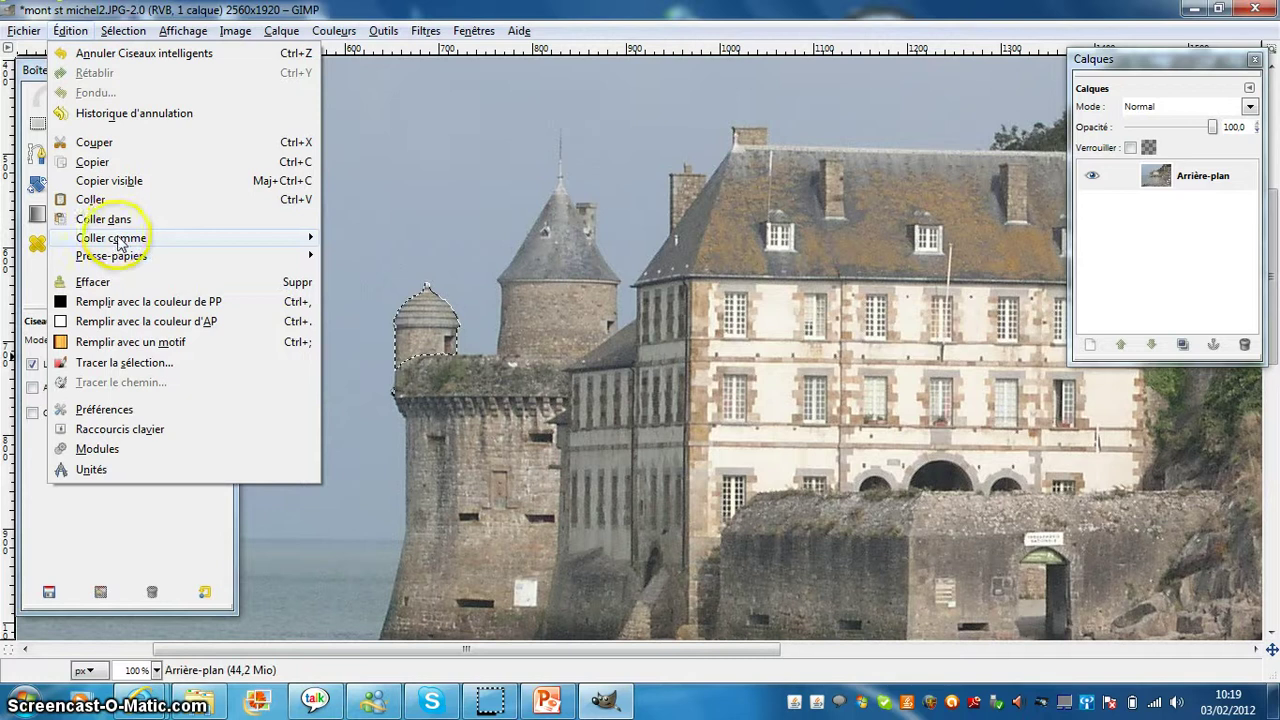
{"action": "mouse_move", "coordinate": [111, 238]}
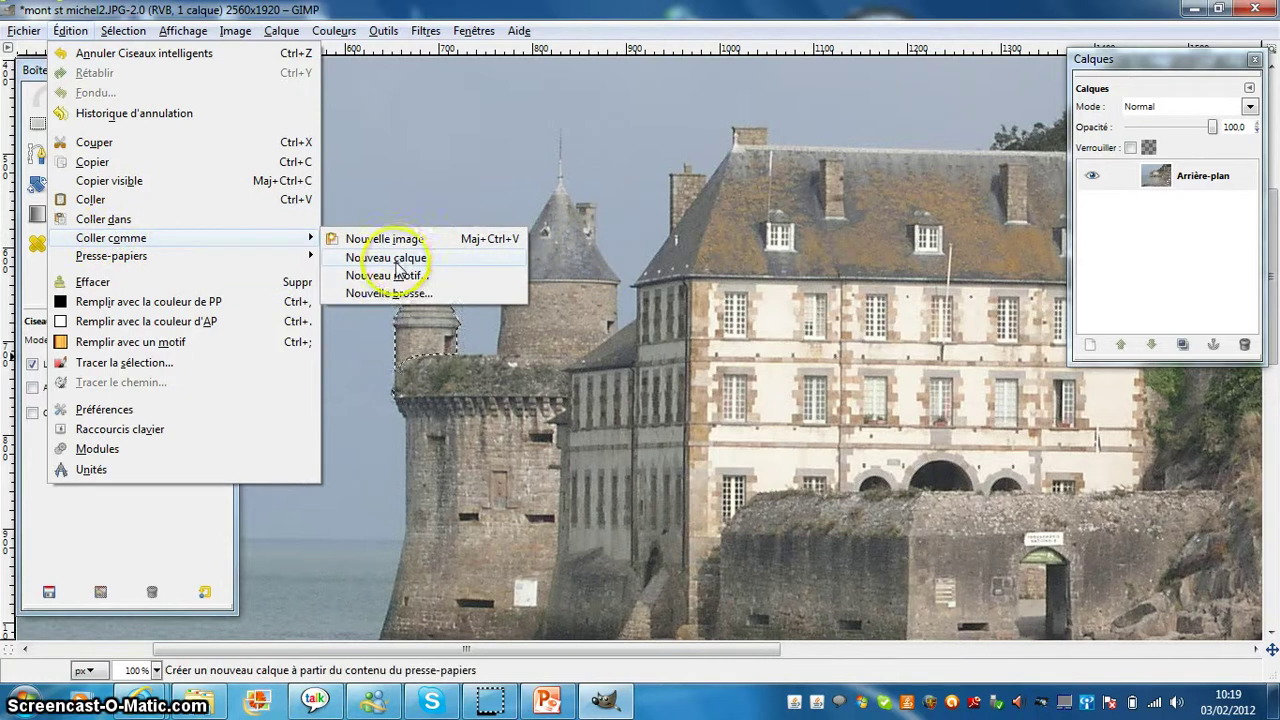
{"action": "left_click", "coordinate": [396, 260]}
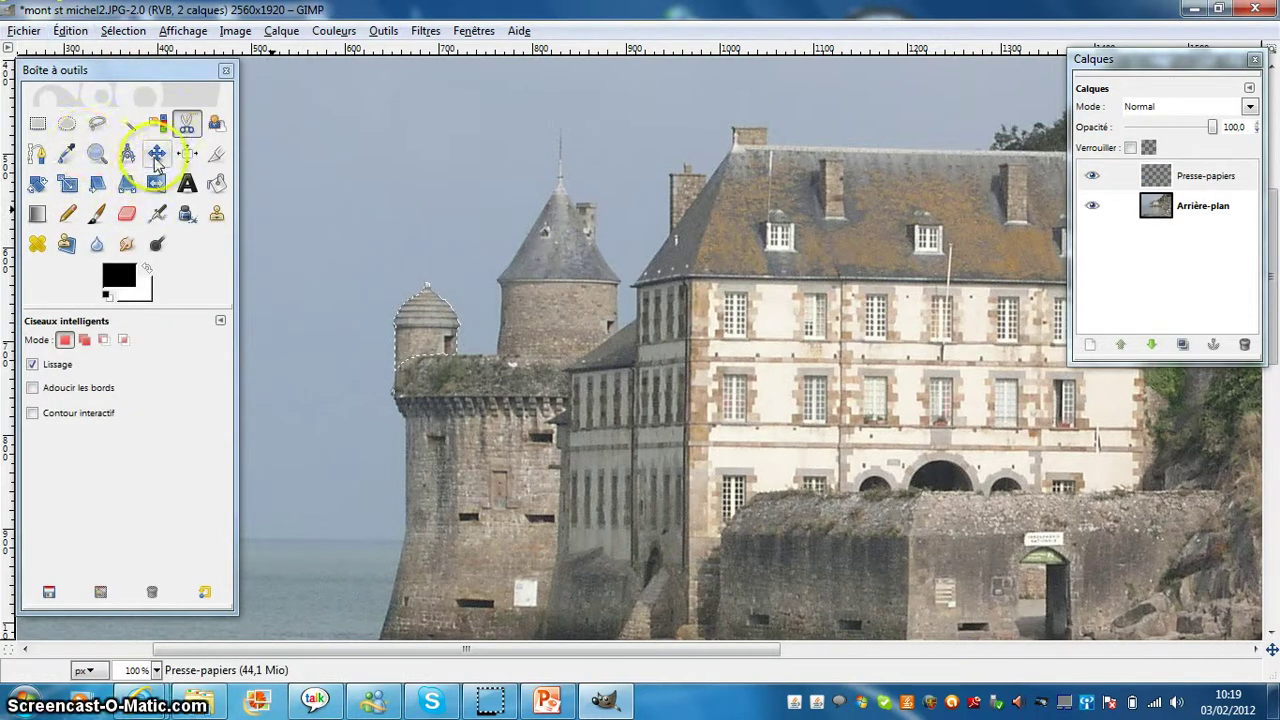
Drag the pasted turret layer around with the Move tool, then line it back up.
{"action": "left_click", "coordinate": [156, 158]}
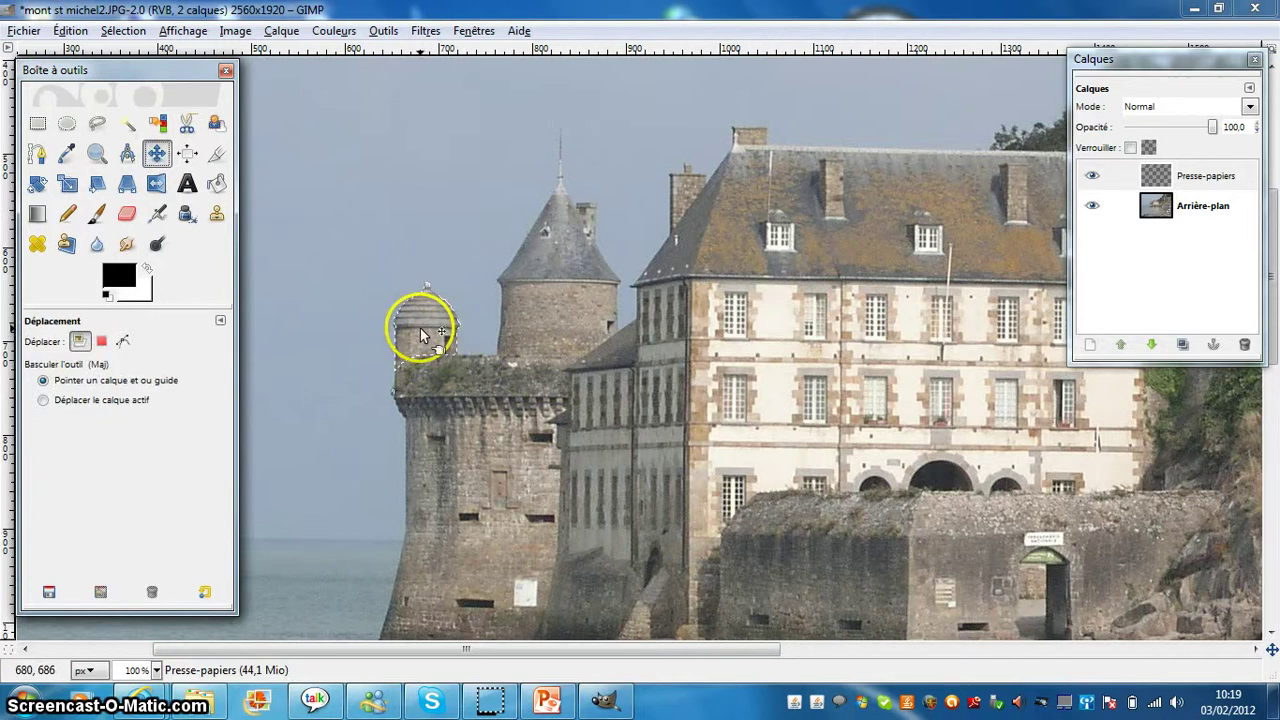
{"action": "left_click_drag", "start_coordinate": [443, 334], "coordinate": [493, 352]}
{"action": "left_click_drag", "start_coordinate": [607, 480], "coordinate": [717, 540]}
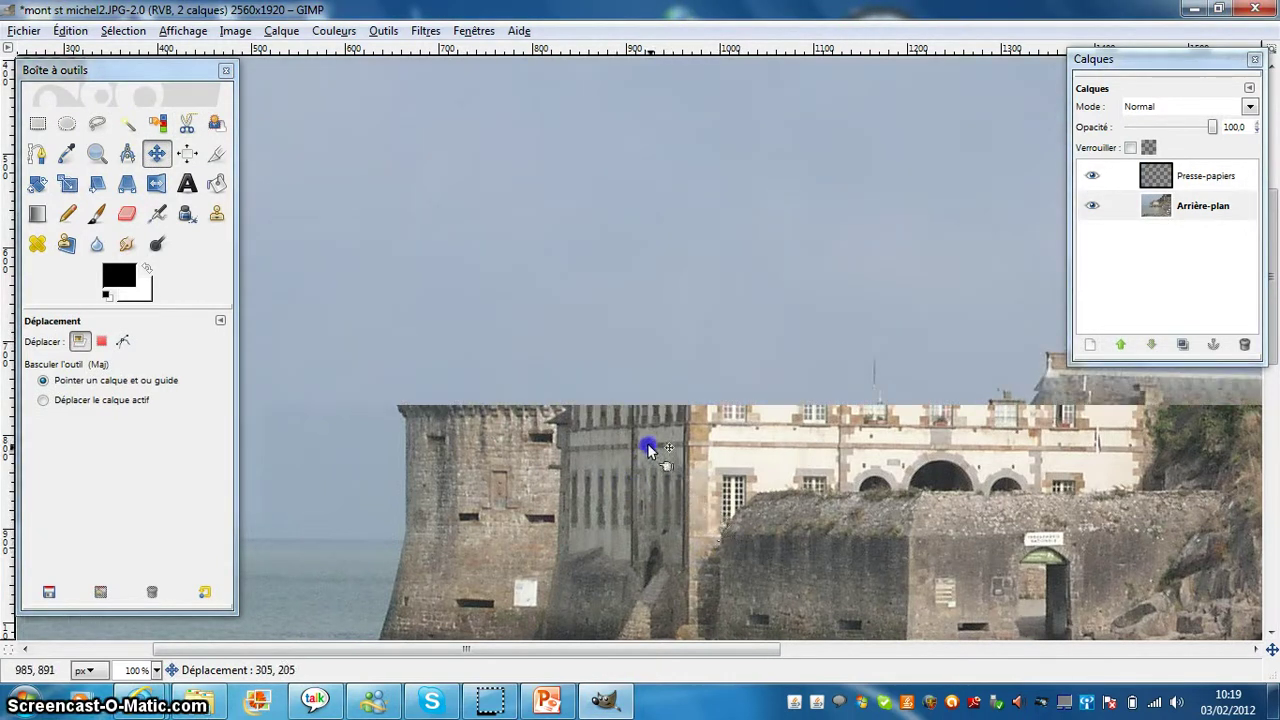
{"action": "left_click_drag", "start_coordinate": [648, 449], "coordinate": [607, 391]}
{"action": "left_click_drag", "start_coordinate": [545, 307], "coordinate": [534, 285]}
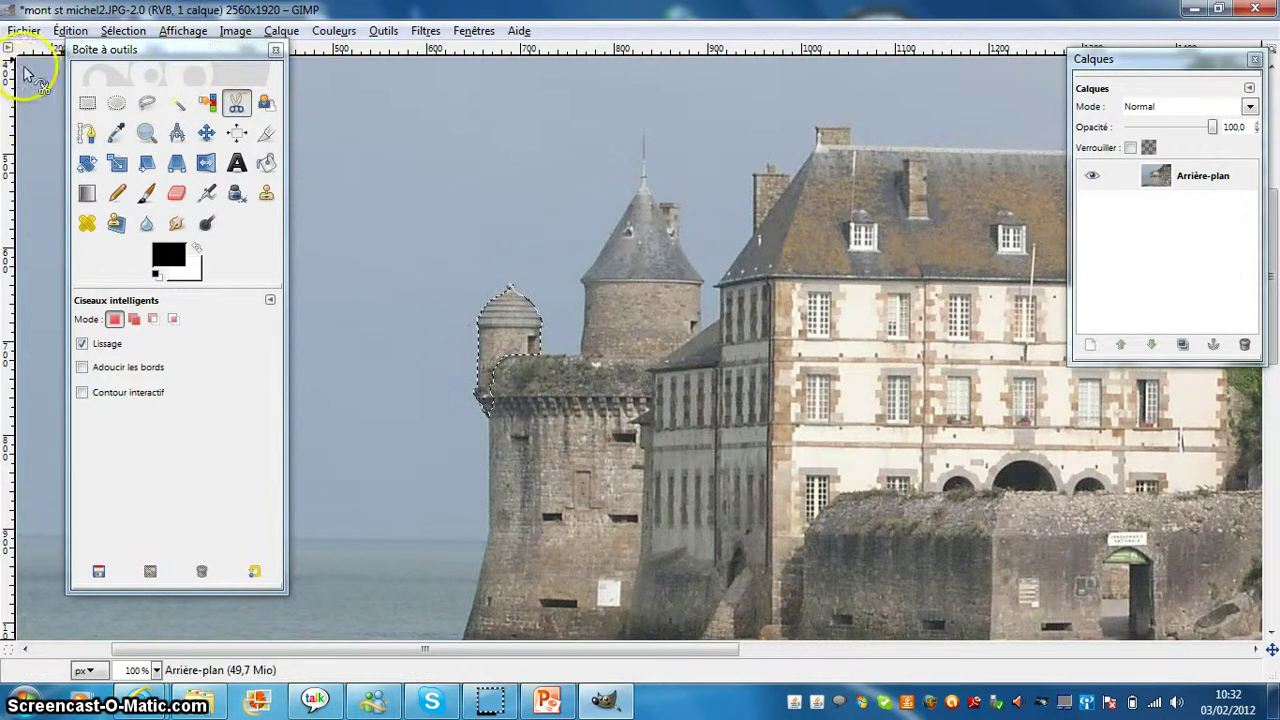
Copy the turret with Copier and Copier visible, then paste it as a floating selection.
{"action": "left_click", "coordinate": [68, 32]}
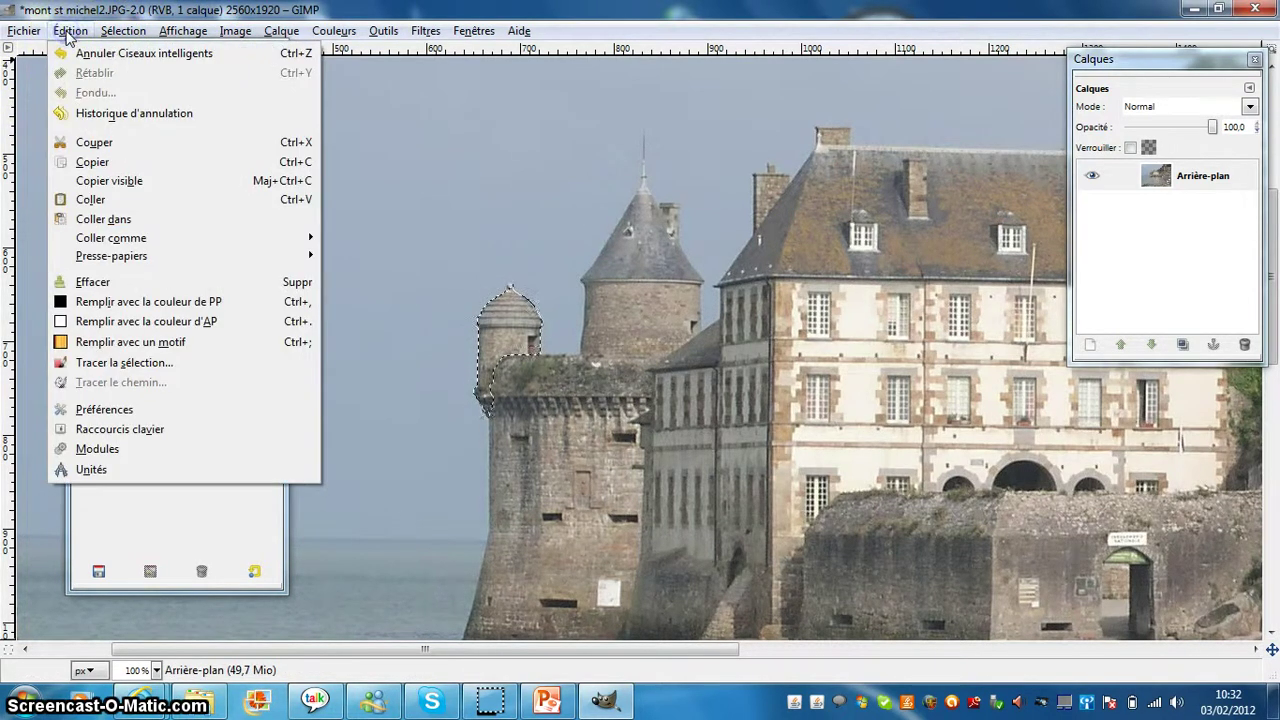
{"action": "left_click", "coordinate": [93, 162]}
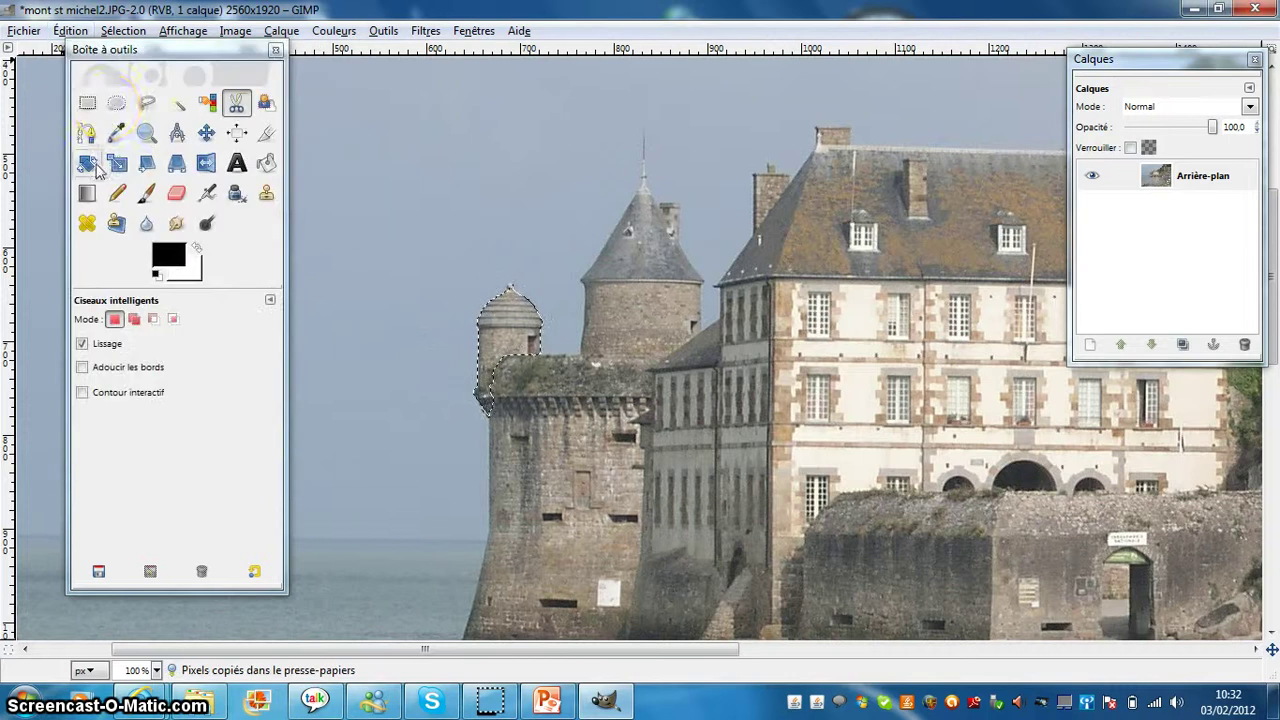
{"action": "left_click", "coordinate": [70, 31]}
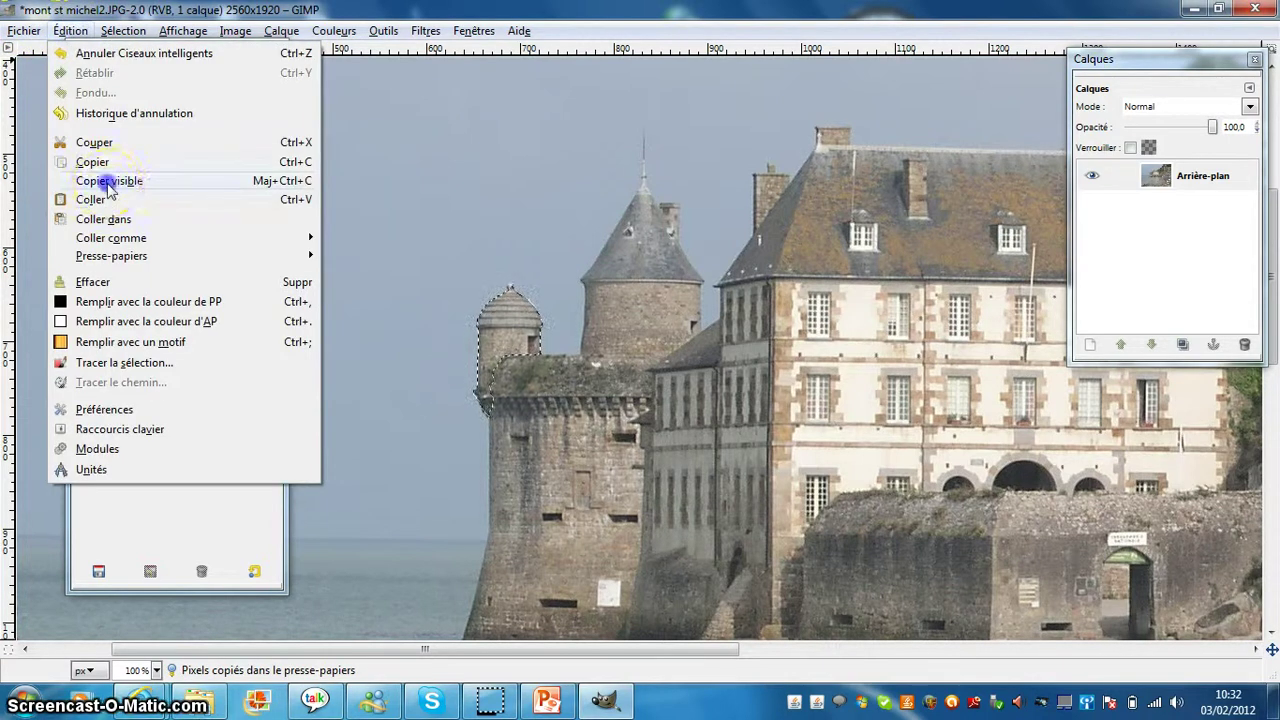
{"action": "left_click", "coordinate": [109, 184]}
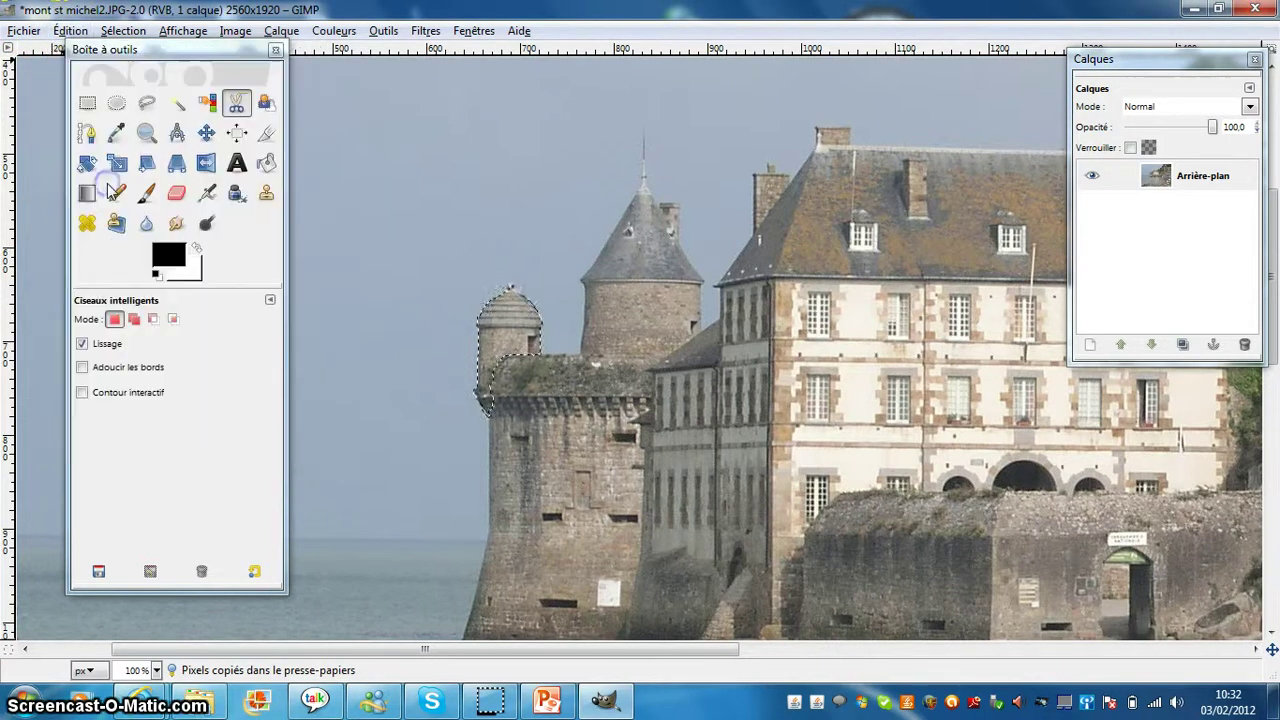
{"action": "left_click", "coordinate": [70, 31]}
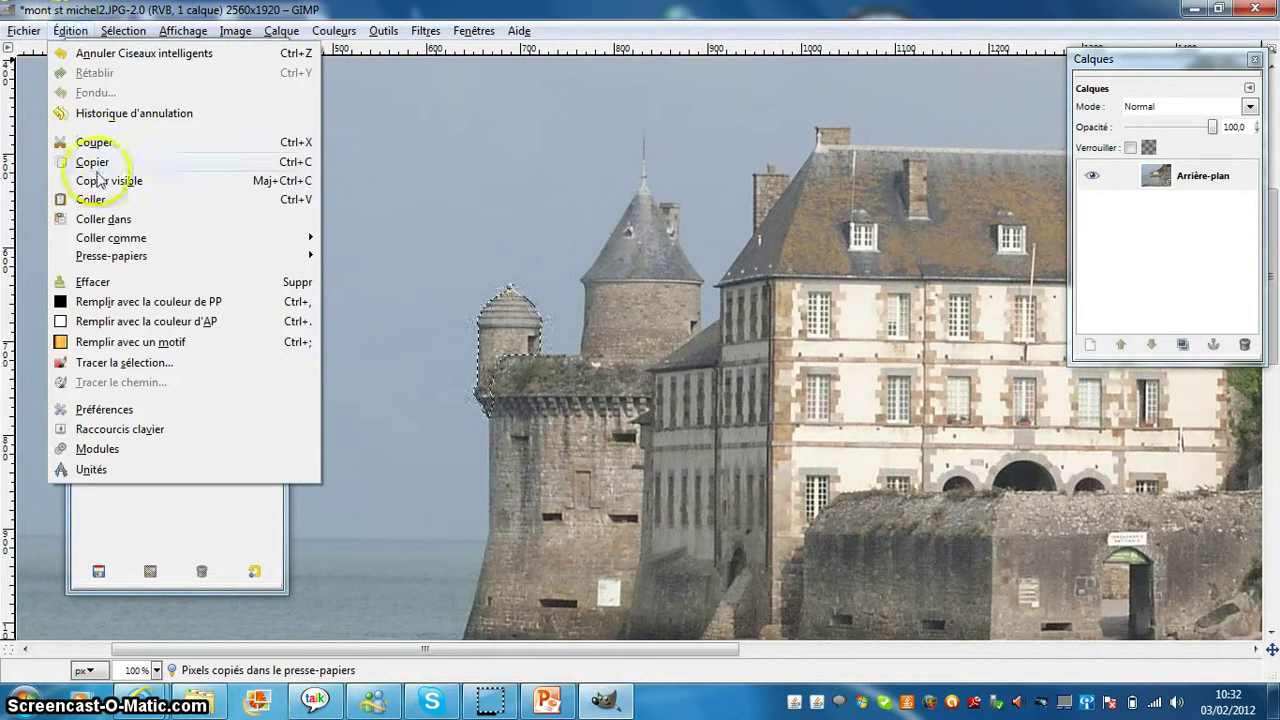
{"action": "left_click", "coordinate": [99, 205]}
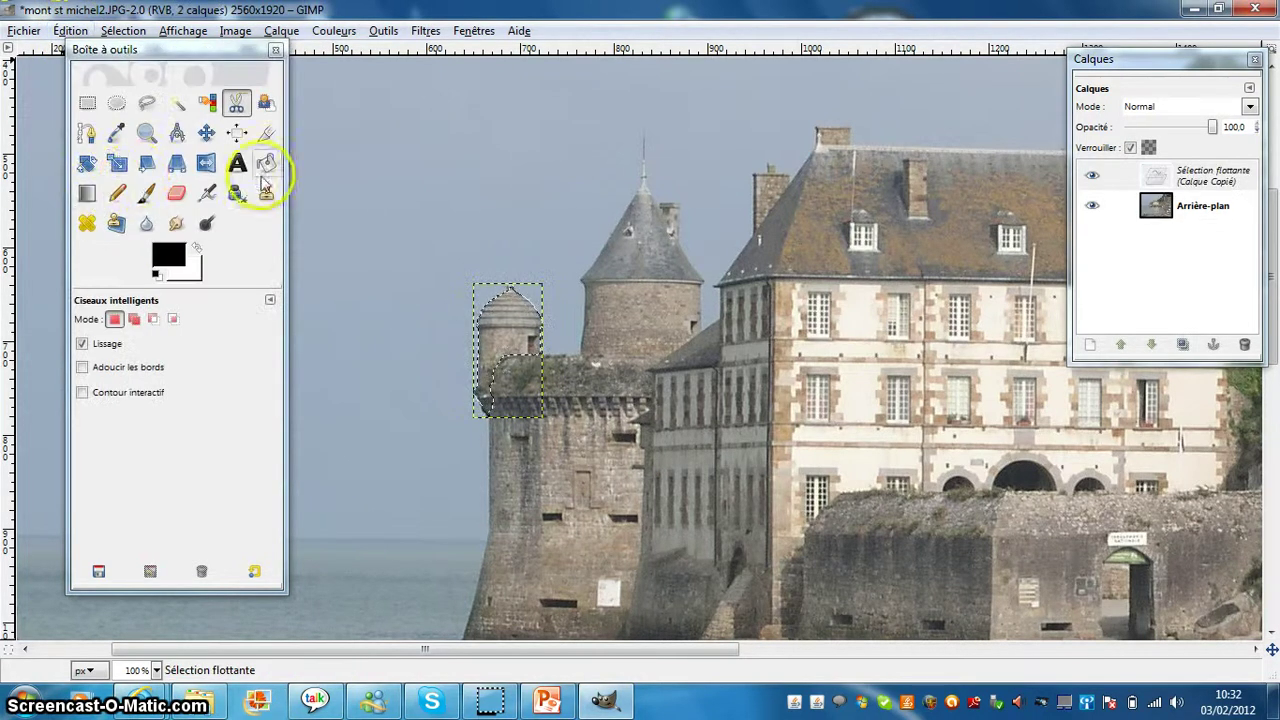
Move the turret copy onto the lower right wall and rename its layer to 'tour'.
{"action": "left_click", "coordinate": [206, 133]}
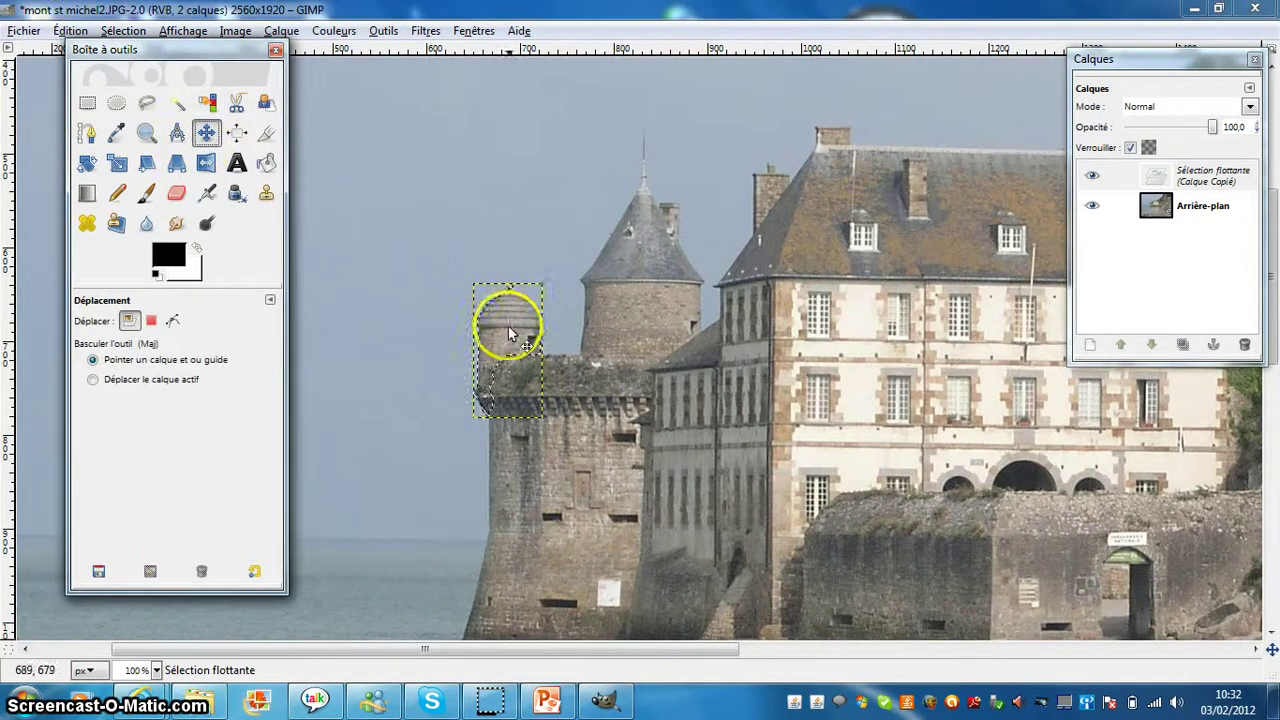
{"action": "mouse_move", "coordinate": [508, 333]}
{"action": "left_mouse_down"}
{"action": "mouse_move", "coordinate": [856, 424]}
{"action": "mouse_move", "coordinate": [840, 482]}
{"action": "left_mouse_up"}
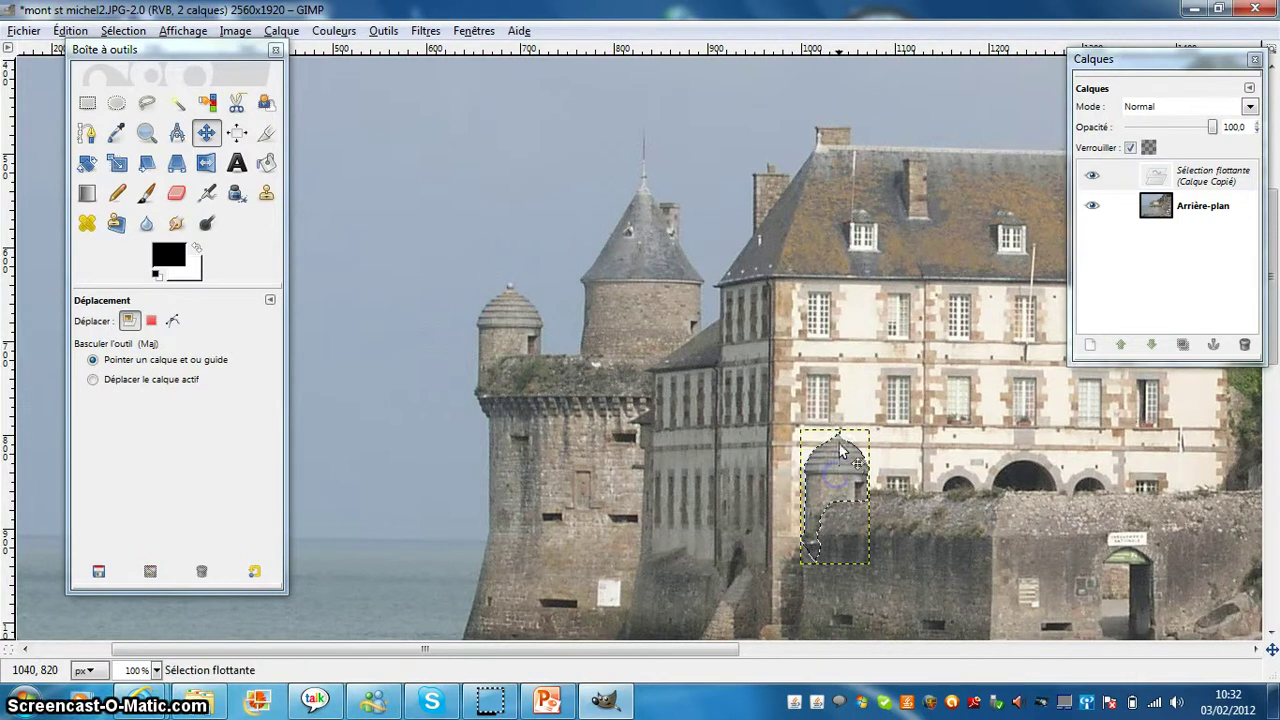
{"action": "left_click", "coordinate": [1200, 178]}
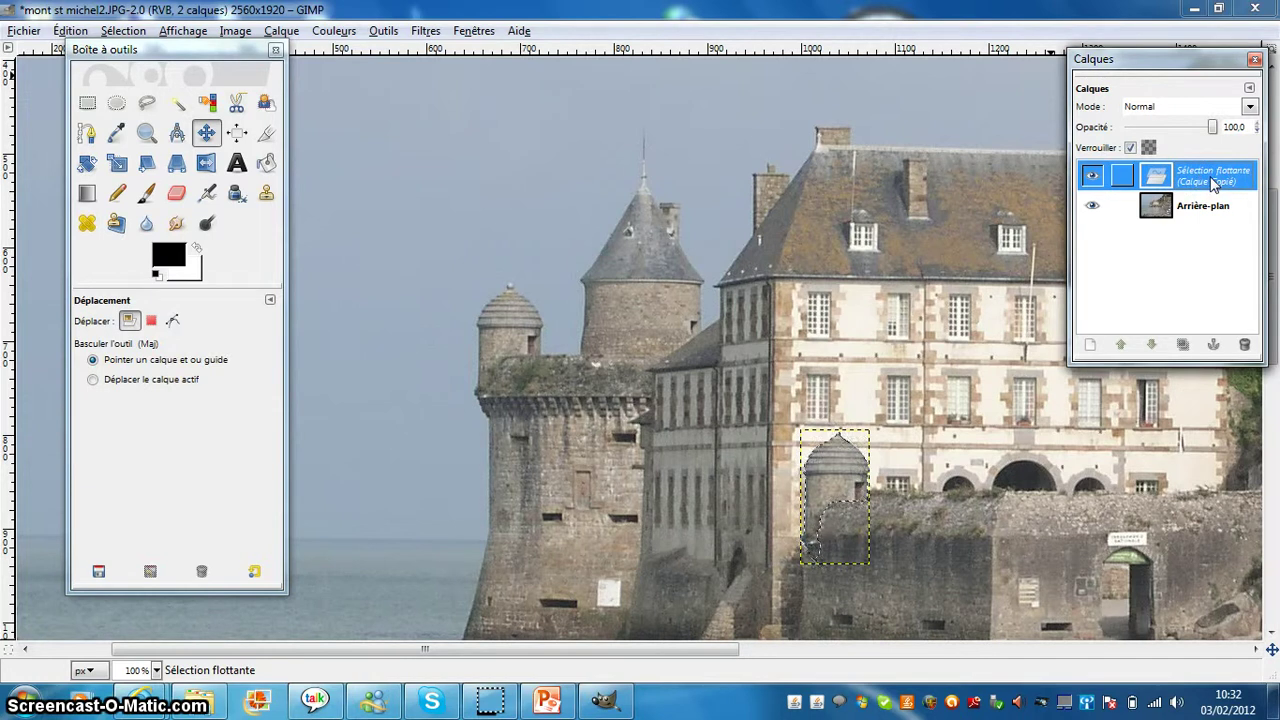
{"action": "double_click", "coordinate": [1213, 180]}
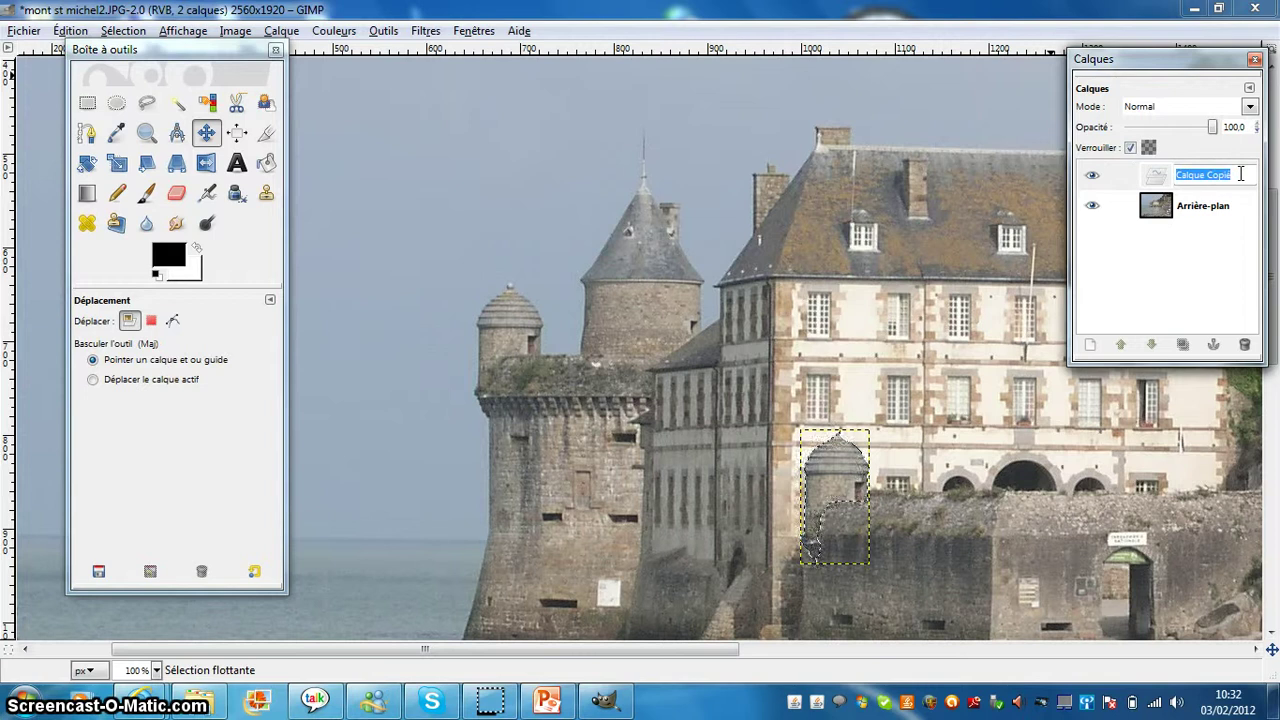
{"action": "type", "text": "tou"}
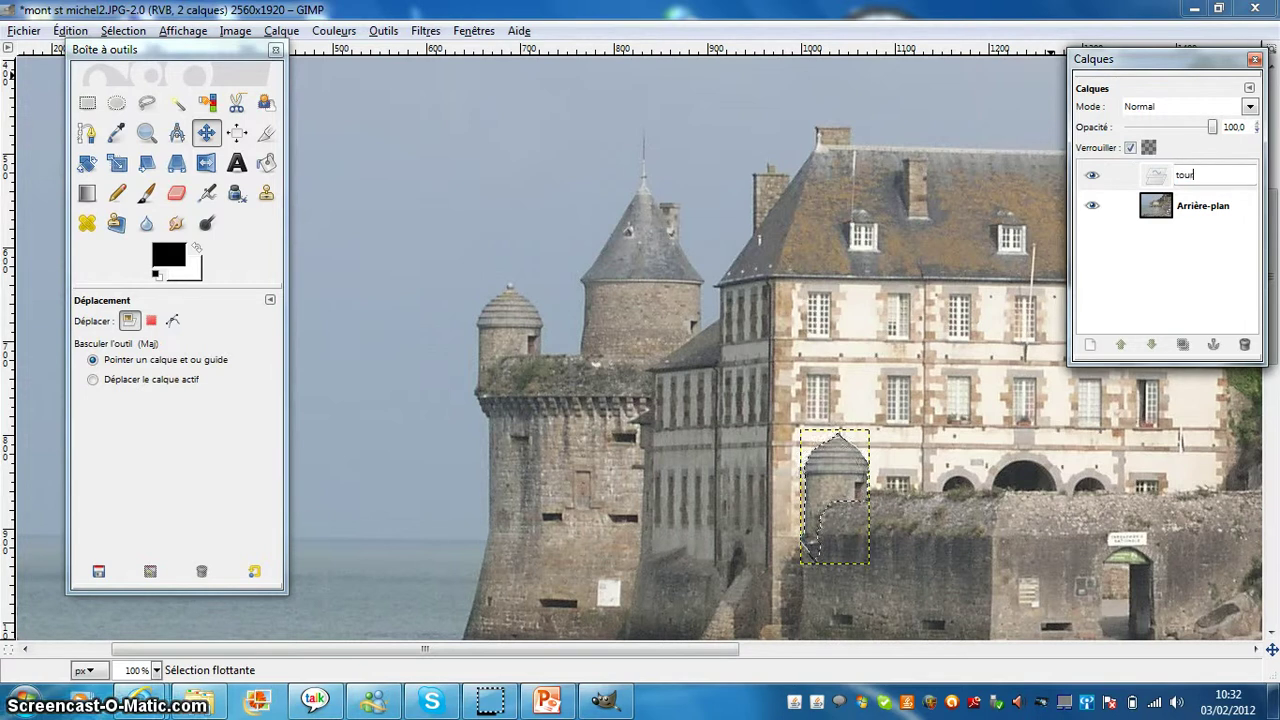
{"action": "type", "text": "r"}
{"action": "key", "text": "Return"}
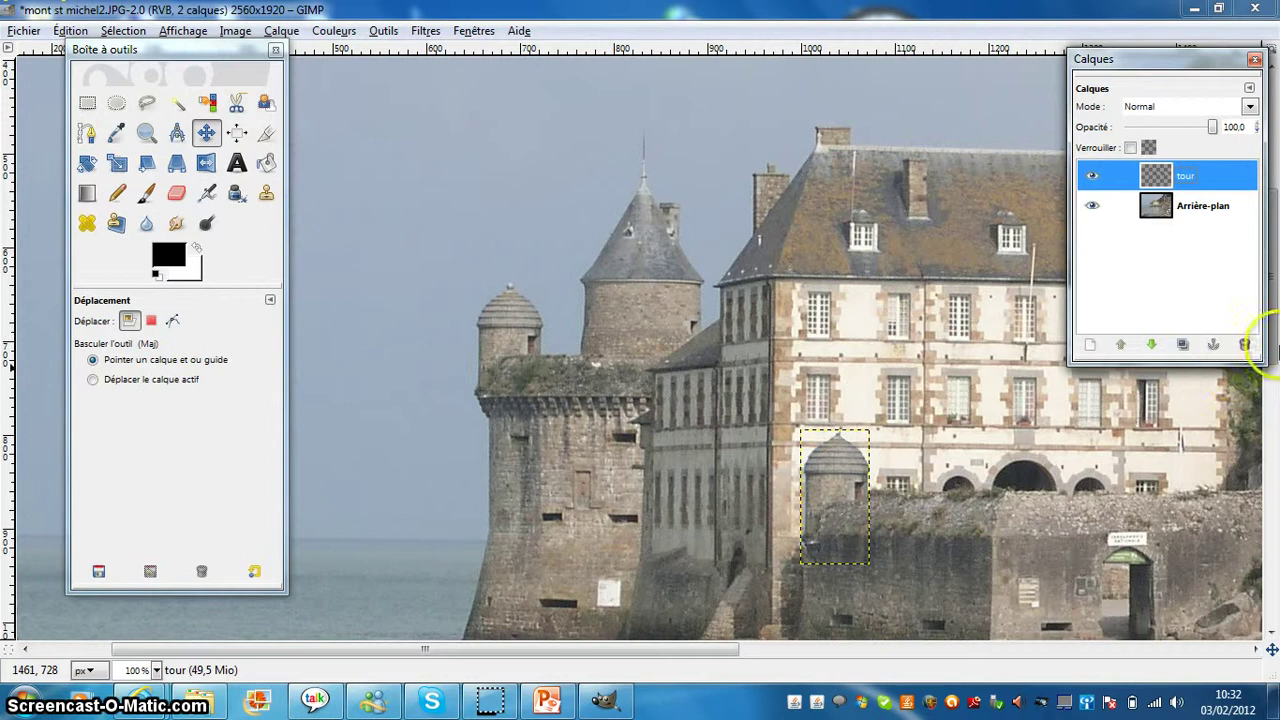
{"action": "left_click", "coordinate": [1182, 208]}
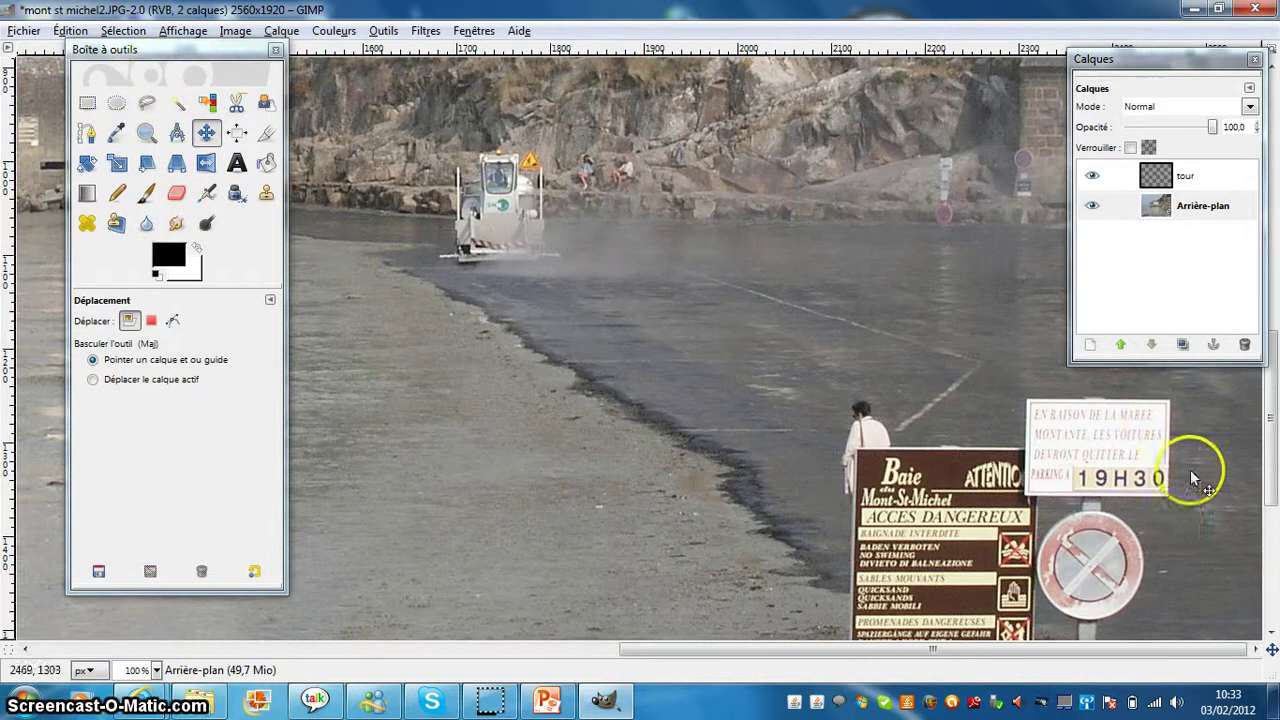
Rectangle-select the 19H30 time on the Arrière-plan layer and clear it.
{"action": "left_click", "coordinate": [726, 650]}
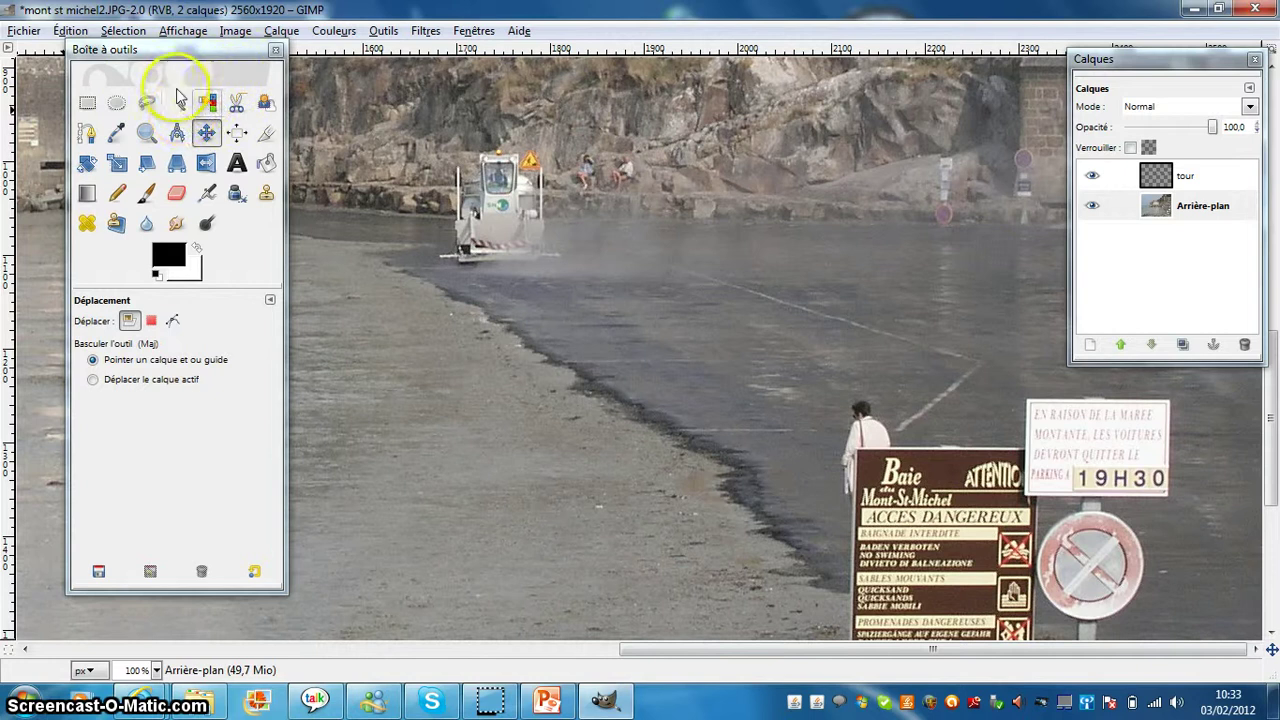
{"action": "left_click", "coordinate": [87, 103]}
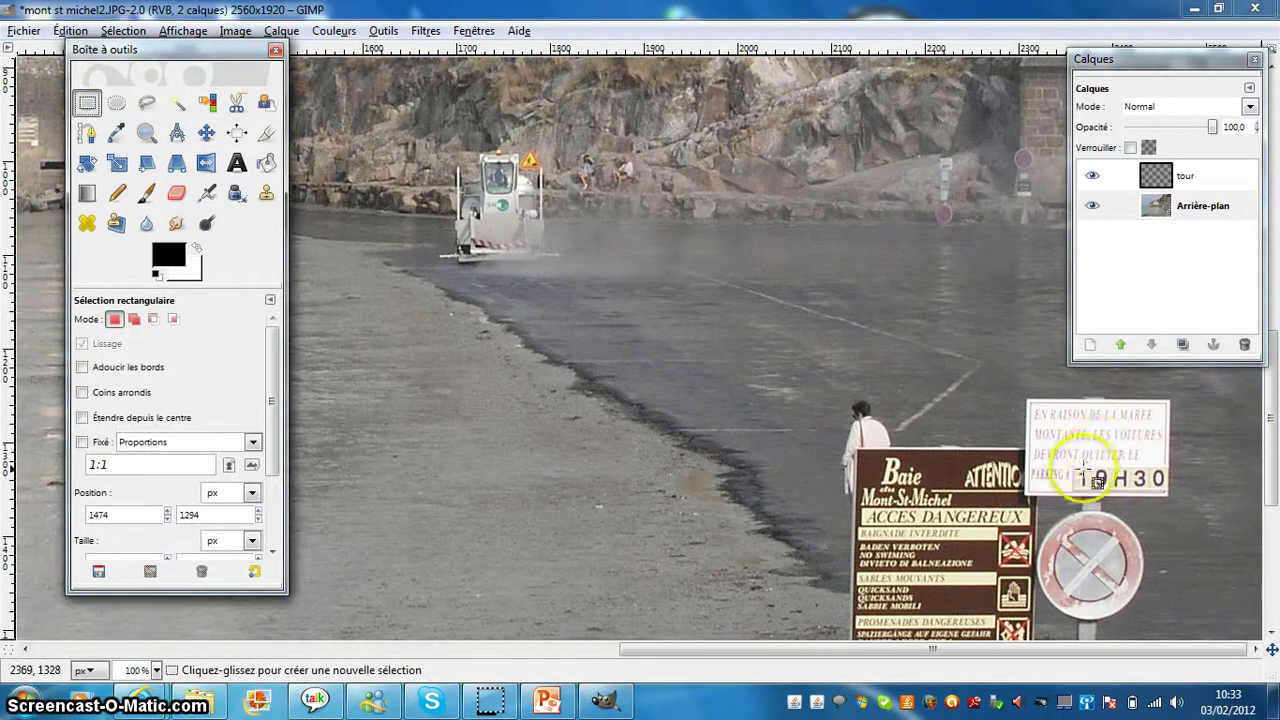
{"action": "left_click", "coordinate": [1165, 205]}
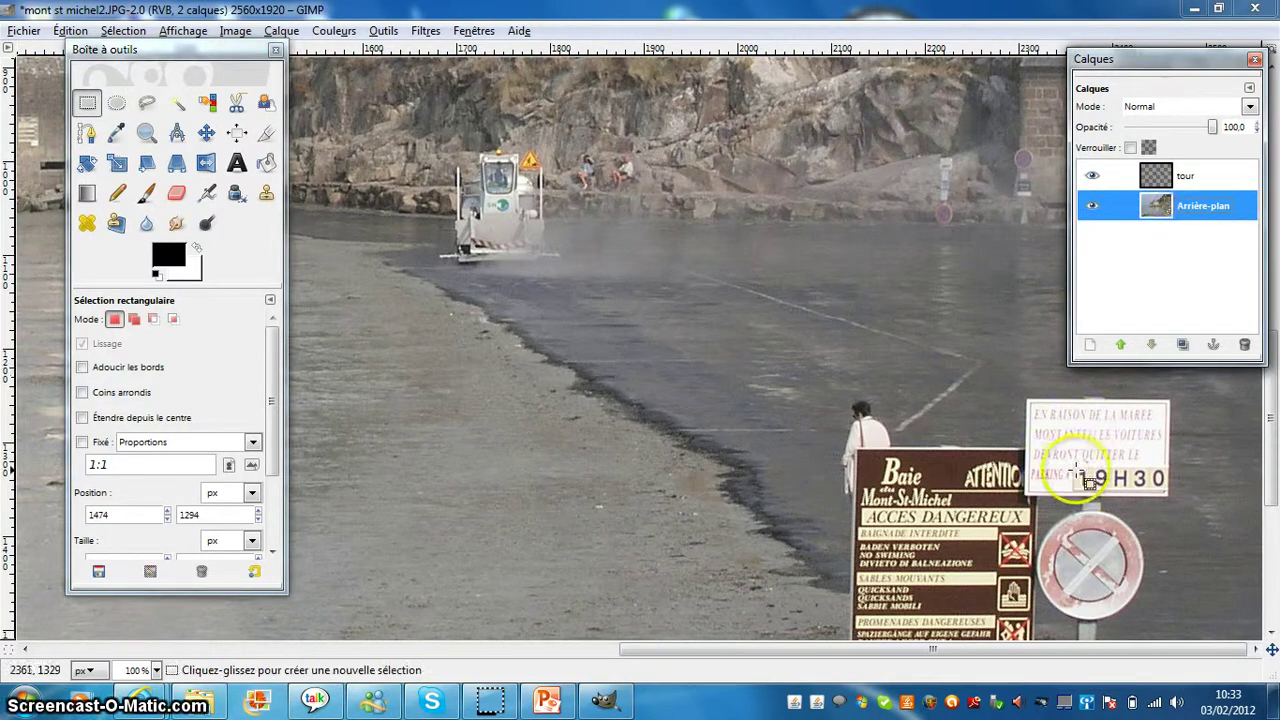
{"action": "left_click_drag", "start_coordinate": [1088, 478], "coordinate": [1172, 490]}
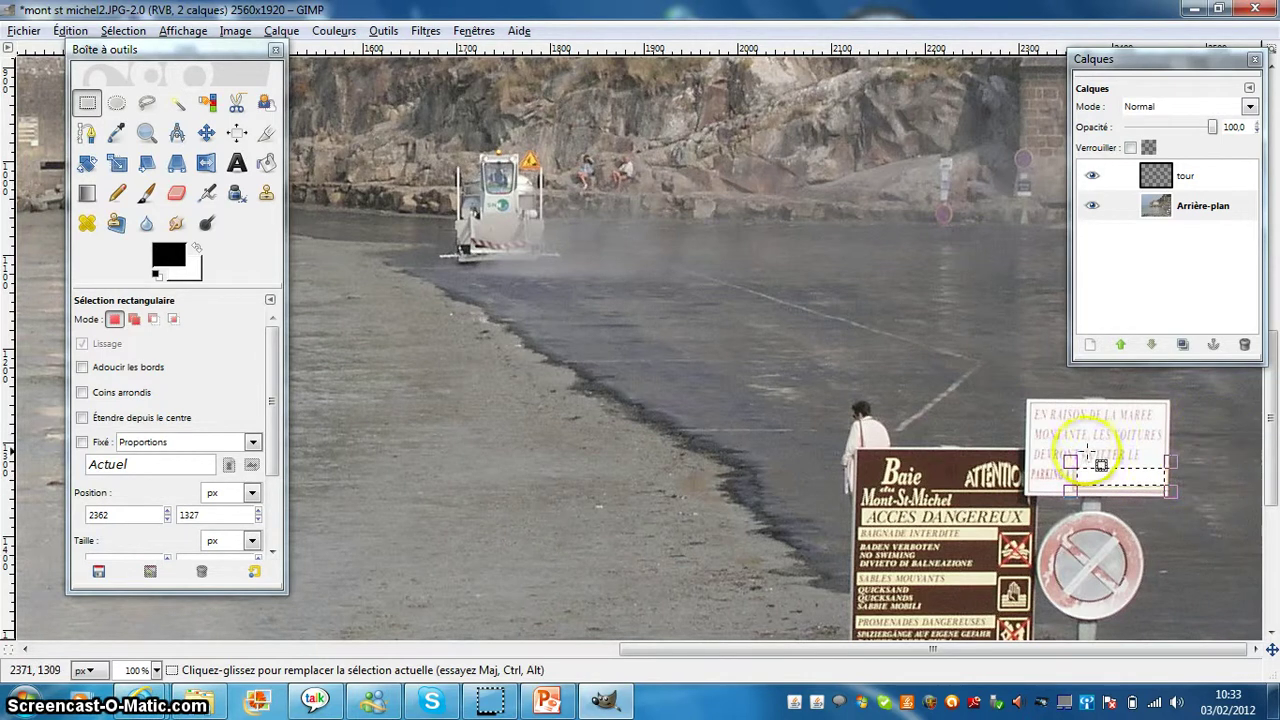
{"action": "left_click", "coordinate": [1128, 451]}
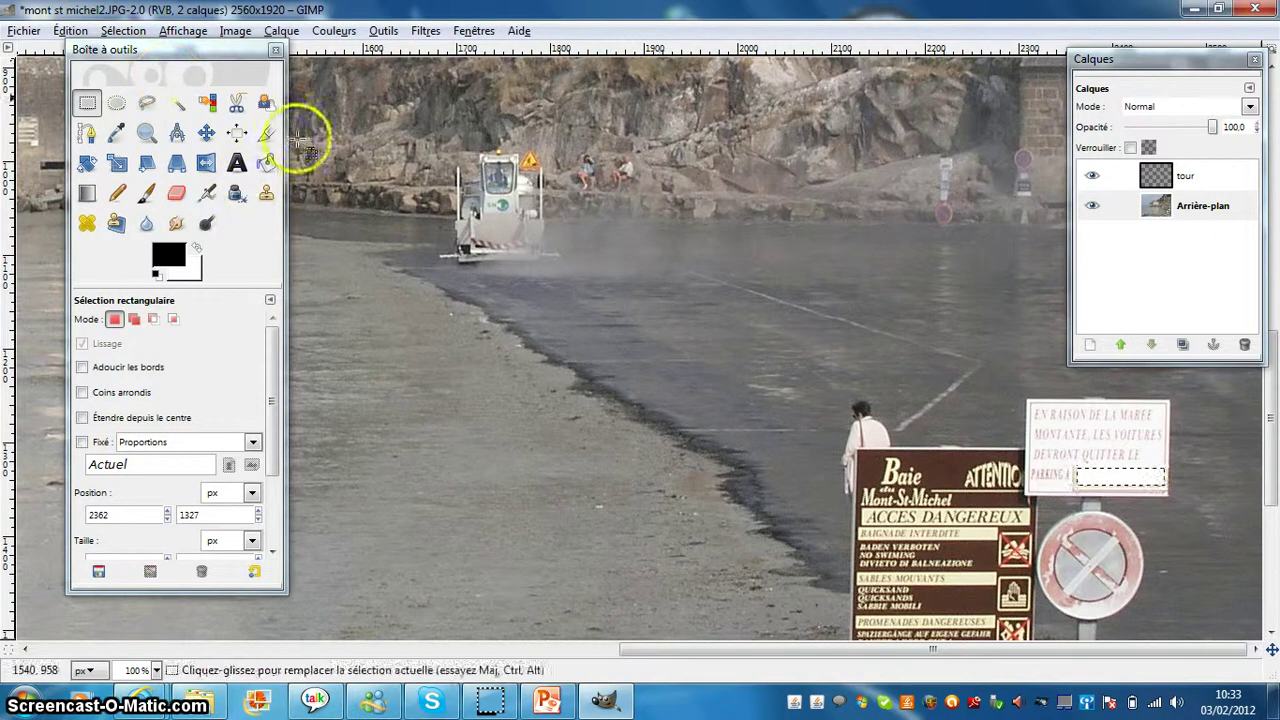
{"action": "left_click", "coordinate": [123, 30]}
{"action": "left_click", "coordinate": [150, 85]}
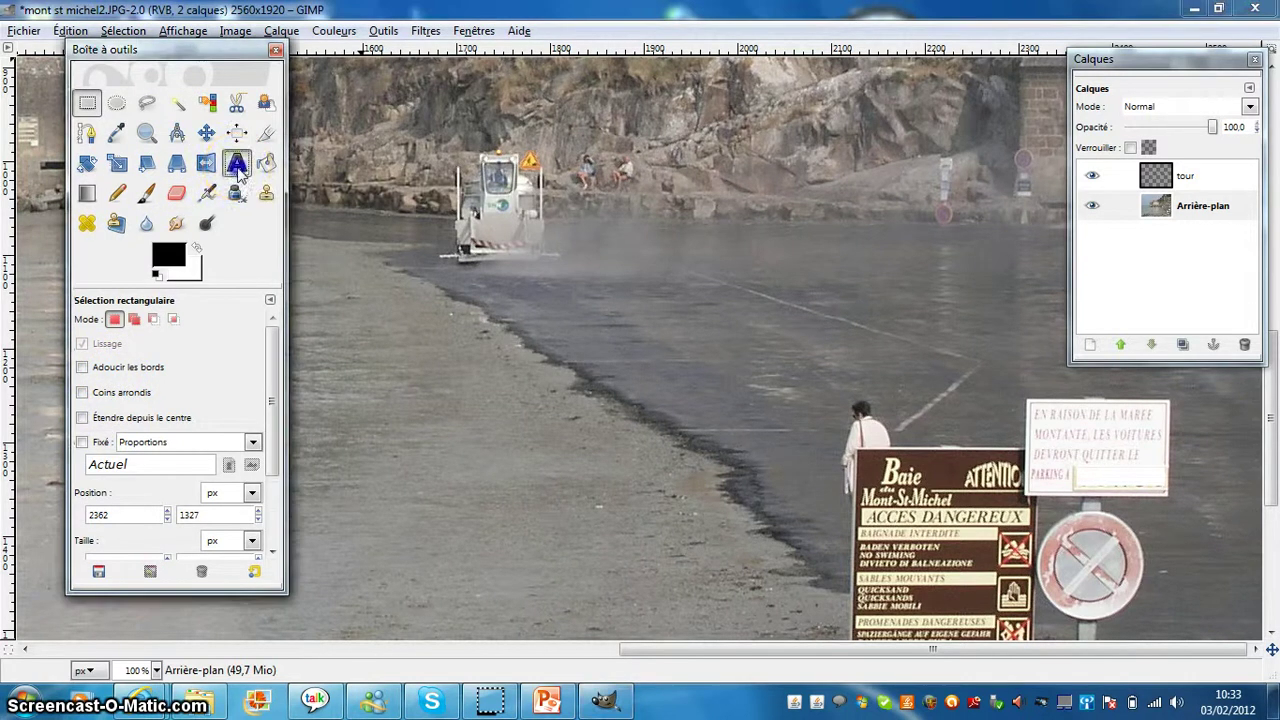
Add a text box reading '20 h 30' at 24 px on the white parking sign.
{"action": "left_click", "coordinate": [238, 166]}
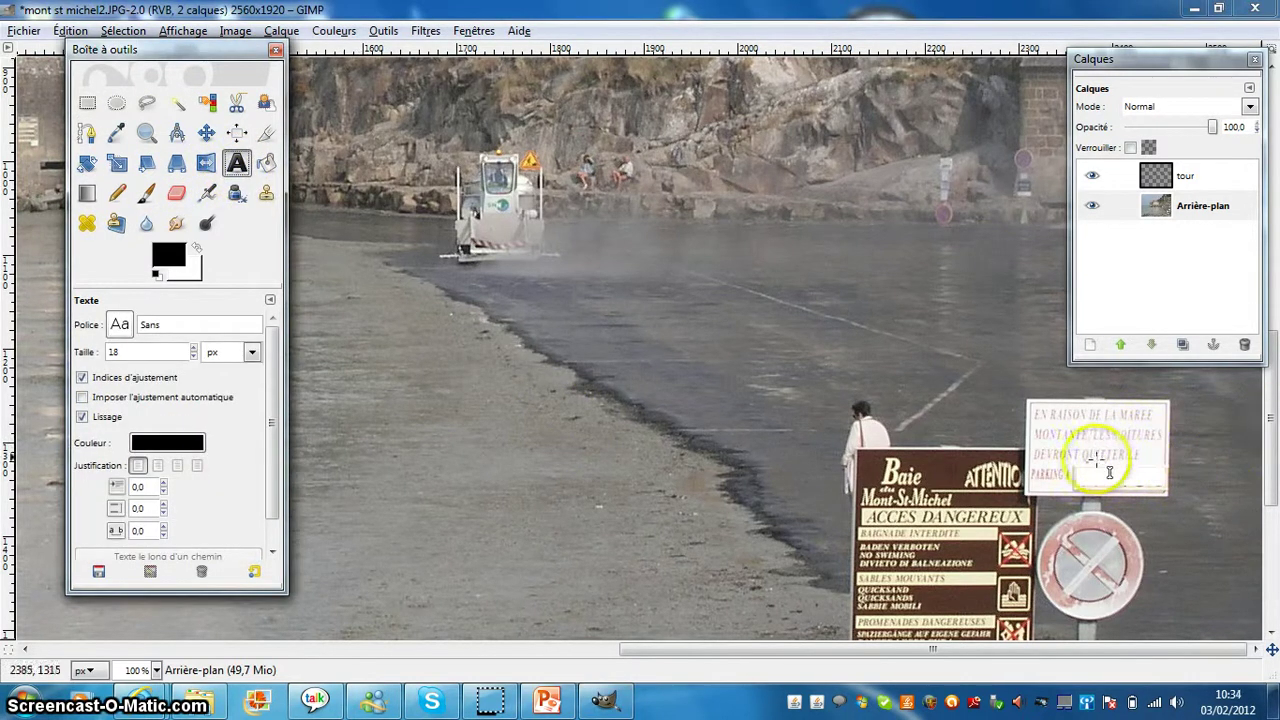
{"action": "left_click_drag", "start_coordinate": [1073, 458], "coordinate": [1165, 490]}
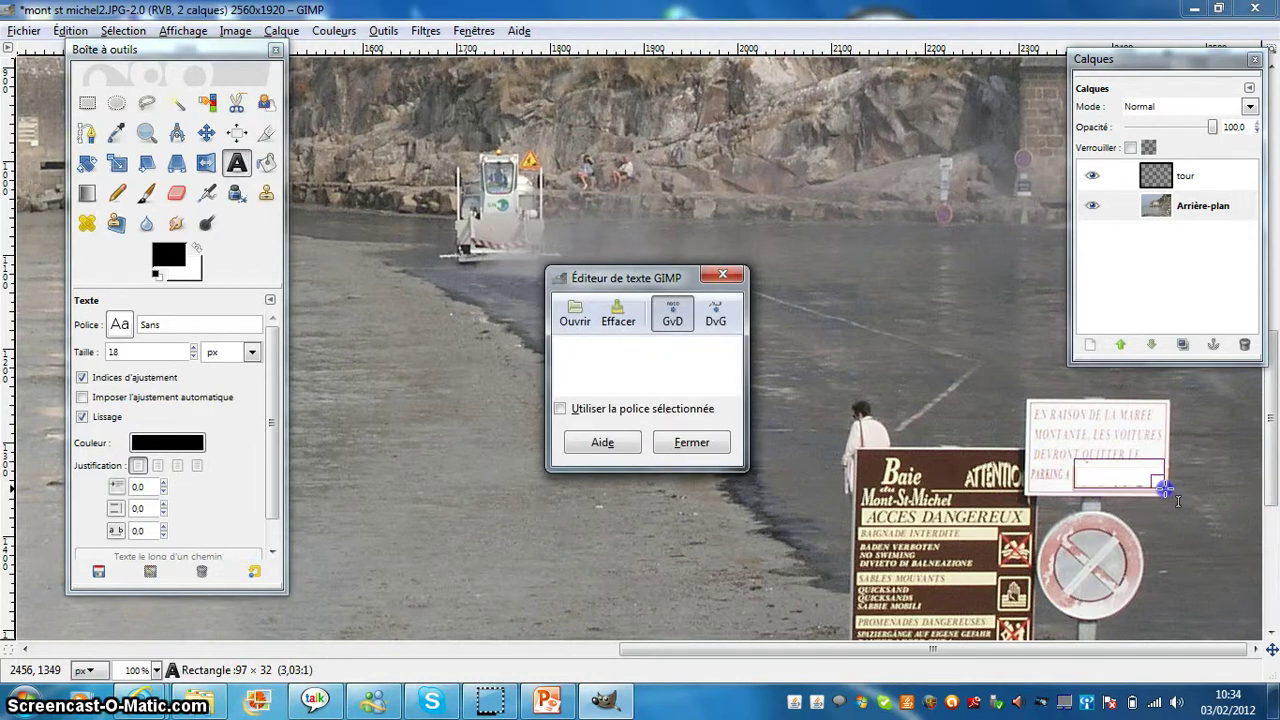
{"action": "left_click_drag", "start_coordinate": [1167, 489], "coordinate": [1167, 489]}
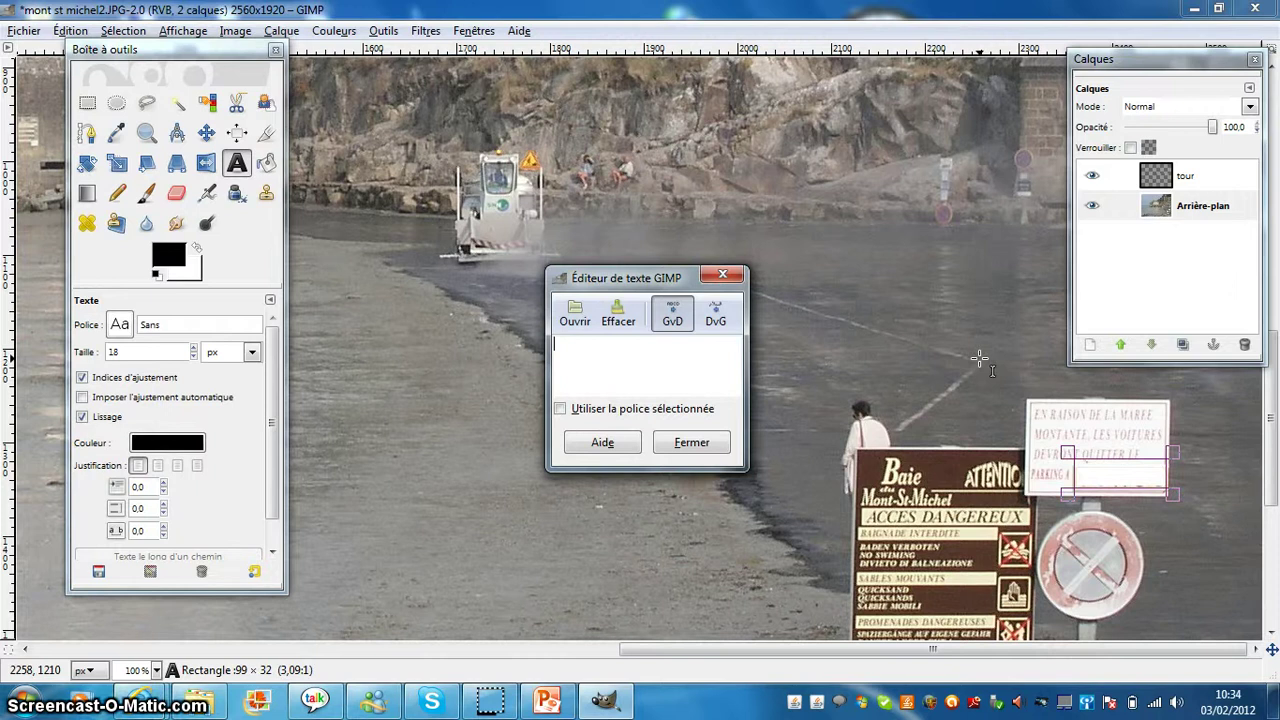
{"action": "type", "text": "20 "}
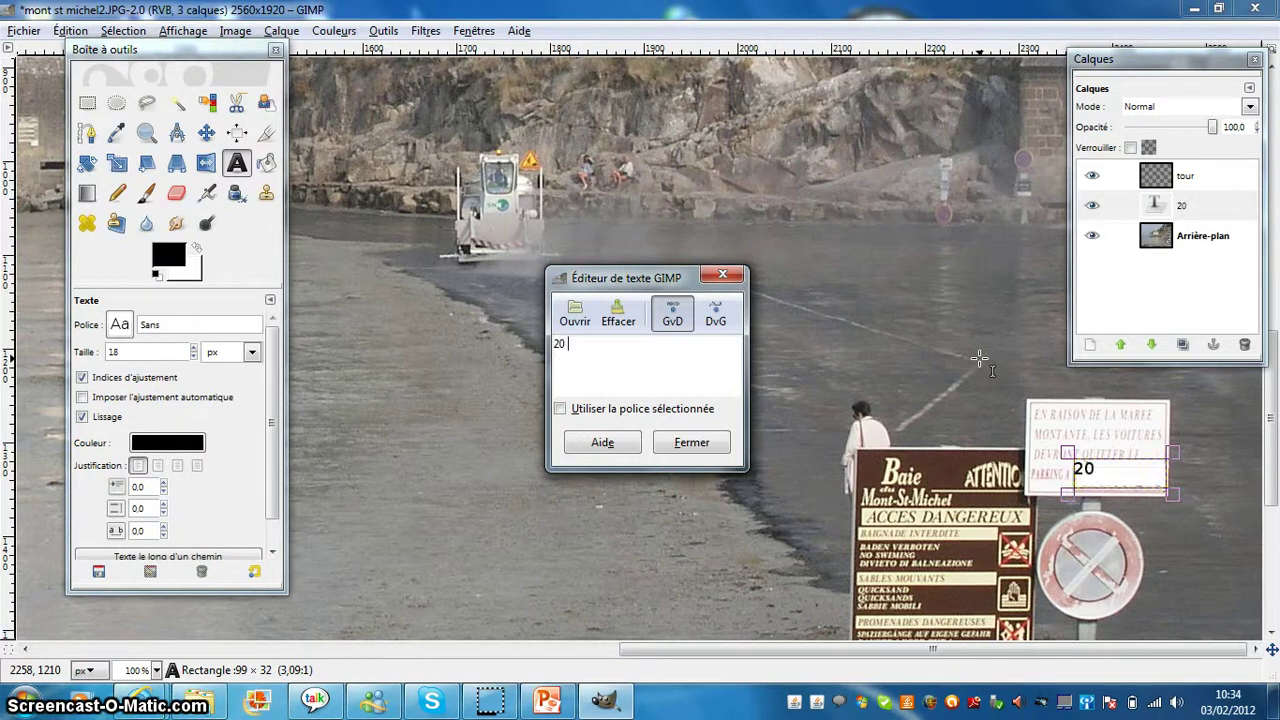
{"action": "type", "text": "h 3"}
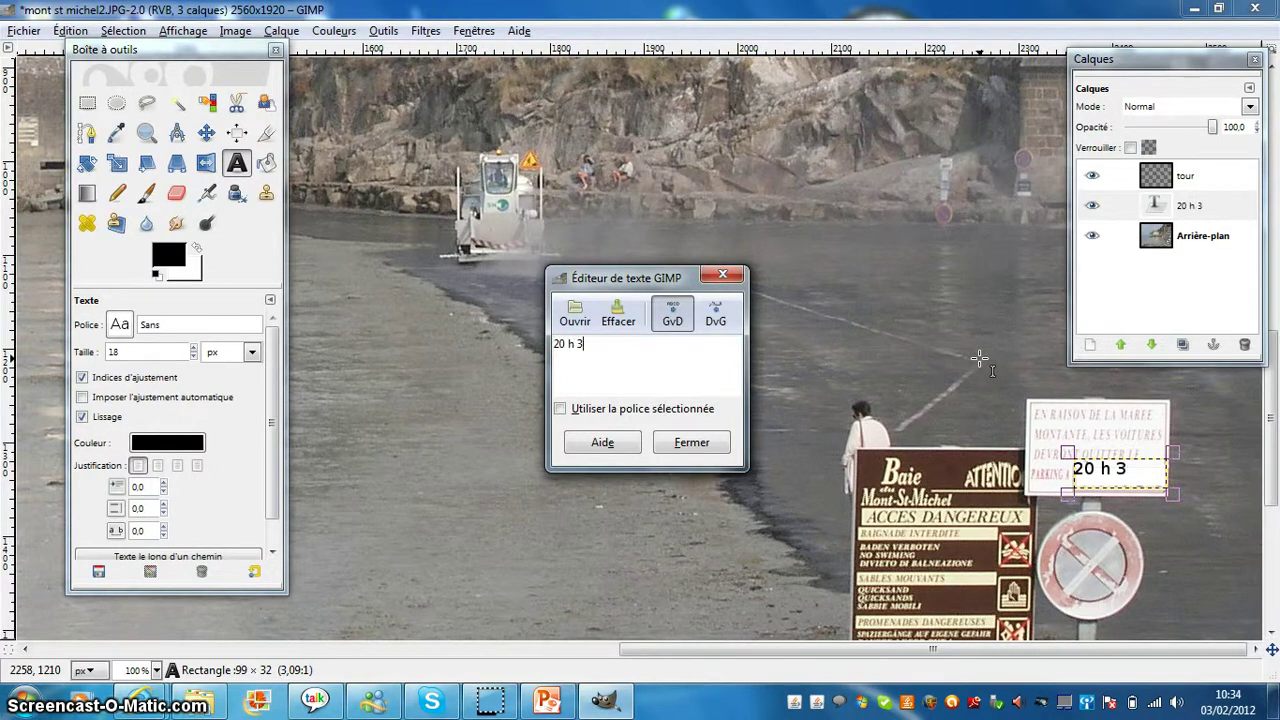
{"action": "type", "text": "0"}
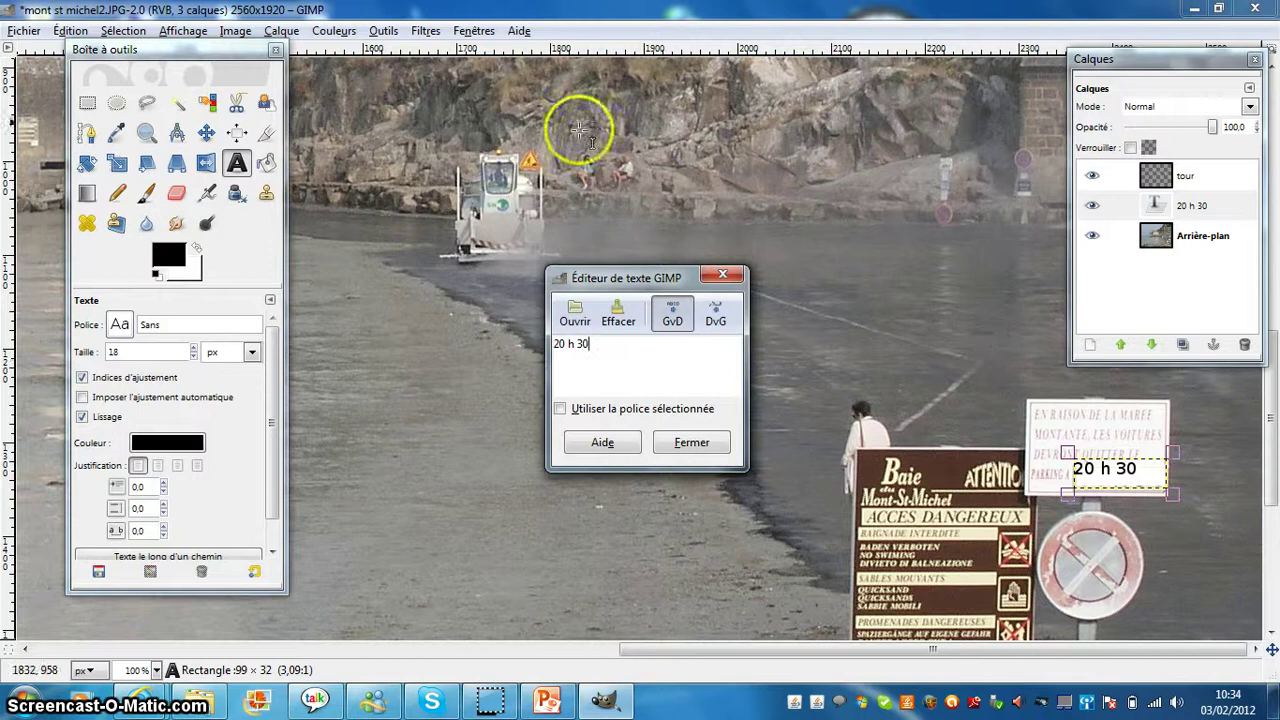
{"action": "left_click", "coordinate": [194, 357]}
{"action": "left_click", "coordinate": [194, 357]}
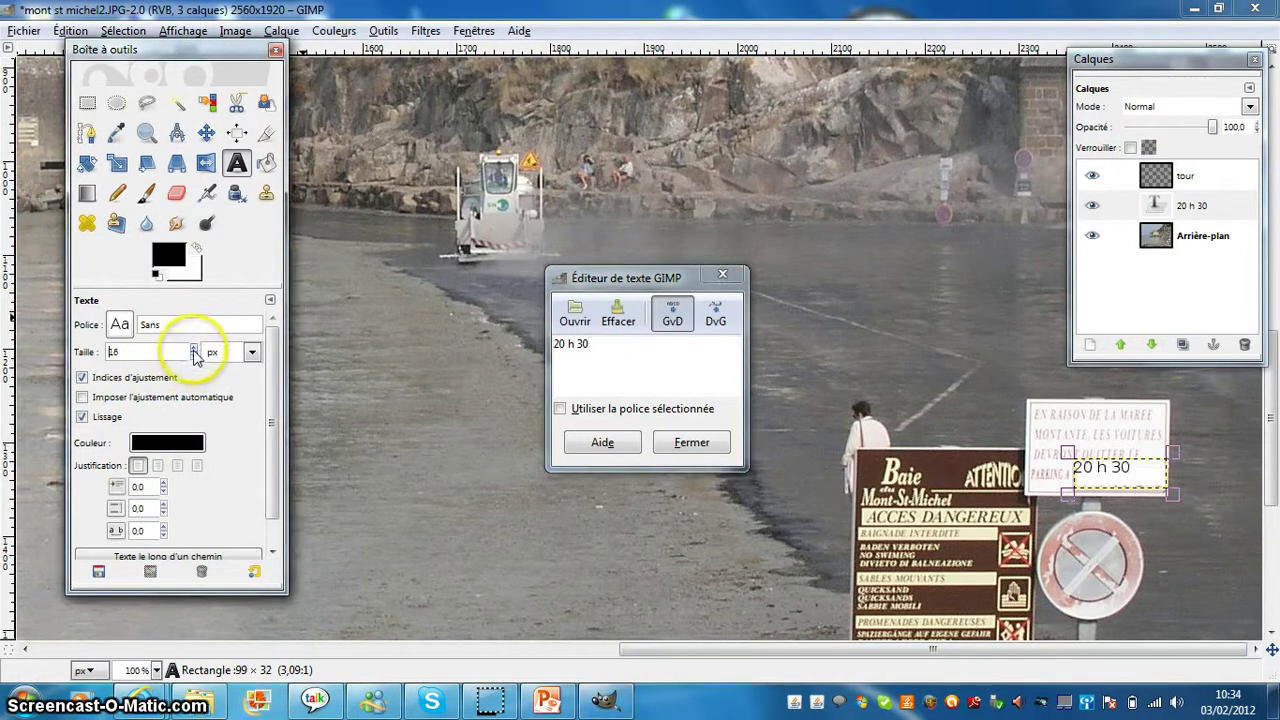
{"action": "left_click", "coordinate": [194, 348]}
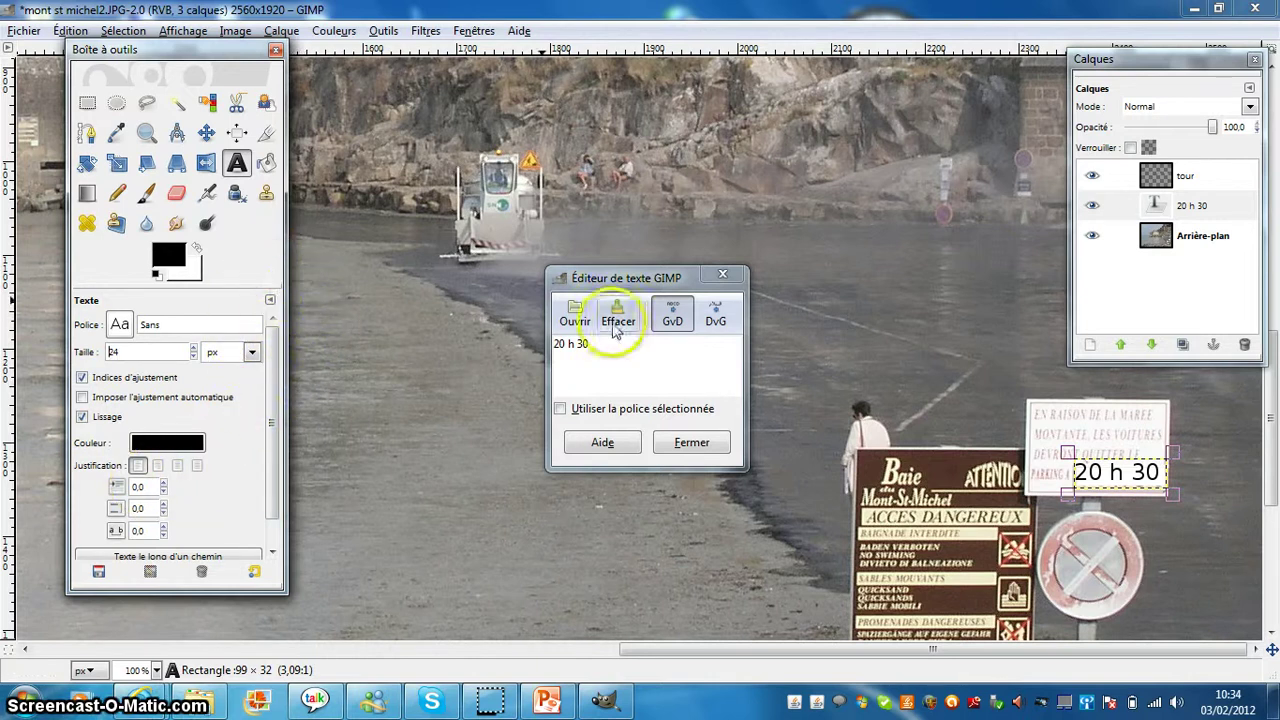
{"action": "left_click", "coordinate": [690, 446]}
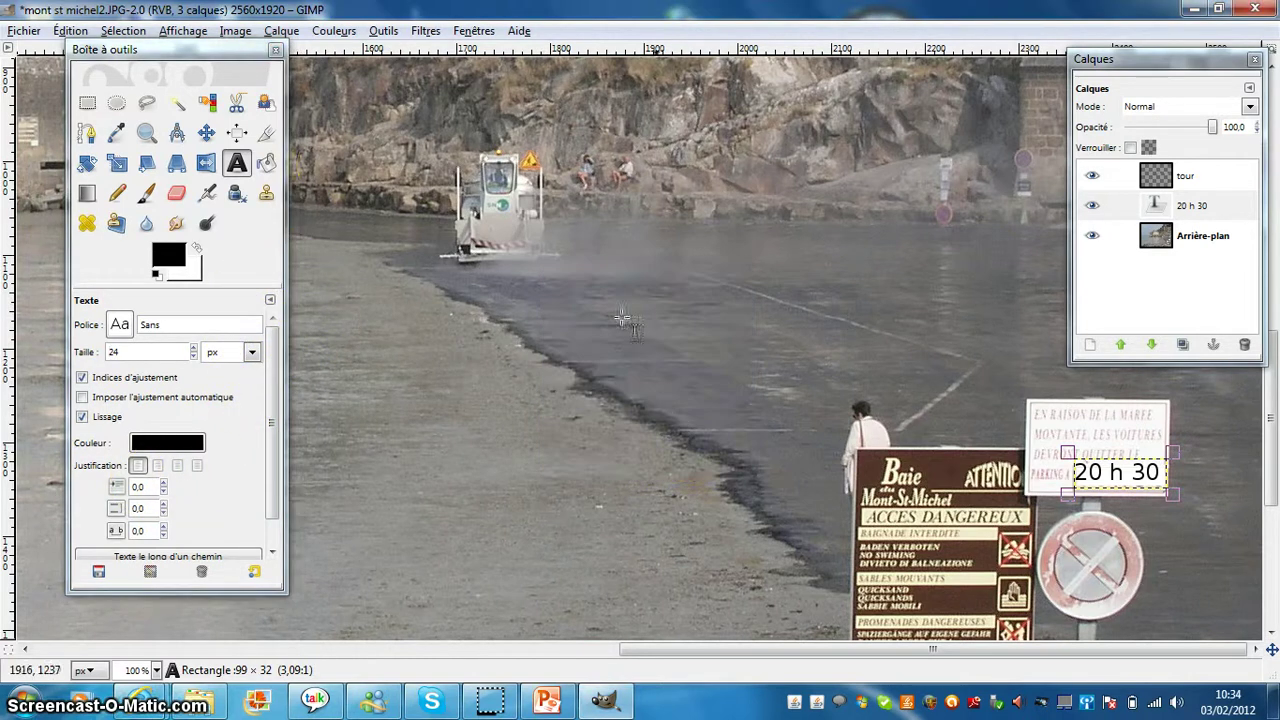
{"action": "left_click", "coordinate": [88, 104]}
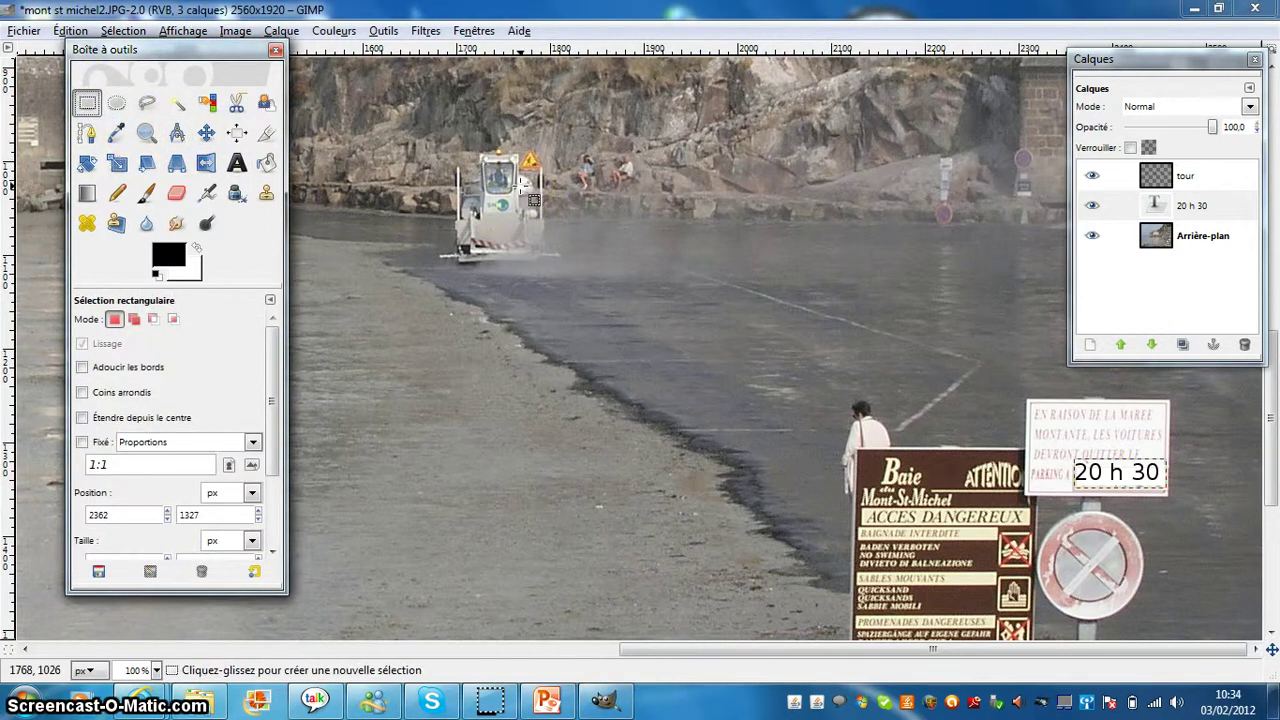
Zoom out, then zoom to 100% and 200% on the wall signs beside the archway.
{"action": "left_click", "coordinate": [370, 302]}
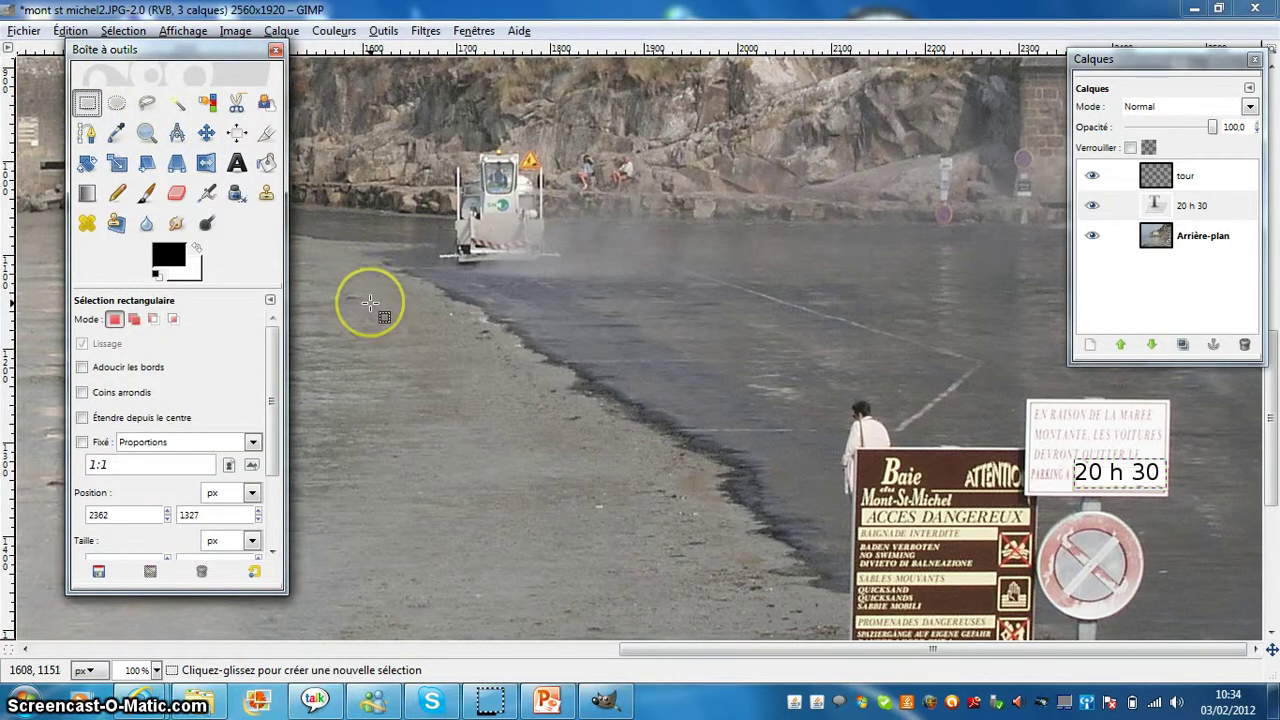
{"action": "key", "text": "Tab"}
{"action": "key", "text": "minus"}
{"action": "key", "text": "minus"}
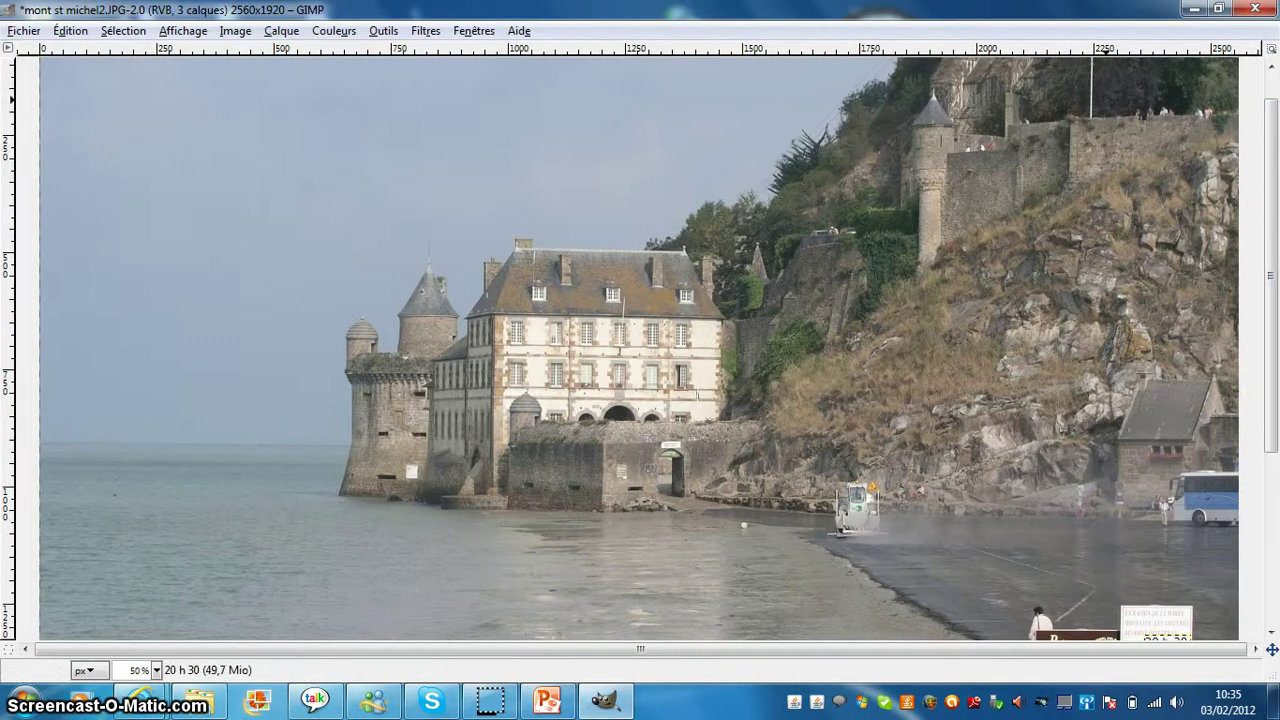
{"action": "key", "text": "Tab"}
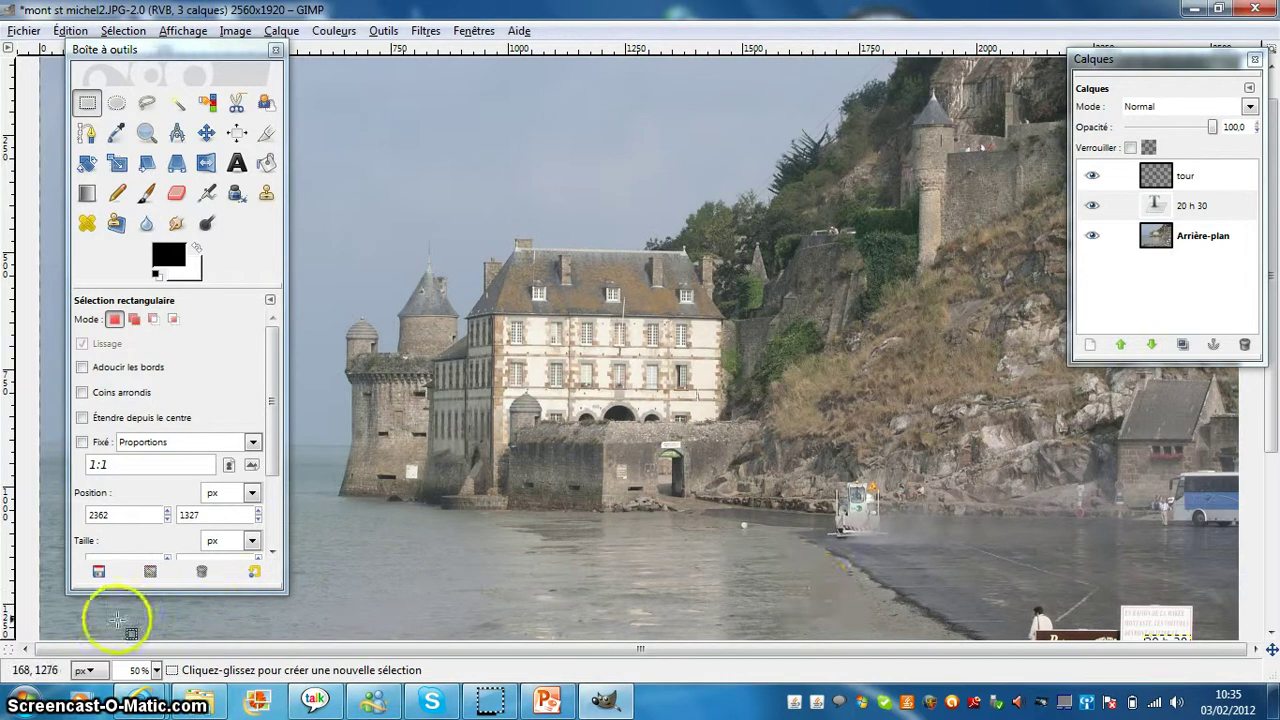
{"action": "left_click", "coordinate": [155, 672]}
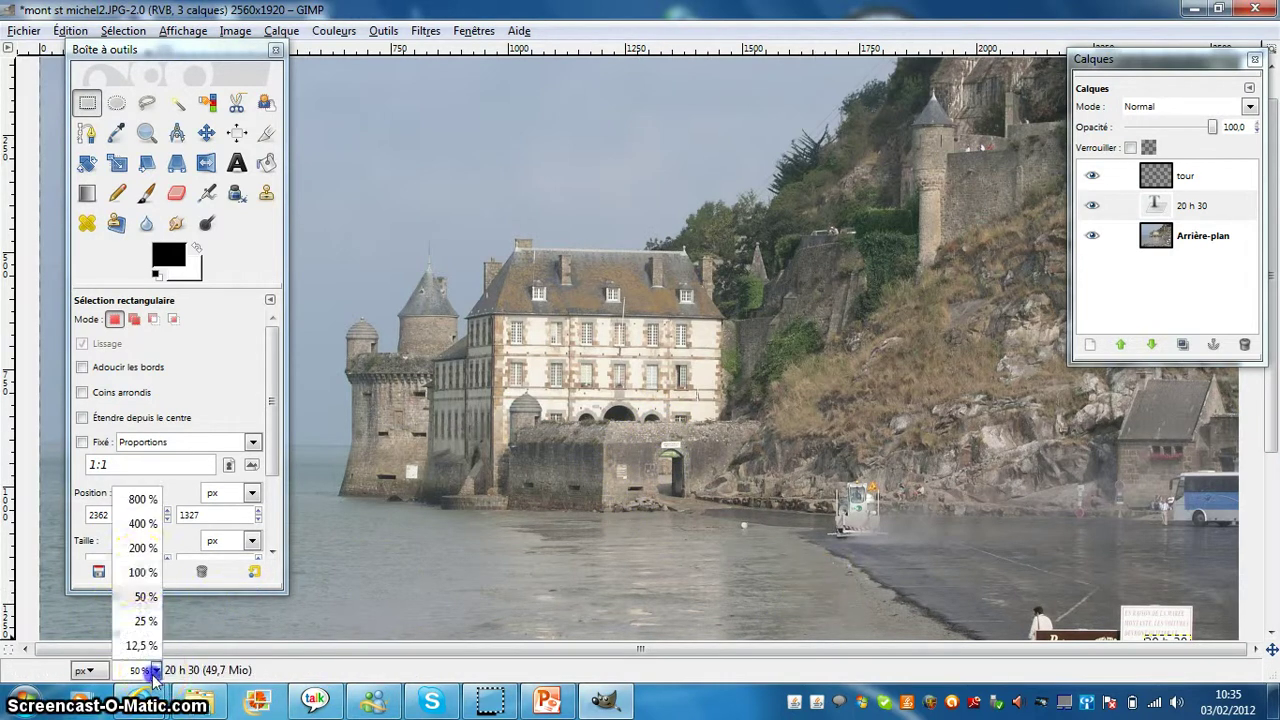
{"action": "left_click", "coordinate": [141, 576]}
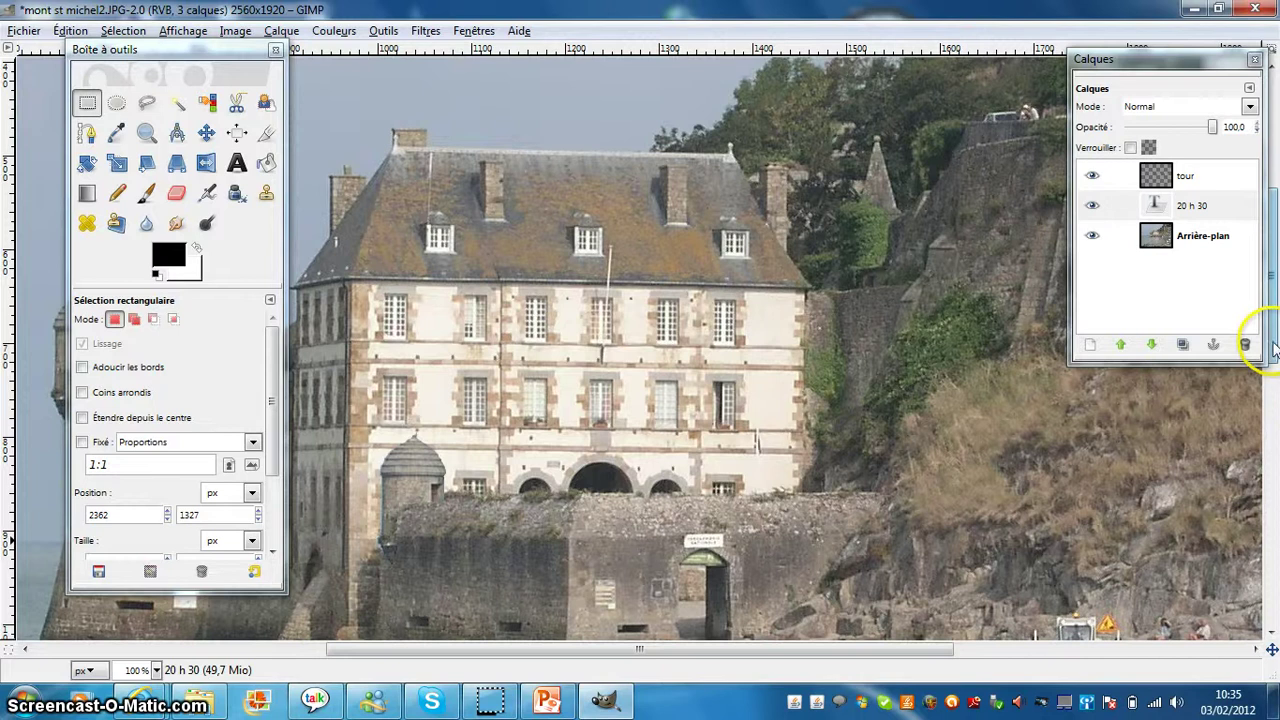
{"action": "scroll", "coordinate": [1274, 340], "scroll_direction": "down", "scroll_amount": 5}
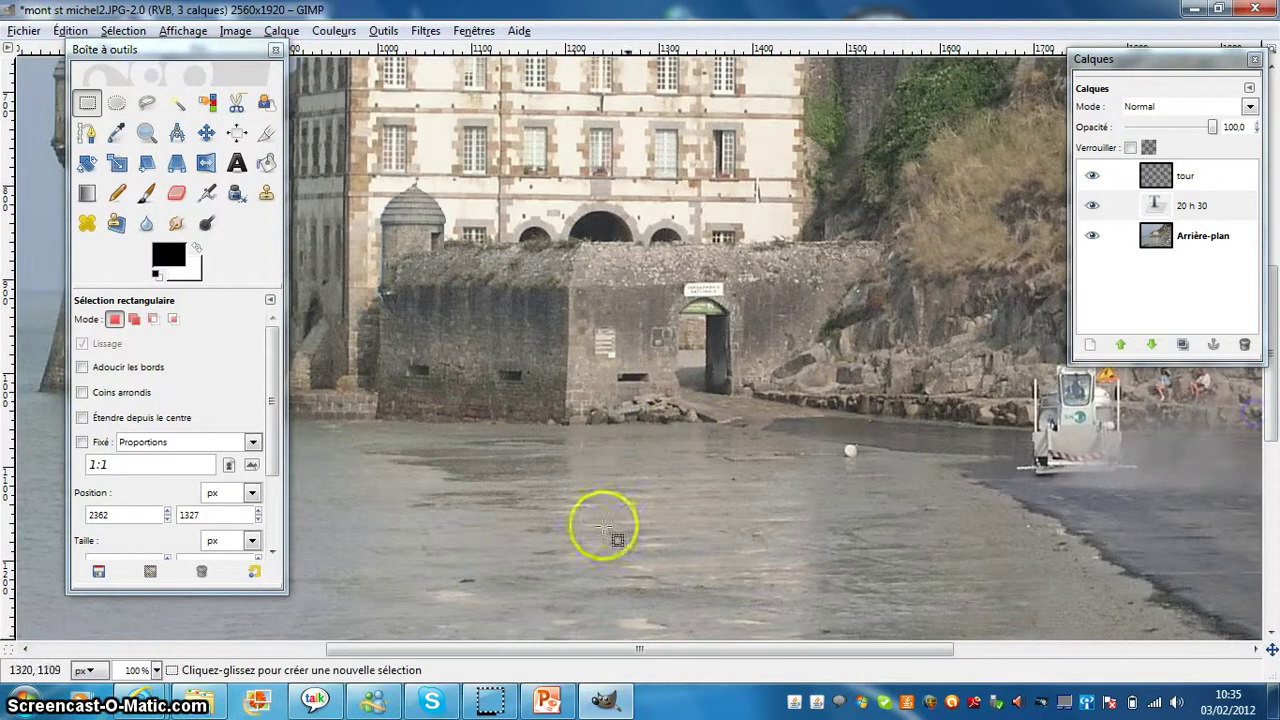
{"action": "left_click", "coordinate": [155, 670]}
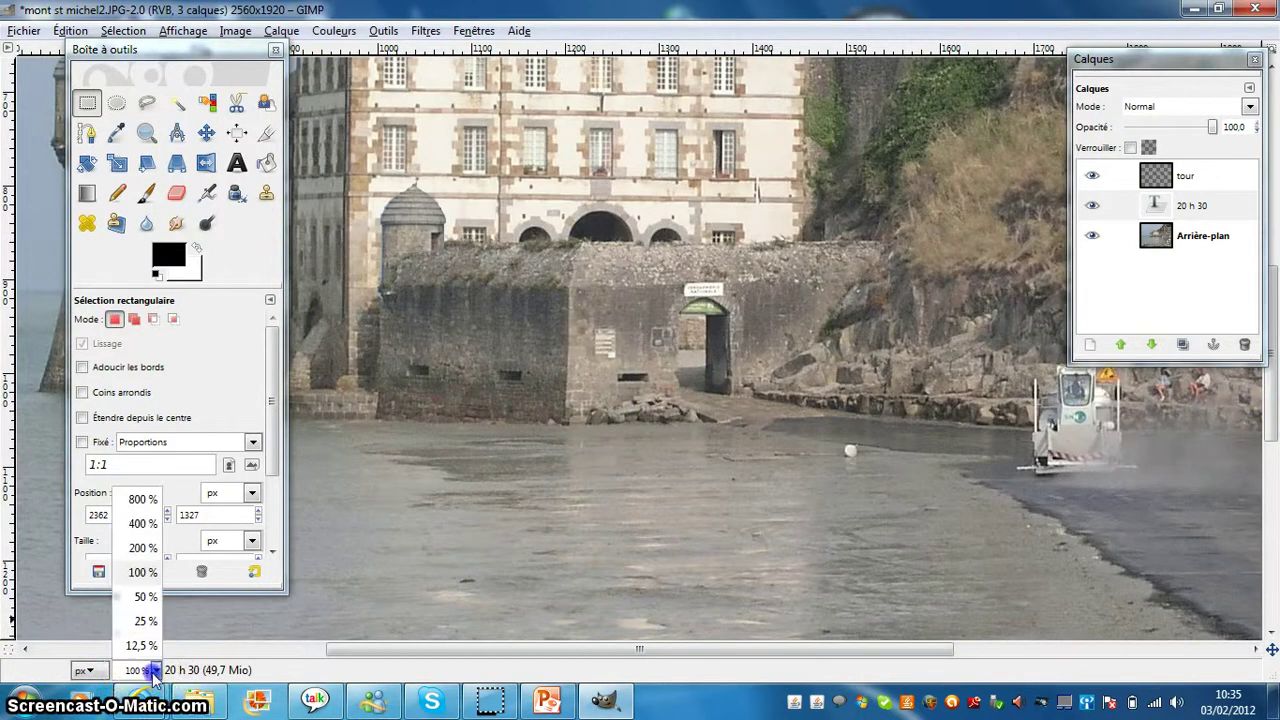
{"action": "left_click", "coordinate": [152, 550]}
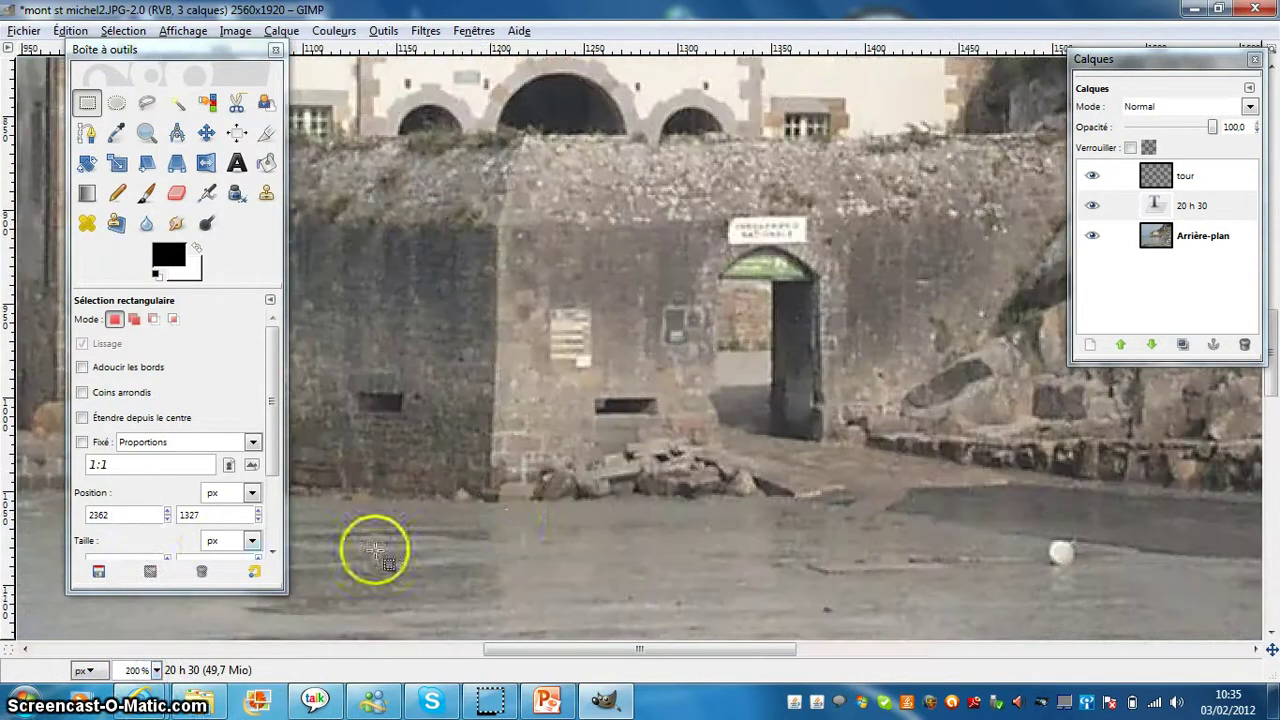
Switch to the Clone tool and set its brush scale (Échelle) to 0.60.
{"action": "left_click", "coordinate": [268, 196]}
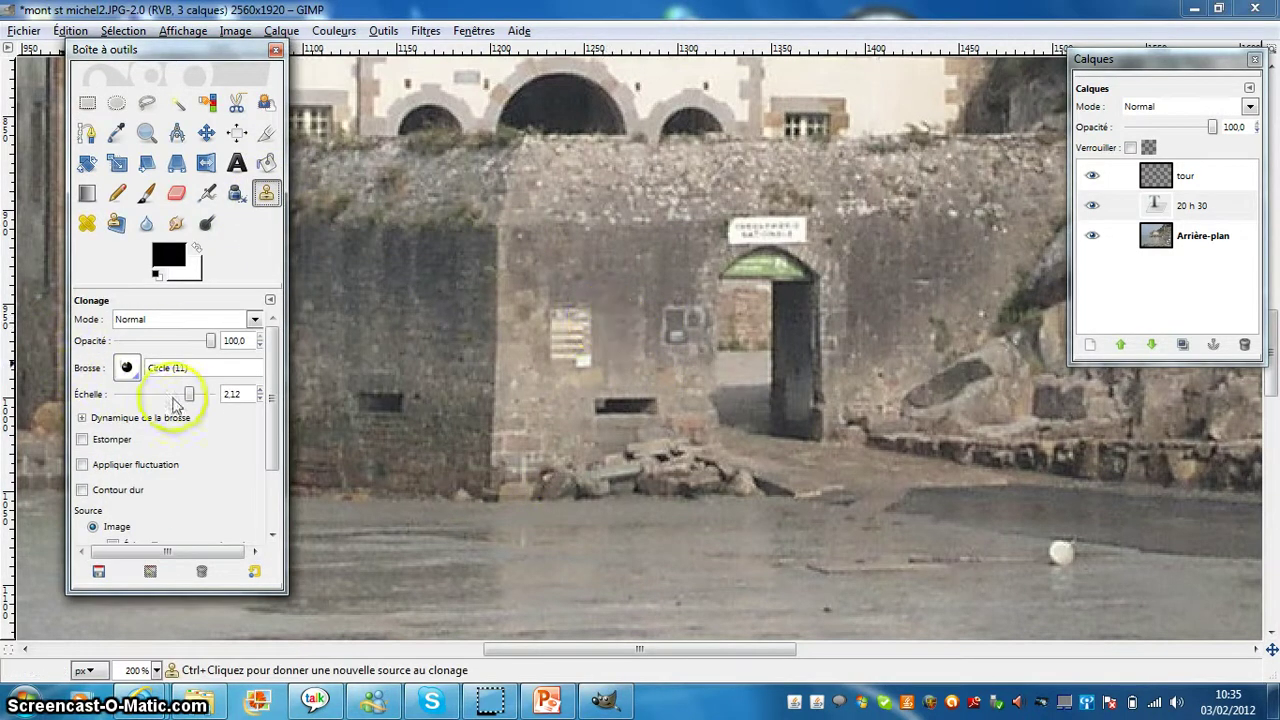
{"action": "left_click_drag", "start_coordinate": [186, 394], "coordinate": [159, 397]}
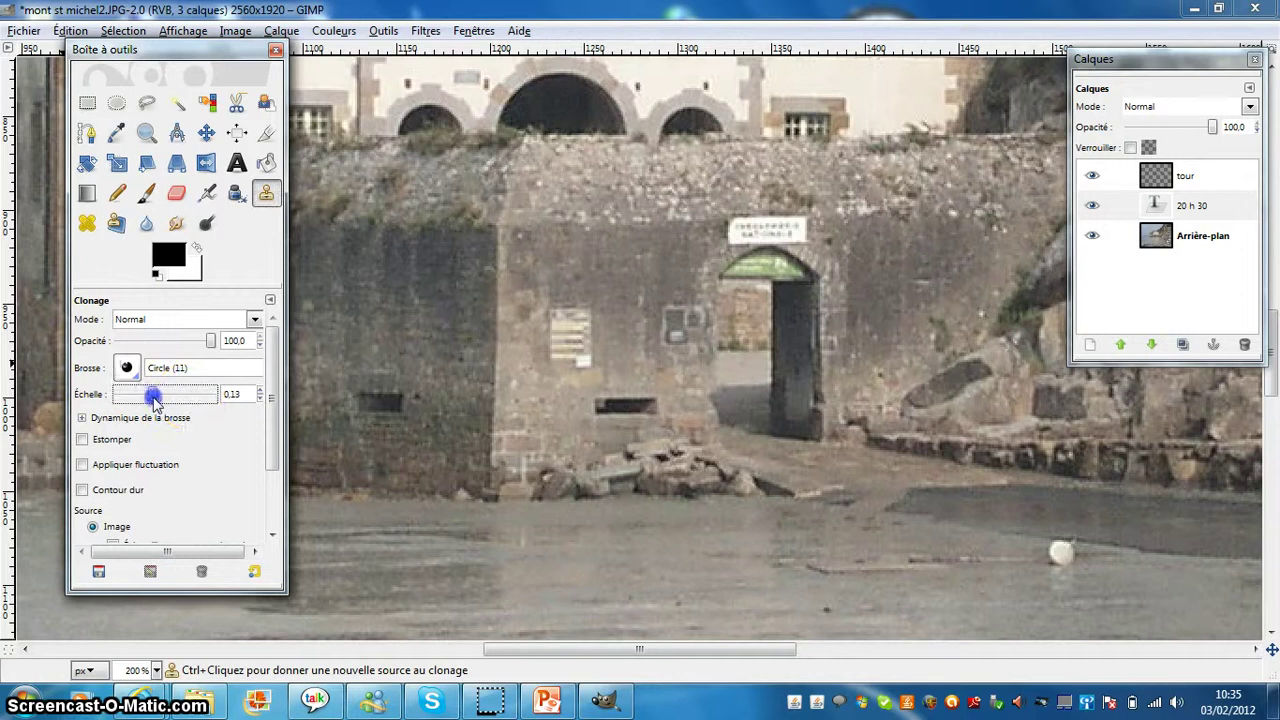
{"action": "left_click", "coordinate": [629, 327], "text": "ctrl"}
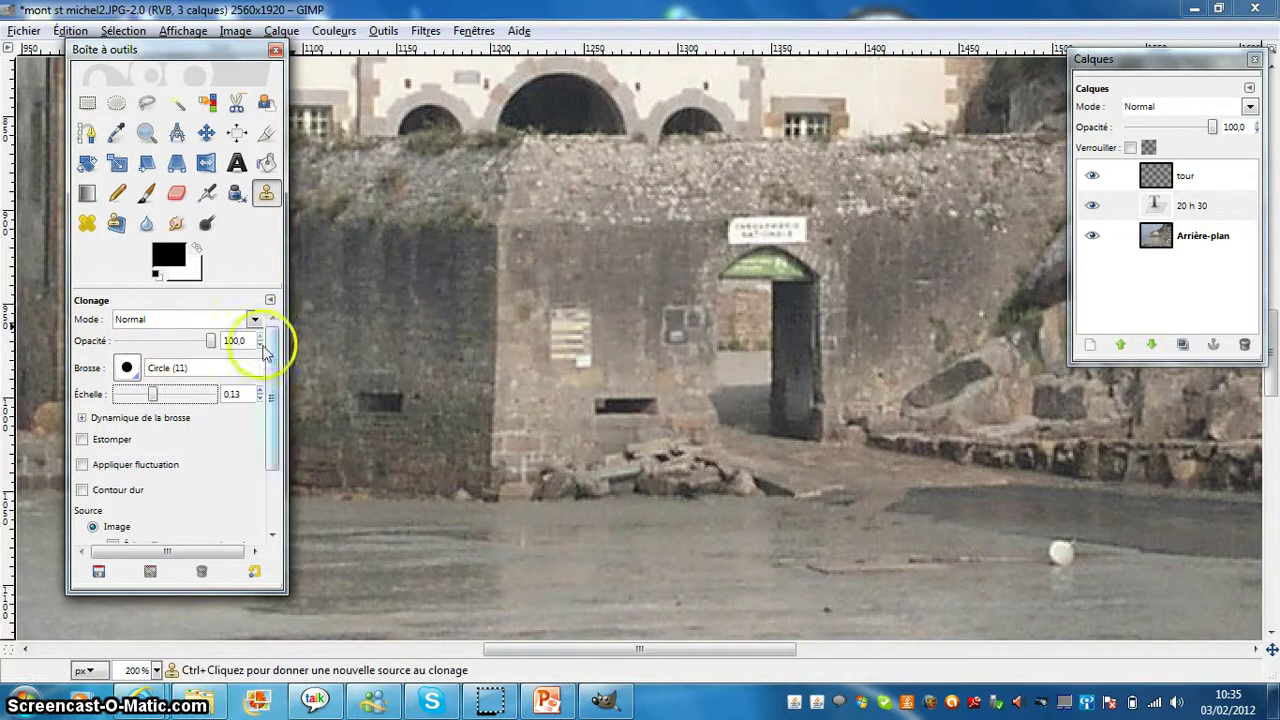
{"action": "left_click_drag", "start_coordinate": [155, 400], "coordinate": [330, 375]}
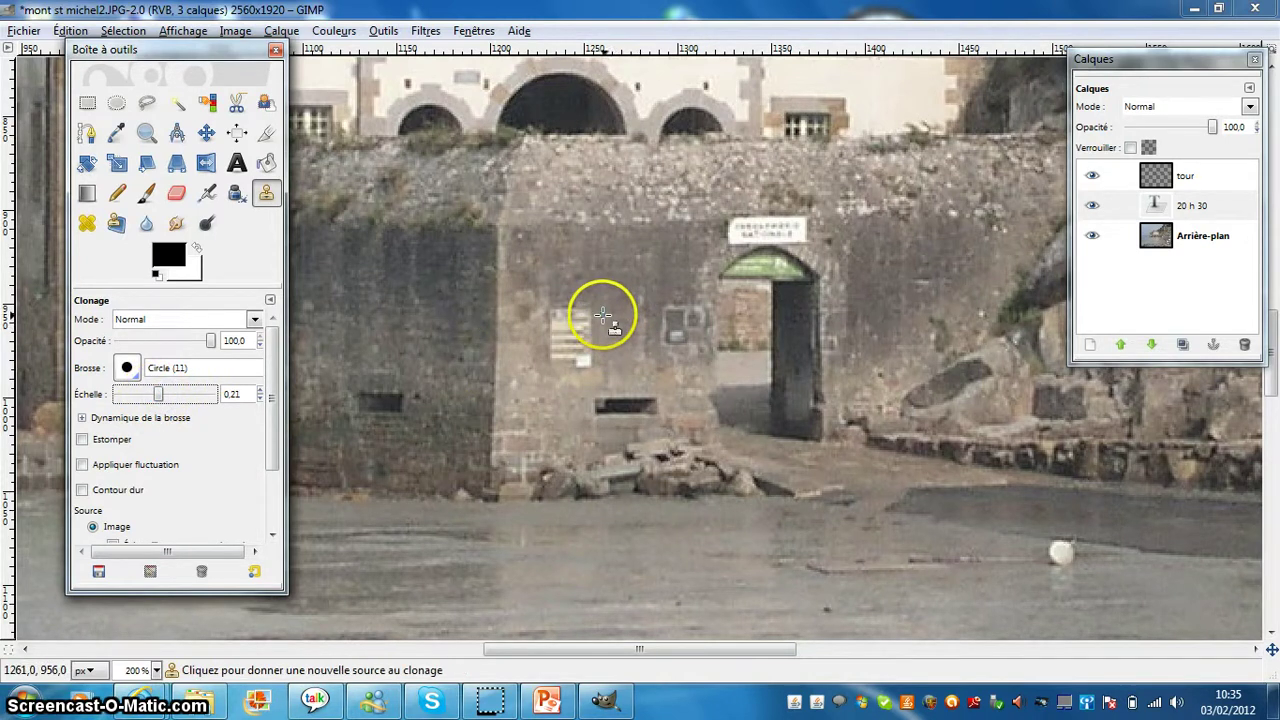
{"action": "left_click", "coordinate": [166, 397]}
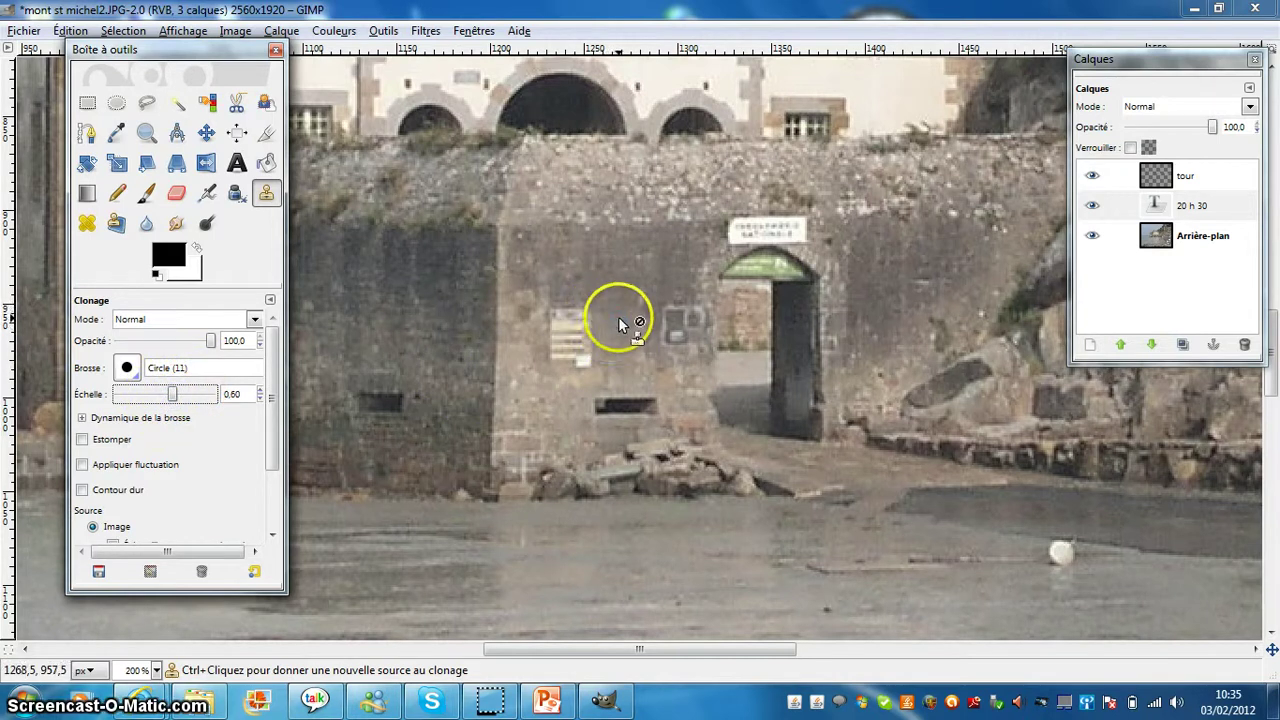
{"action": "key", "text": "ctrl"}
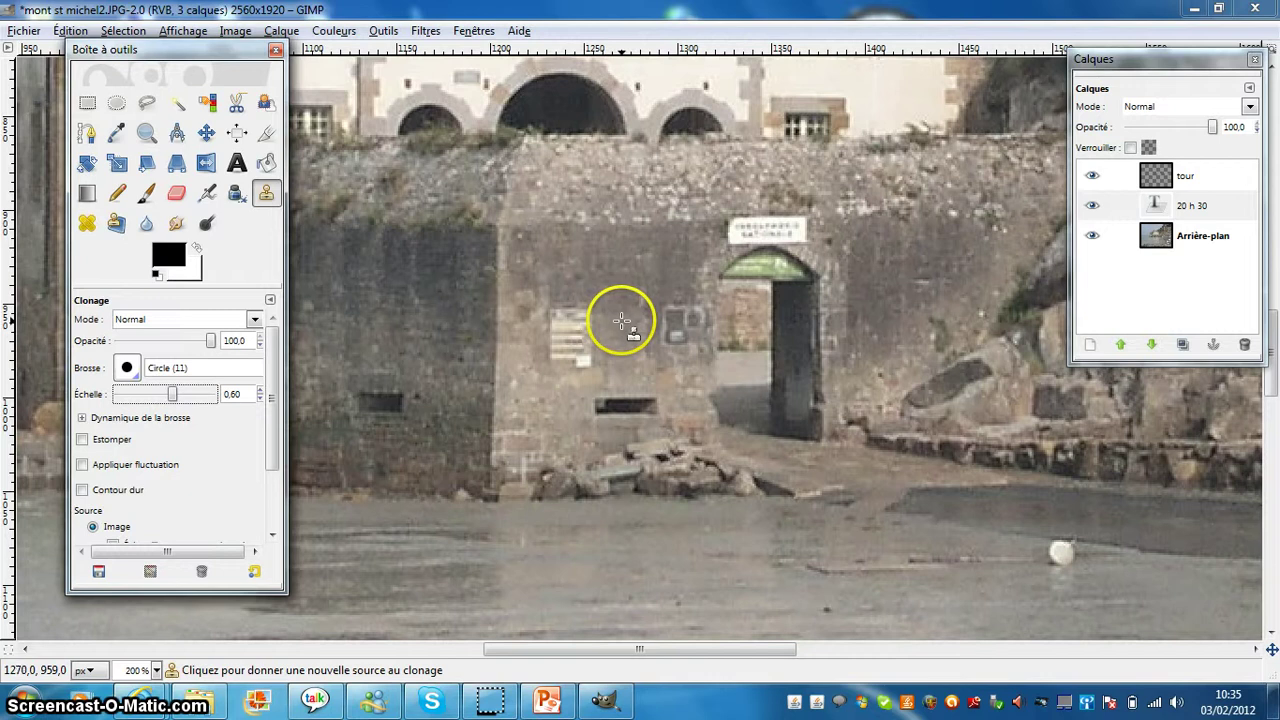
Clone plain wall stone over the small white plaque left of the archway on the Arrière-plan layer.
{"action": "left_click", "coordinate": [622, 321], "text": "ctrl"}
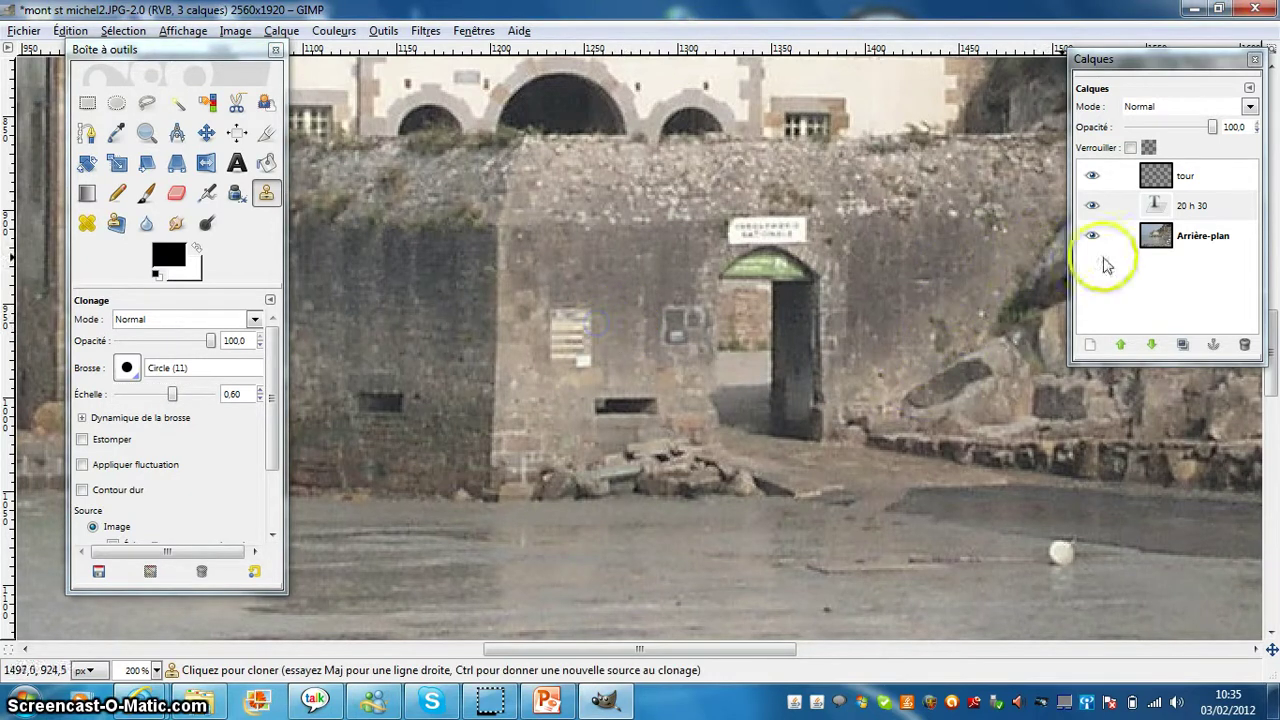
{"action": "left_click", "coordinate": [1170, 257]}
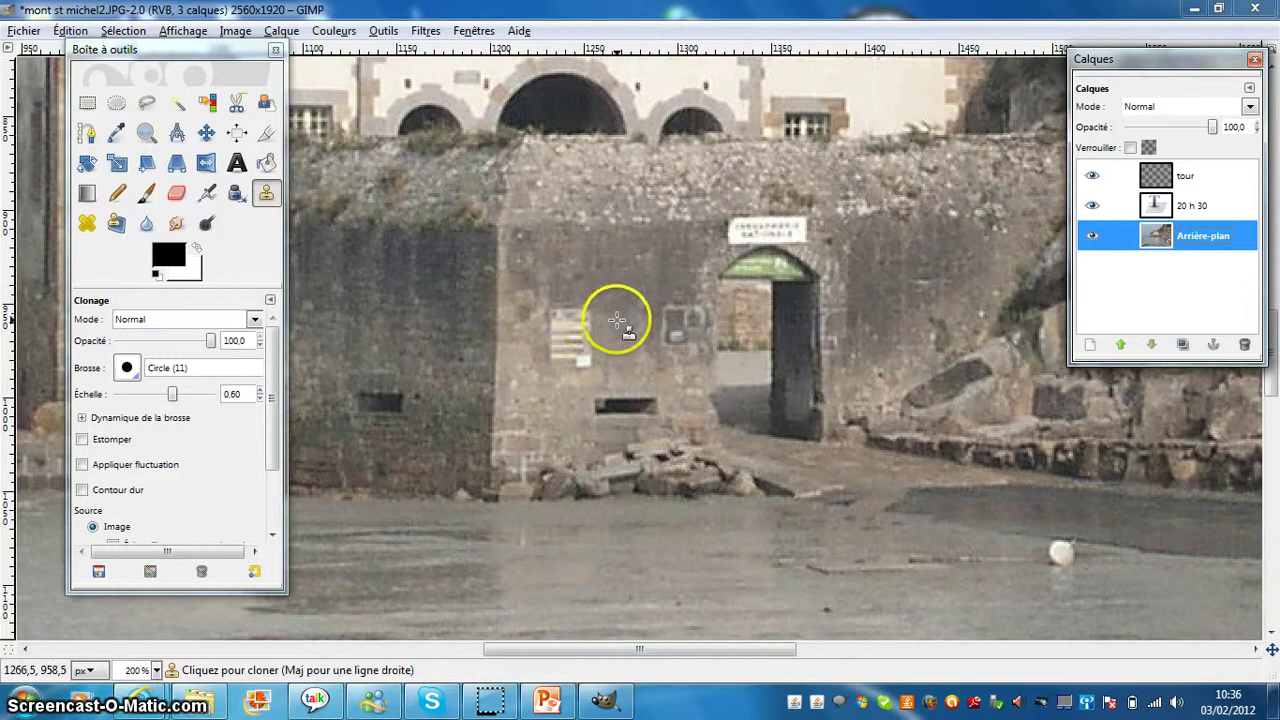
{"action": "left_click", "coordinate": [610, 318]}
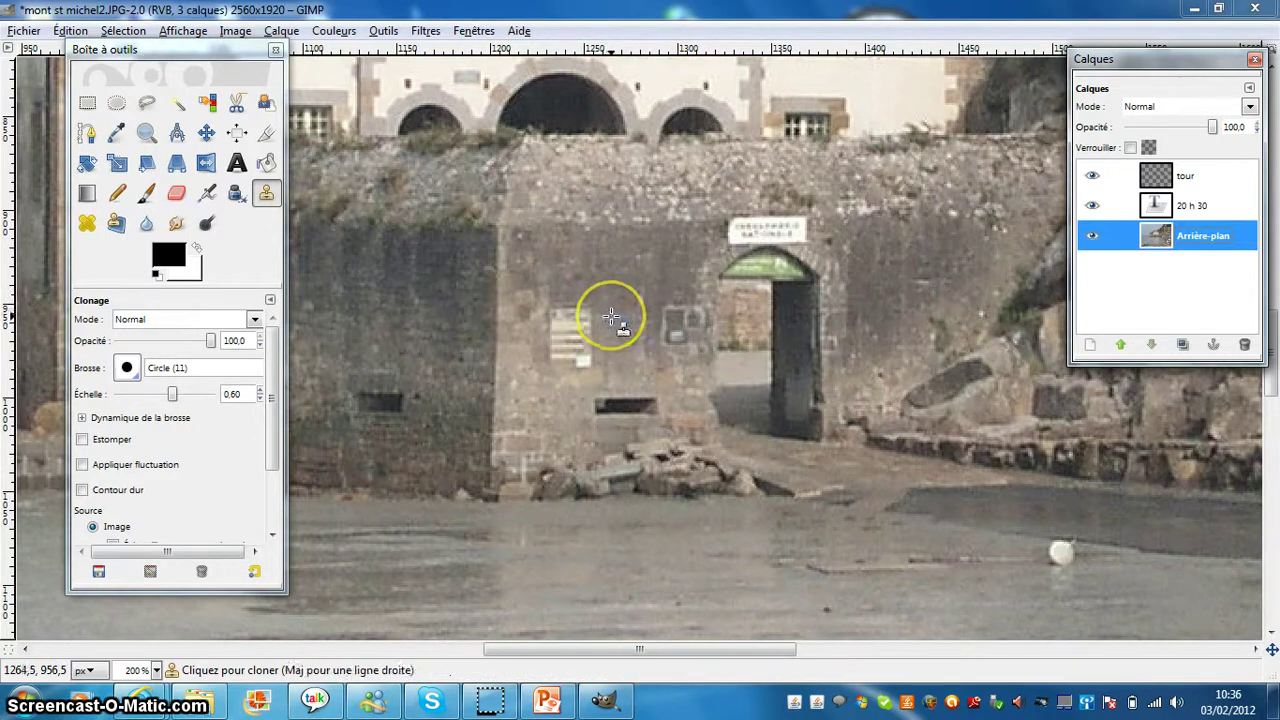
{"action": "left_click", "coordinate": [610, 318]}
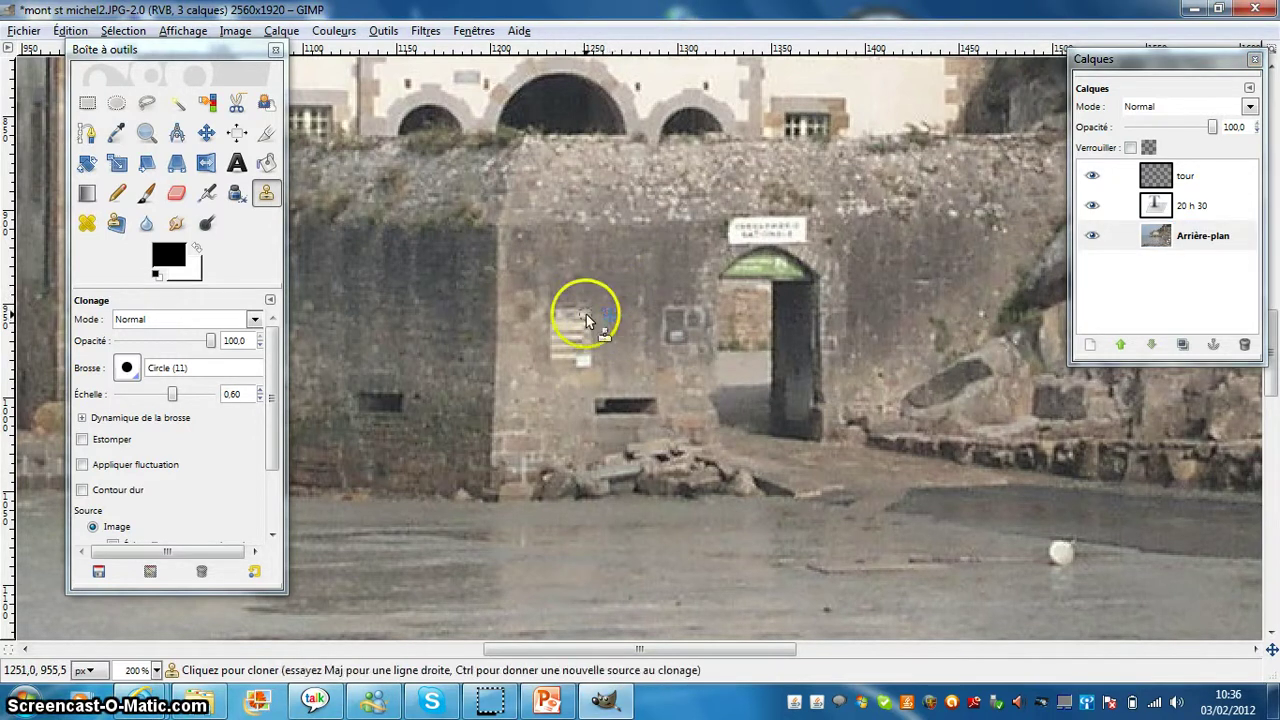
{"action": "left_click_drag", "start_coordinate": [588, 320], "coordinate": [573, 320]}
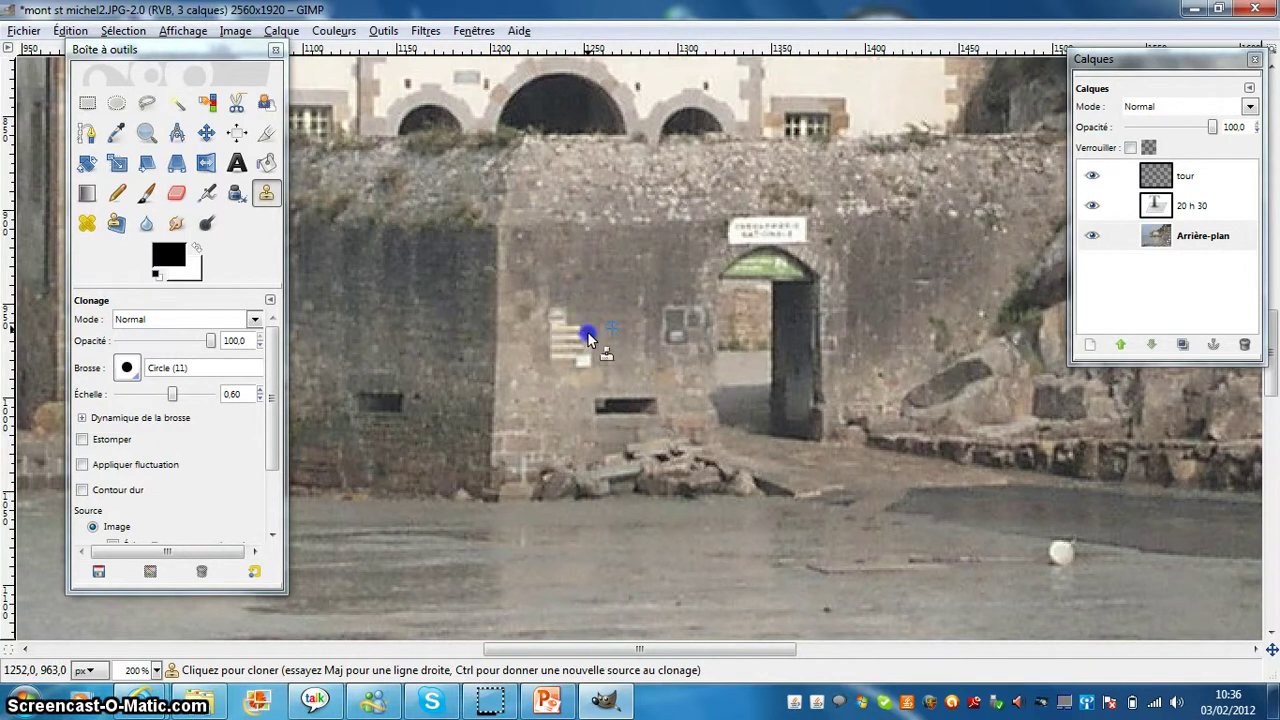
{"action": "left_click_drag", "start_coordinate": [585, 368], "coordinate": [578, 333]}
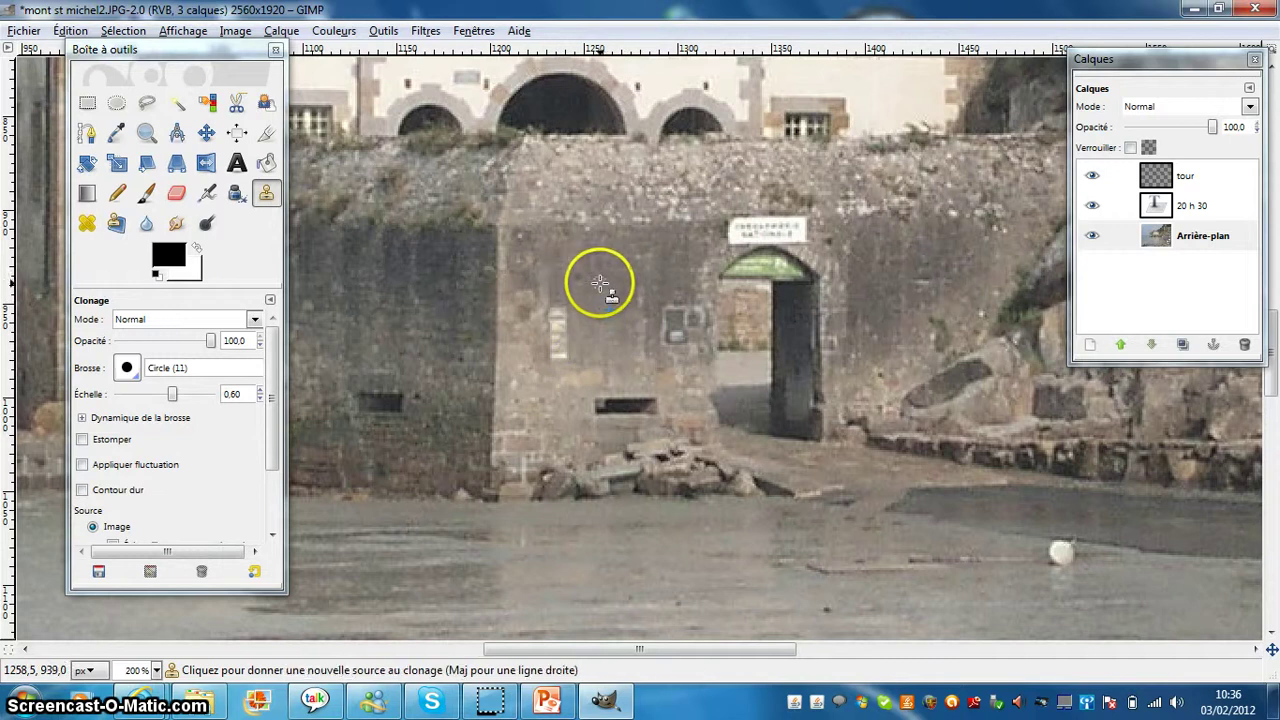
{"action": "left_click", "coordinate": [601, 289], "text": "ctrl"}
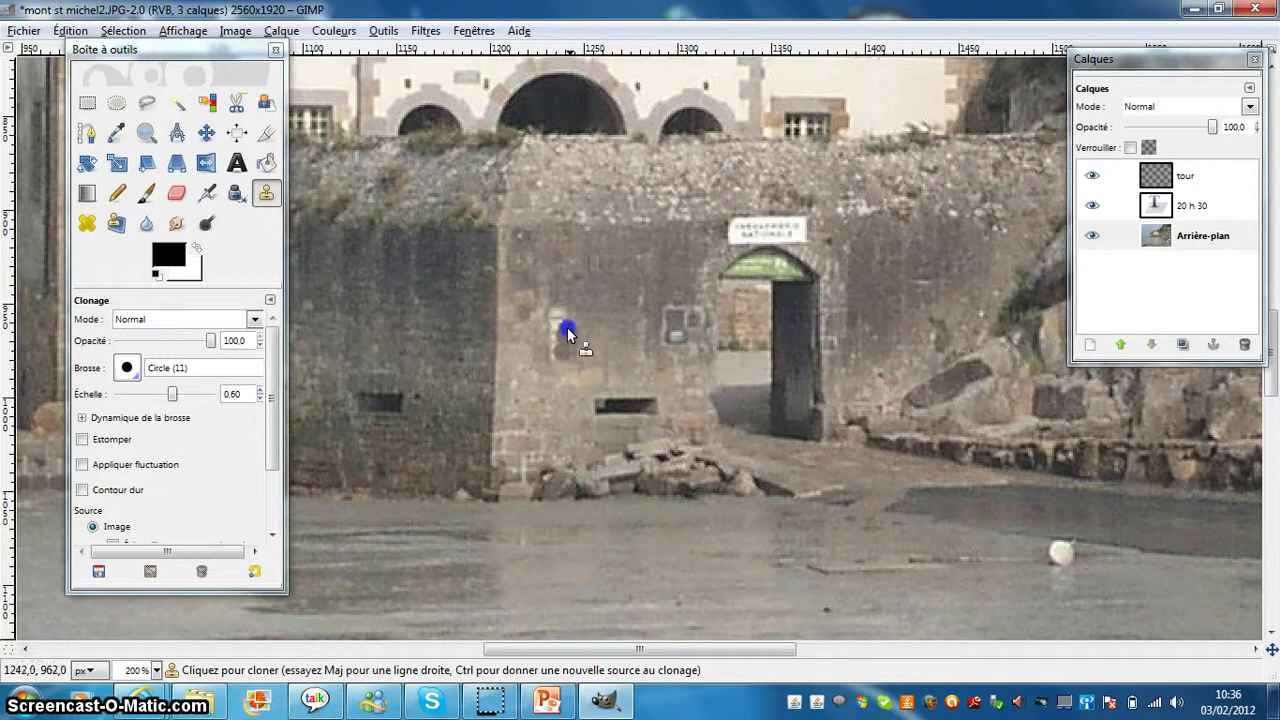
{"action": "left_click_drag", "start_coordinate": [552, 313], "coordinate": [556, 335]}
{"action": "mouse_move", "coordinate": [540, 324]}
{"action": "left_mouse_down"}
{"action": "mouse_move", "coordinate": [545, 306]}
{"action": "mouse_move", "coordinate": [545, 358]}
{"action": "mouse_move", "coordinate": [573, 364]}
{"action": "left_mouse_up"}
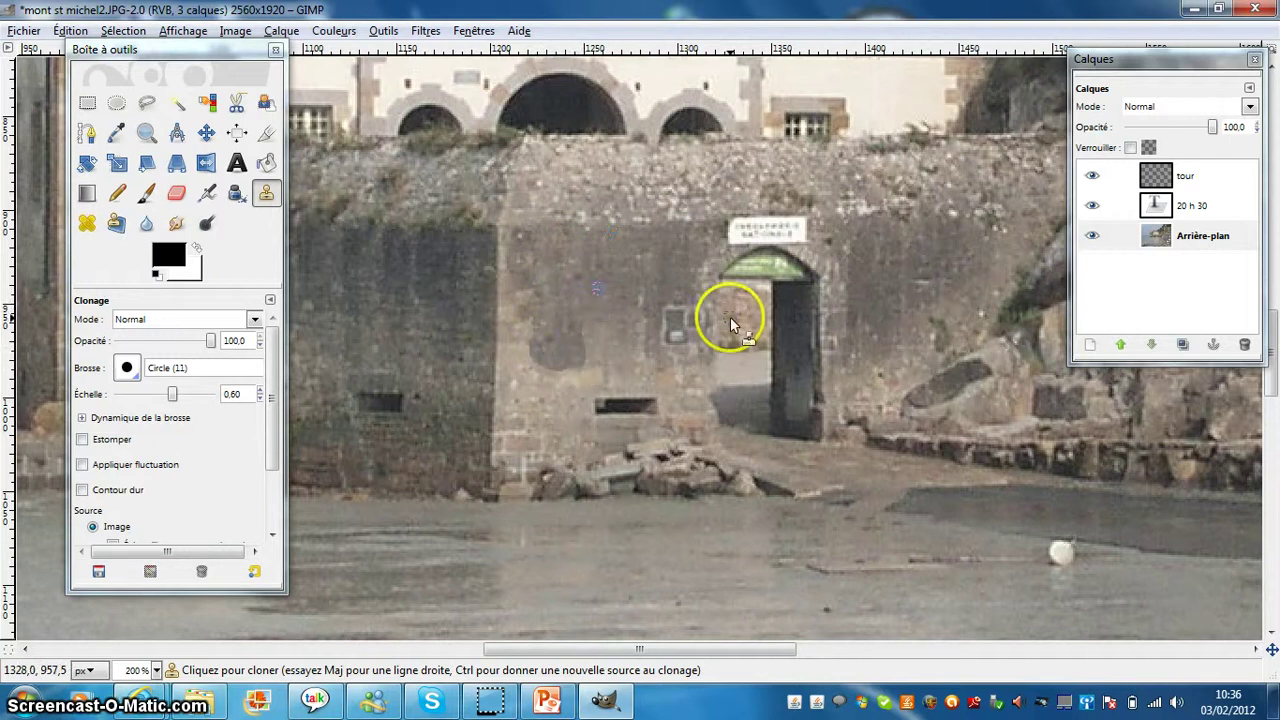
Lower the clone scale slightly and clone stone over the wall patch beside the doorway.
{"action": "left_click", "coordinate": [176, 397]}
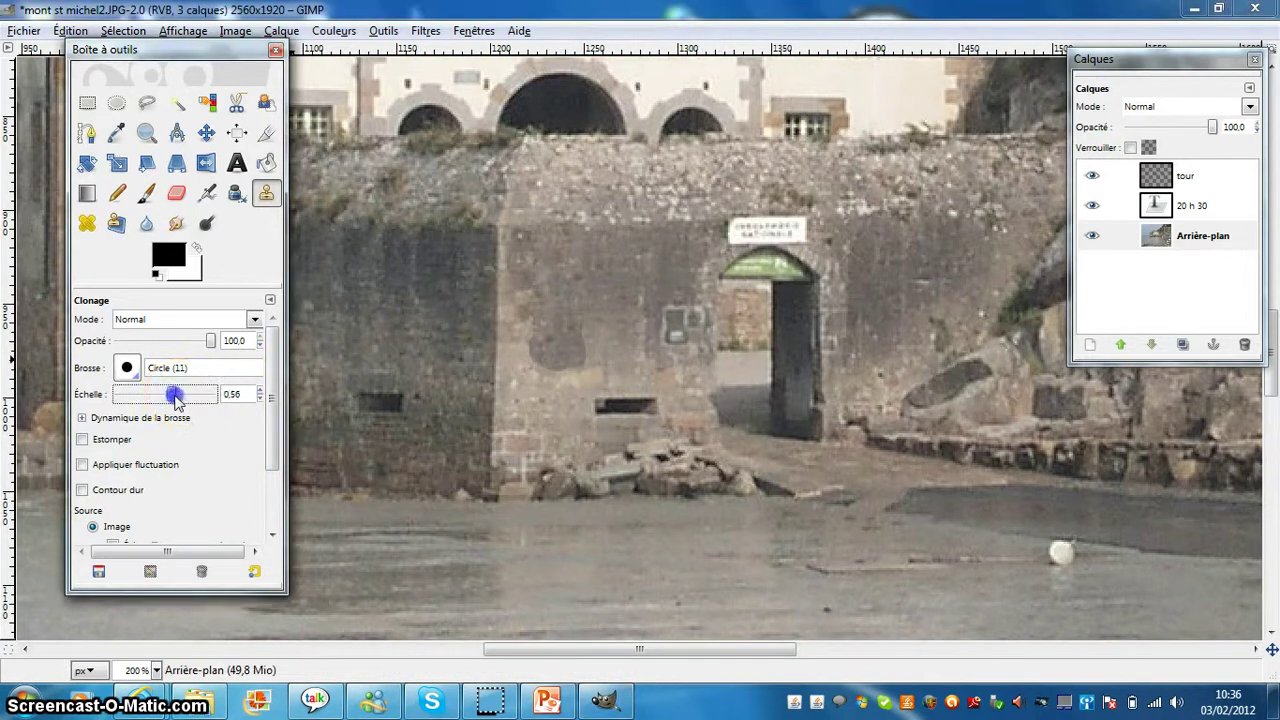
{"action": "left_click", "coordinate": [613, 355], "text": "ctrl"}
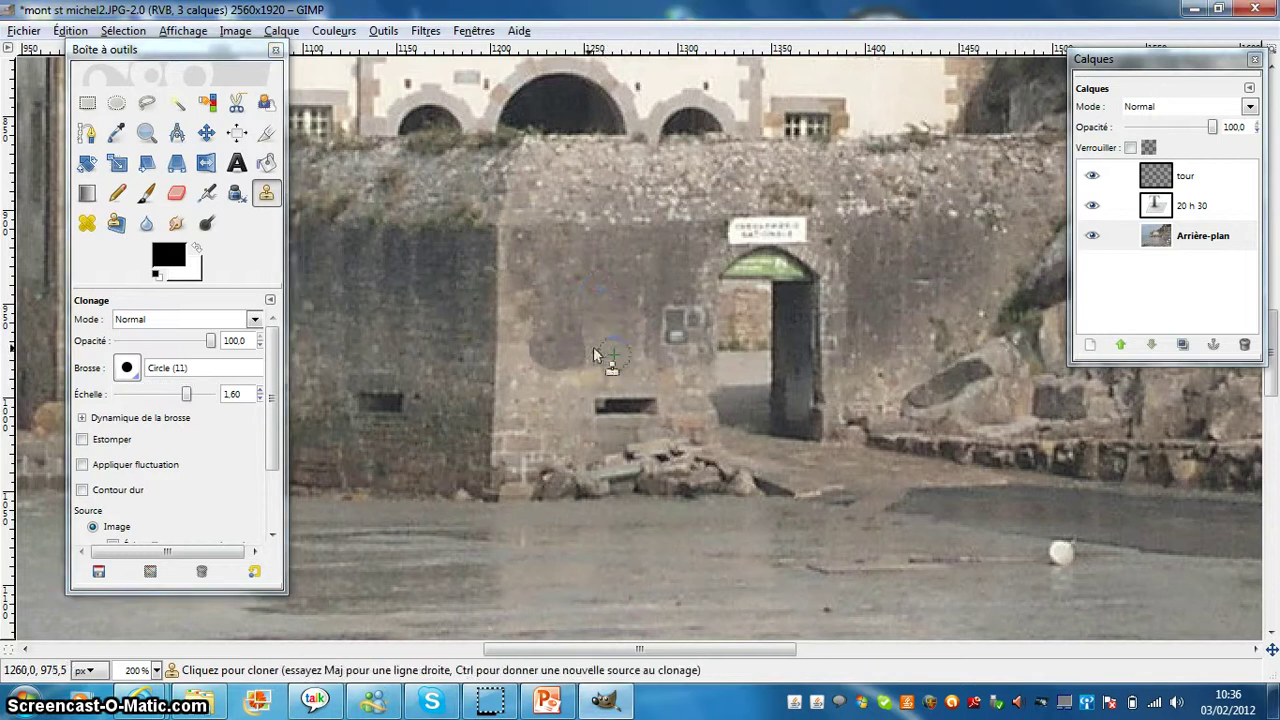
{"action": "left_click_drag", "start_coordinate": [545, 358], "coordinate": [542, 362]}
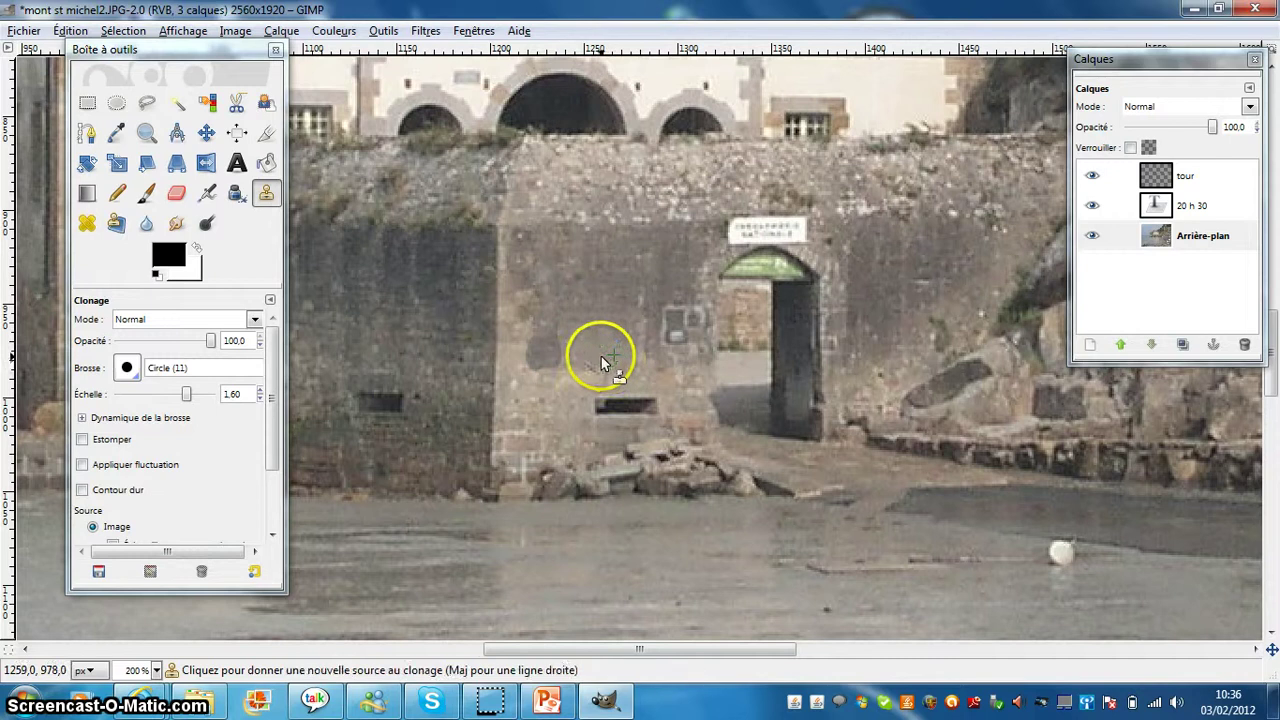
{"action": "left_click", "coordinate": [600, 355], "text": "ctrl"}
{"action": "left_click", "coordinate": [563, 362]}
{"action": "mouse_move", "coordinate": [563, 362]}
{"action": "left_mouse_down"}
{"action": "mouse_move", "coordinate": [529, 349]}
{"action": "mouse_move", "coordinate": [534, 367]}
{"action": "left_mouse_up"}
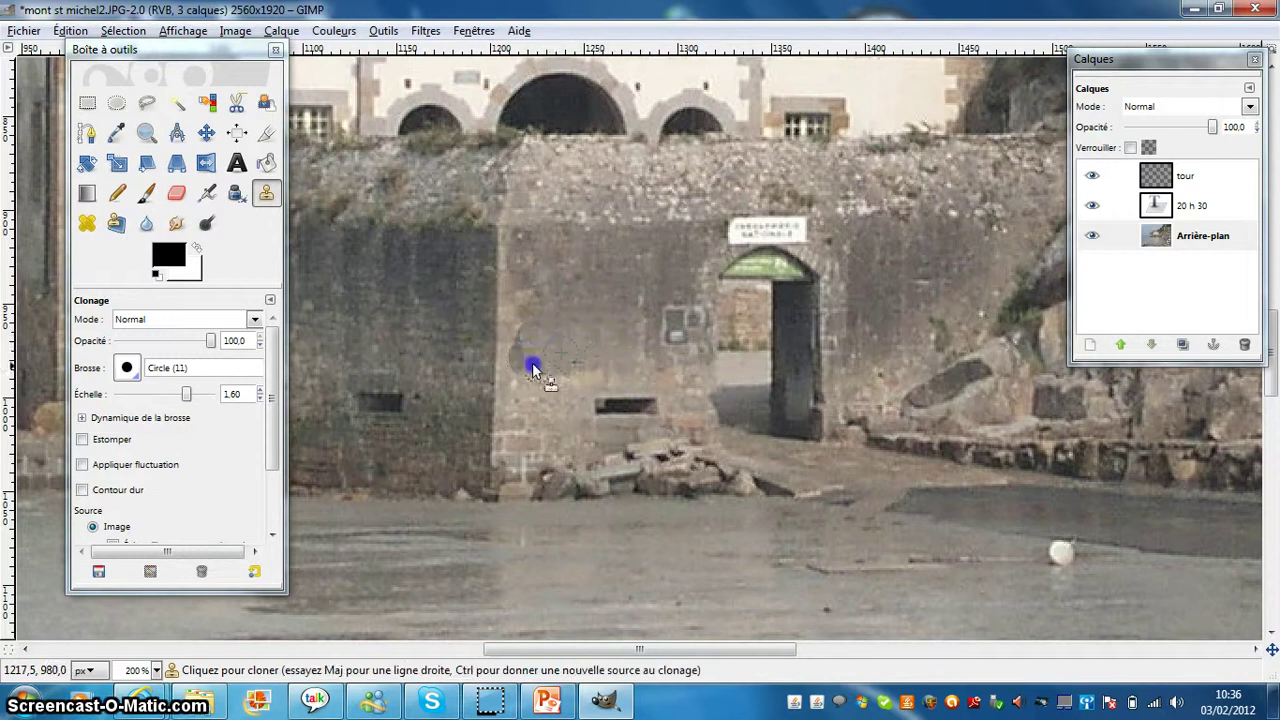
Resample wall stone and paint over the remaining marks on the wall.
{"action": "left_click", "coordinate": [688, 330]}
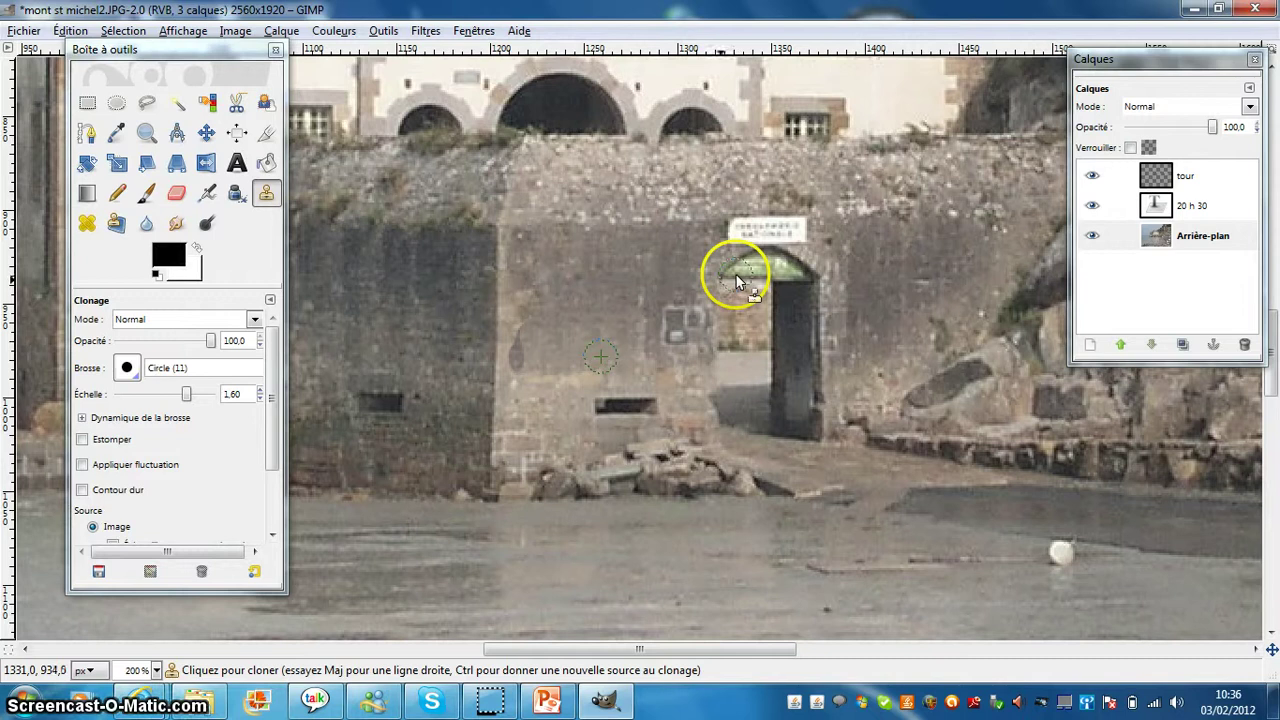
{"action": "left_click", "coordinate": [597, 287], "text": "ctrl"}
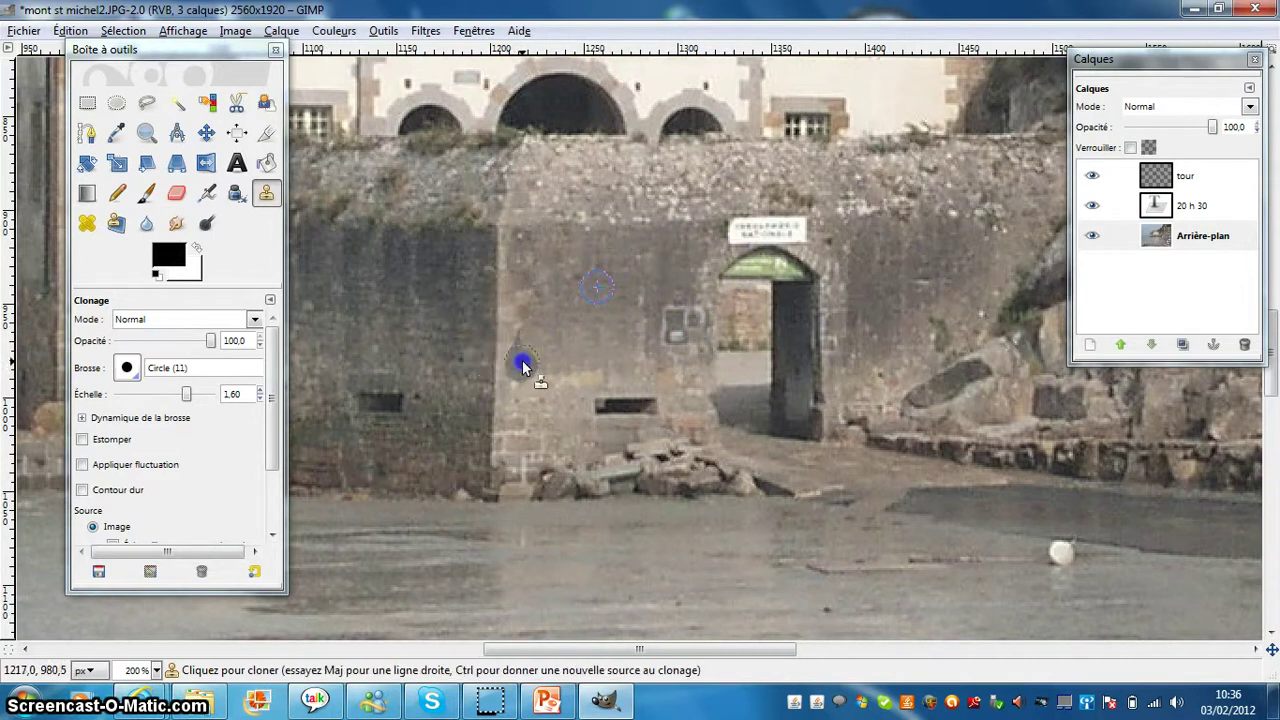
{"action": "mouse_move", "coordinate": [521, 372]}
{"action": "left_mouse_down"}
{"action": "mouse_move", "coordinate": [560, 385]}
{"action": "mouse_move", "coordinate": [542, 397]}
{"action": "left_mouse_up"}
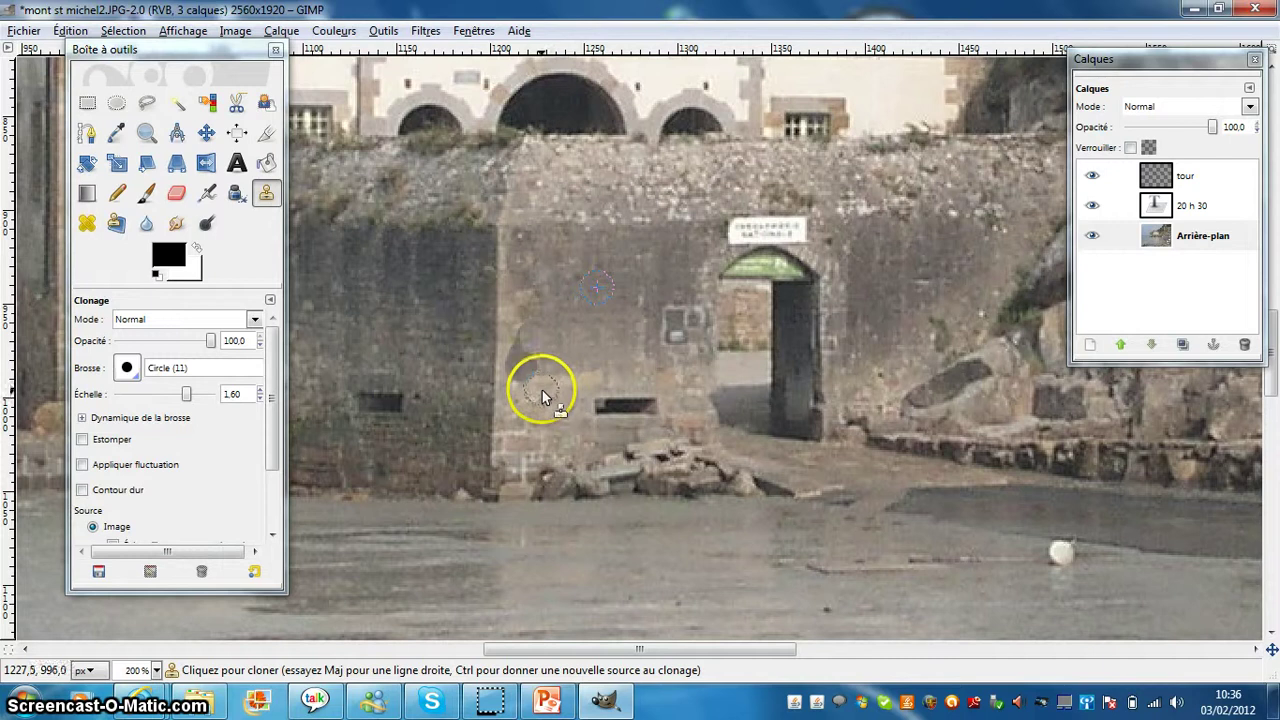
{"action": "key", "text": "ctrl"}
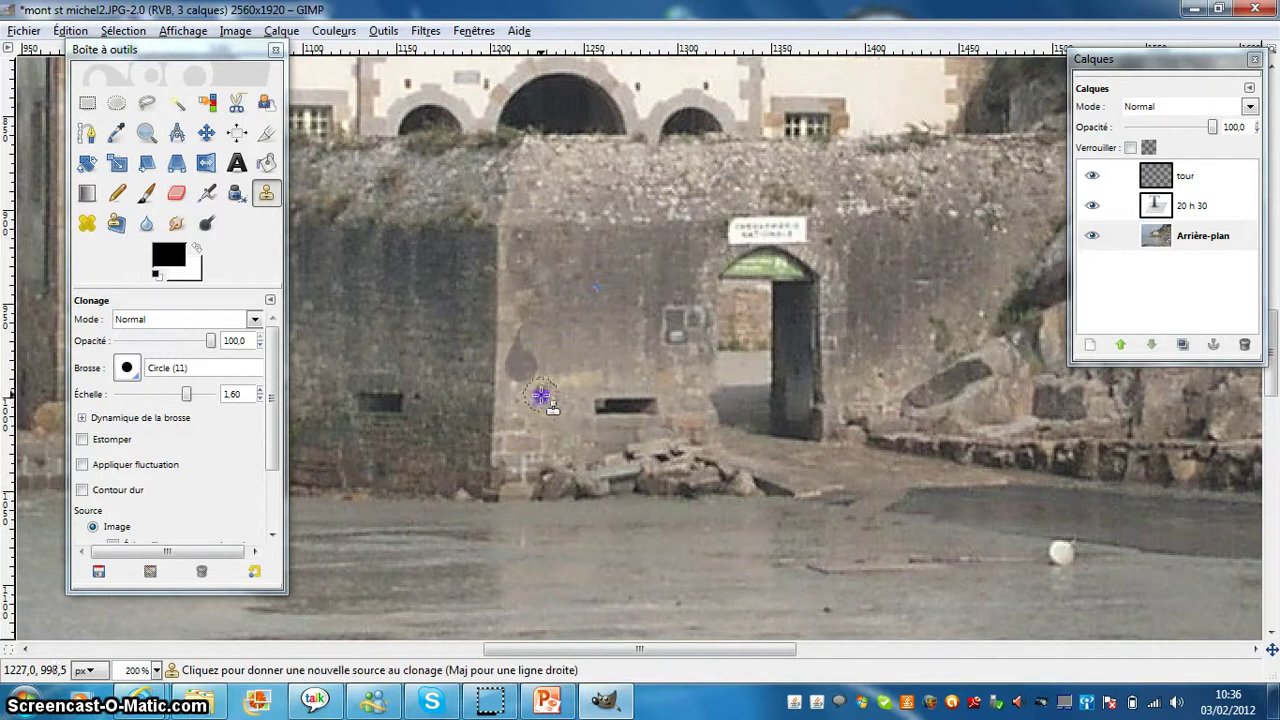
{"action": "left_click", "coordinate": [541, 397], "text": "ctrl"}
{"action": "left_click_drag", "start_coordinate": [526, 358], "coordinate": [512, 362]}
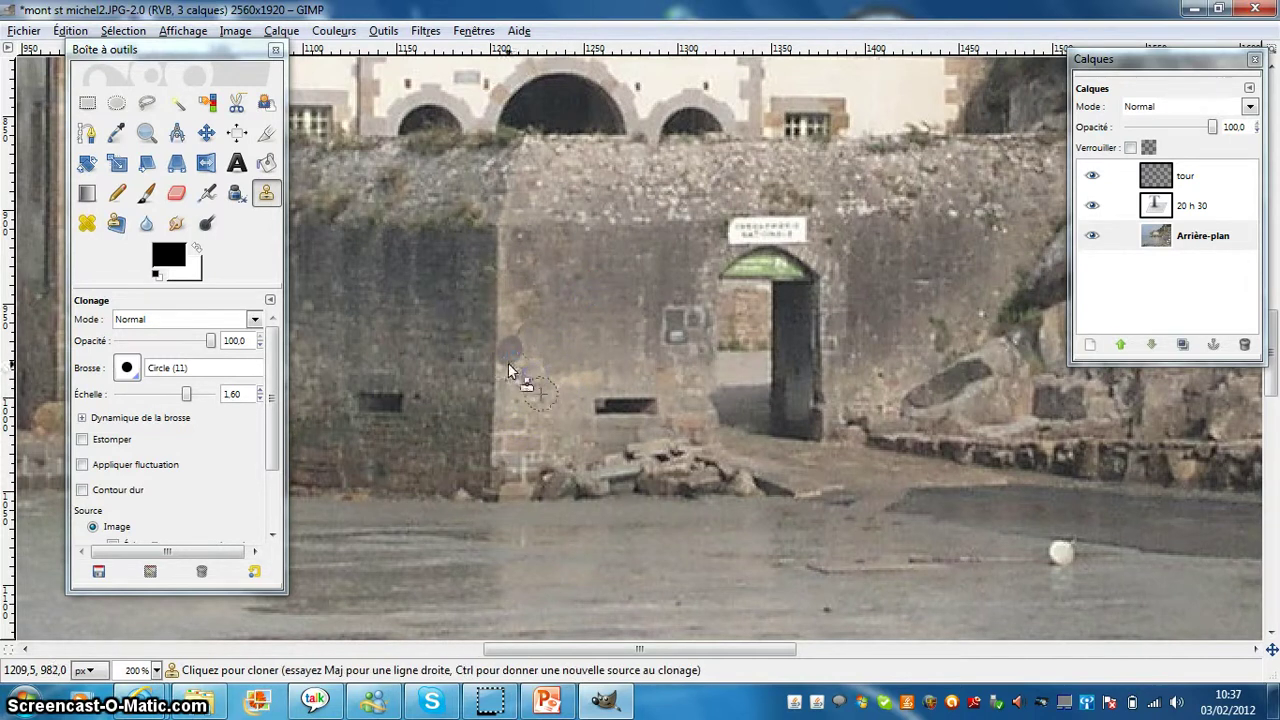
{"action": "left_click_drag", "start_coordinate": [771, 257], "coordinate": [857, 235]}
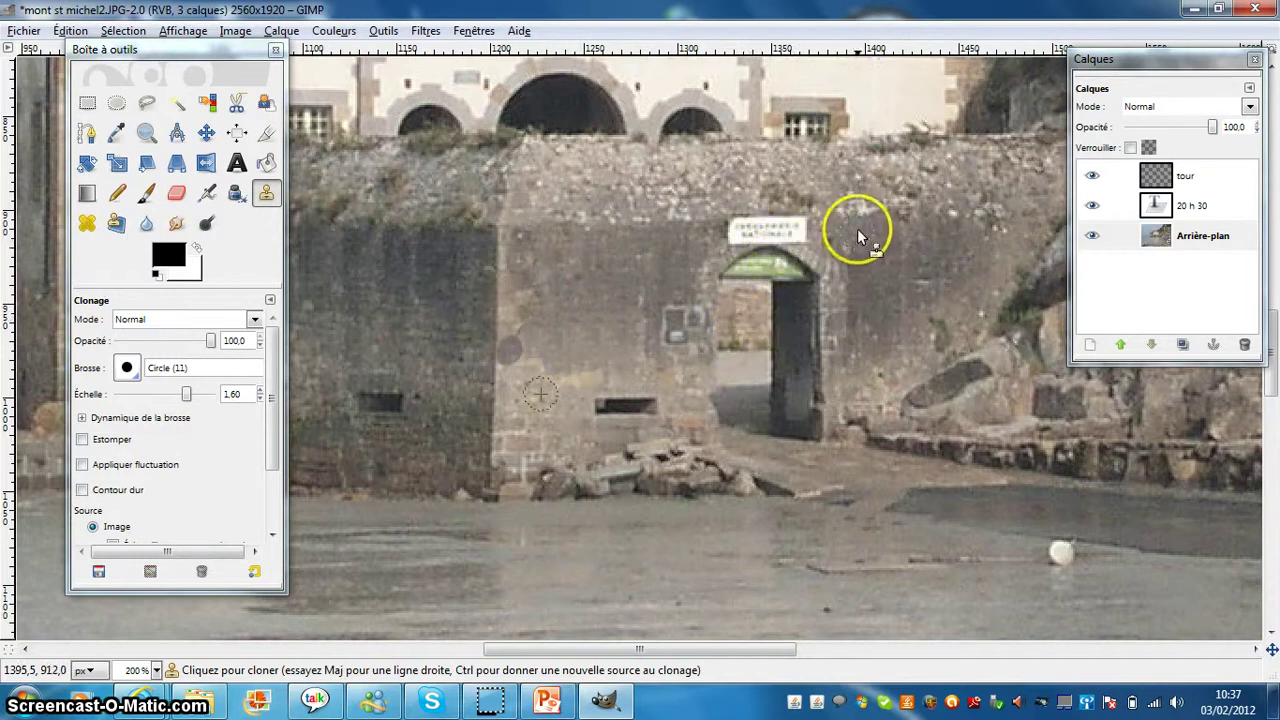
Clone neighbouring stone over the white sign above the doorway and the top of the arch.
{"action": "key", "text": "ctrl"}
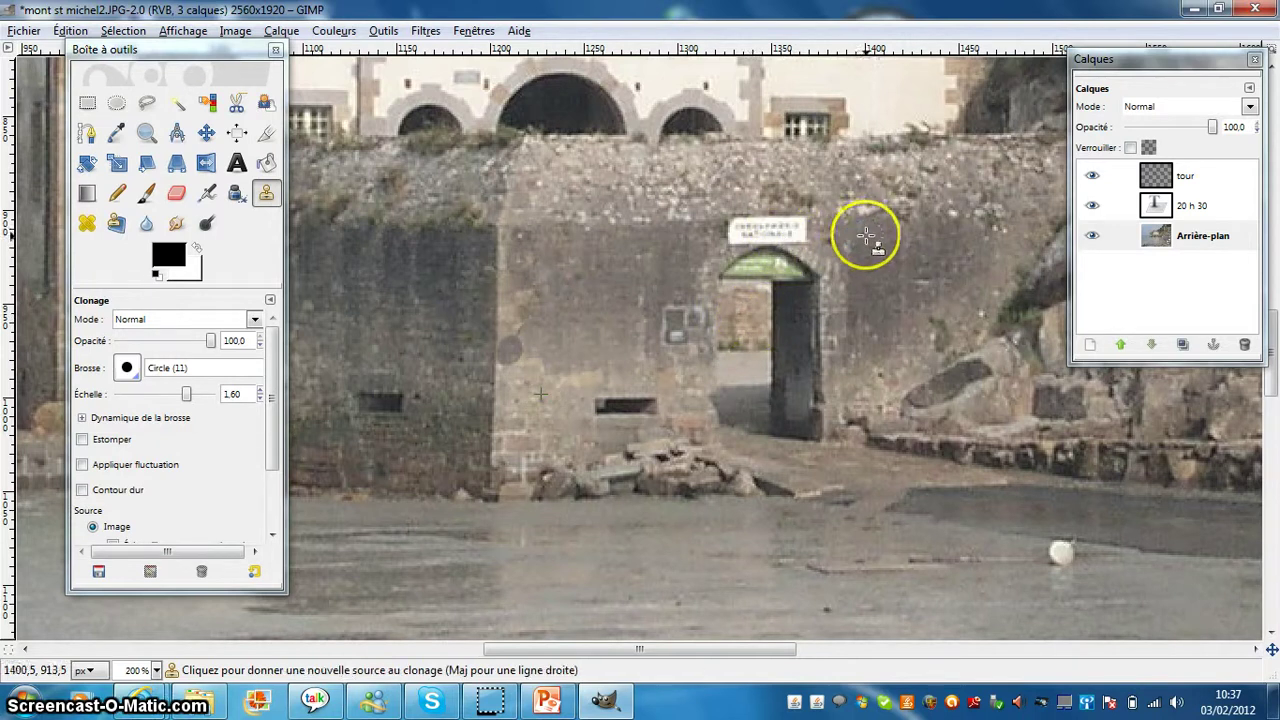
{"action": "left_click", "coordinate": [851, 230], "text": "ctrl"}
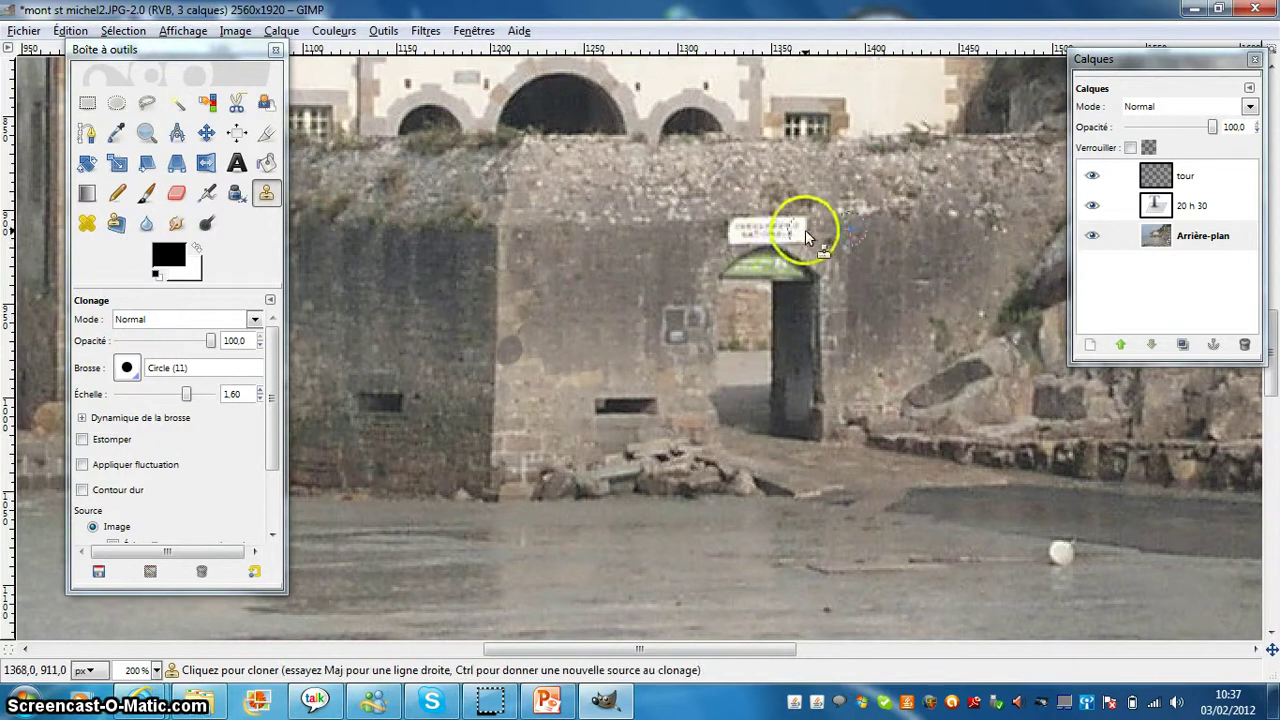
{"action": "left_click_drag", "start_coordinate": [779, 232], "coordinate": [766, 224]}
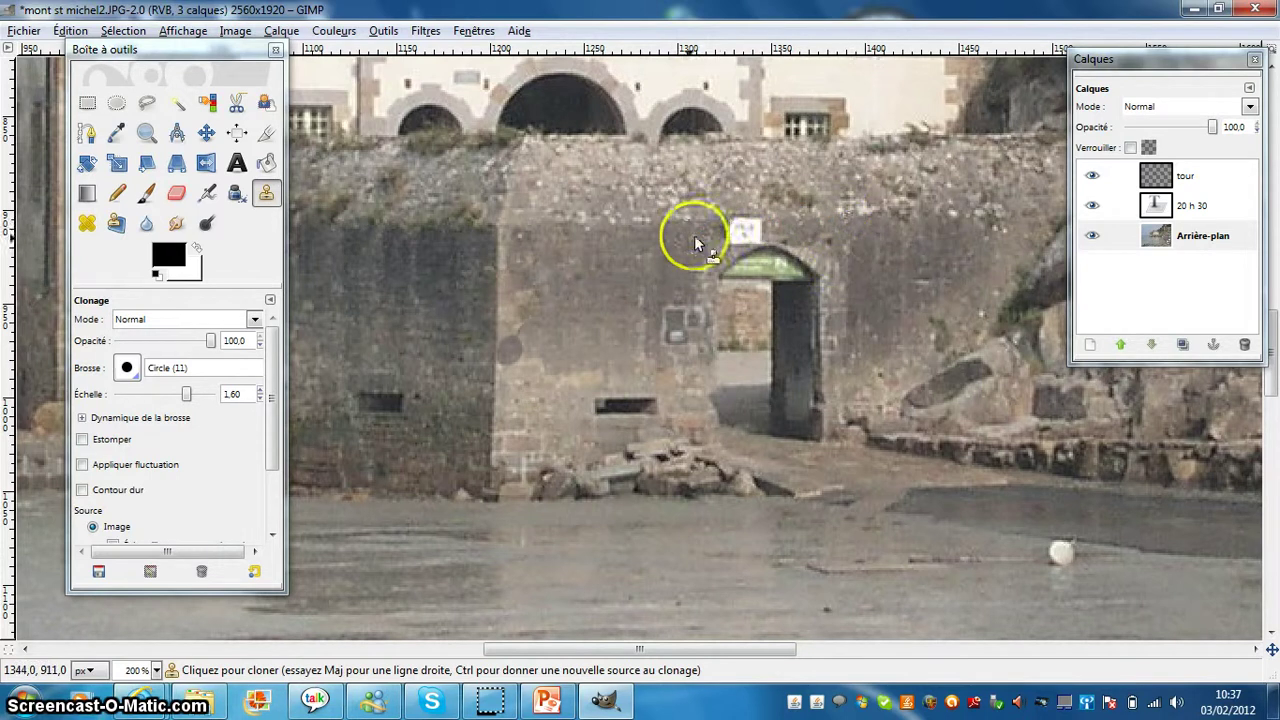
{"action": "key", "text": "ctrl"}
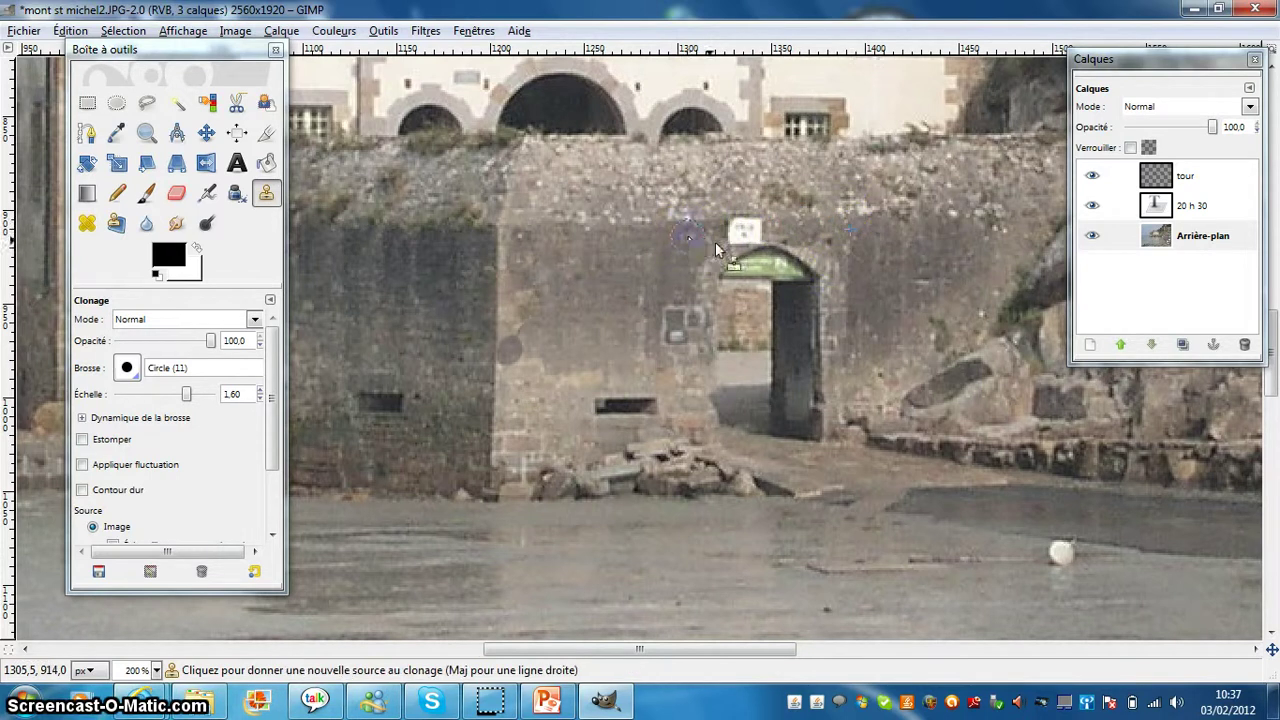
{"action": "left_click_drag", "start_coordinate": [731, 229], "coordinate": [740, 237]}
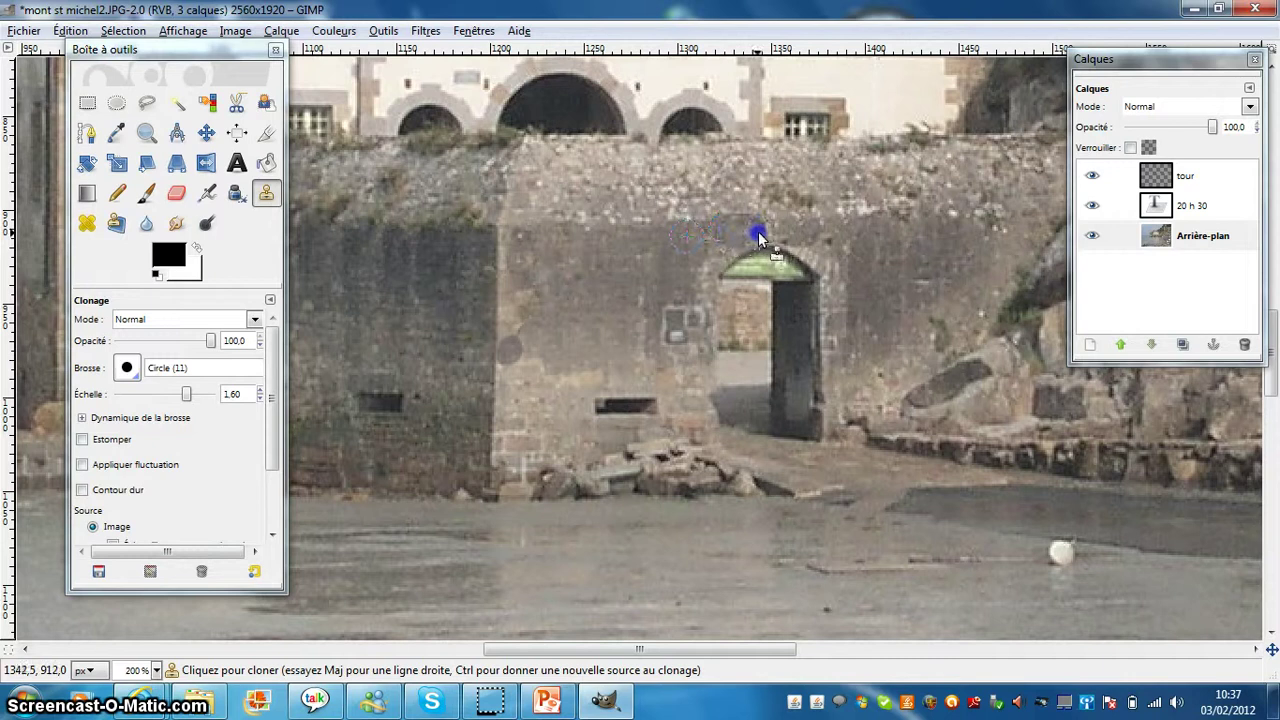
{"action": "key", "text": "ctrl"}
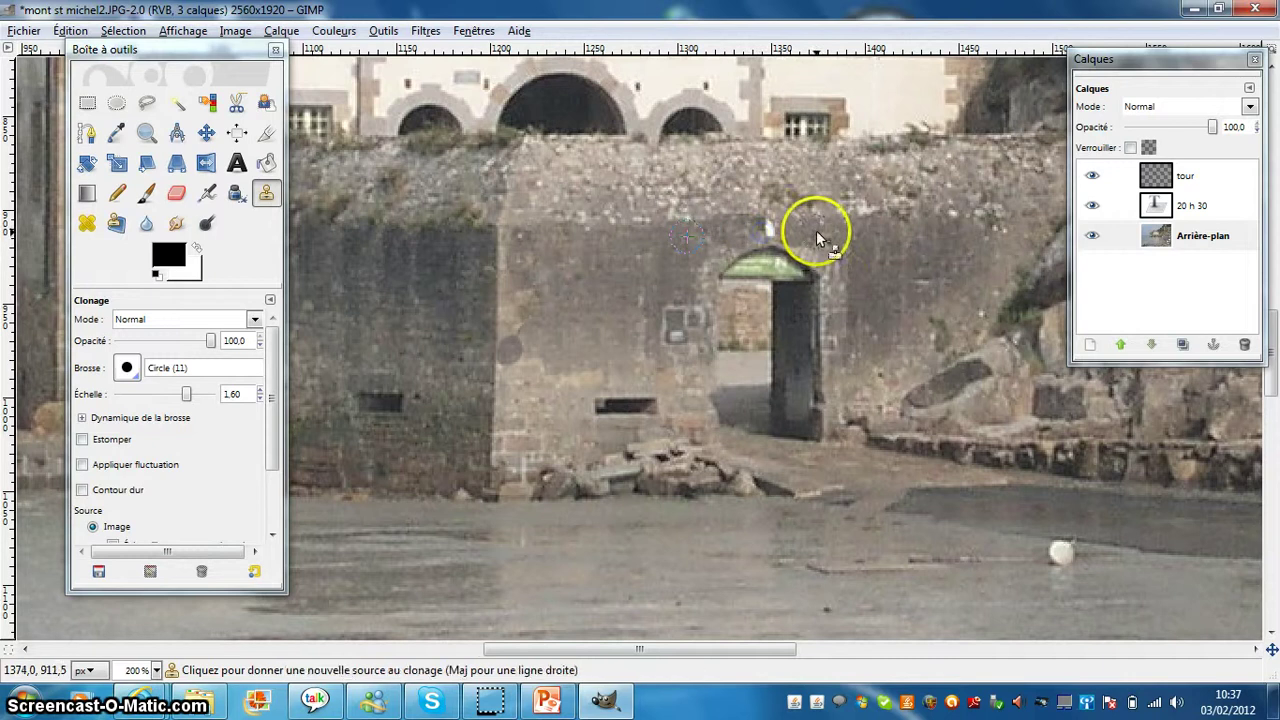
{"action": "left_click", "coordinate": [816, 232], "text": "ctrl"}
{"action": "left_click", "coordinate": [768, 234]}
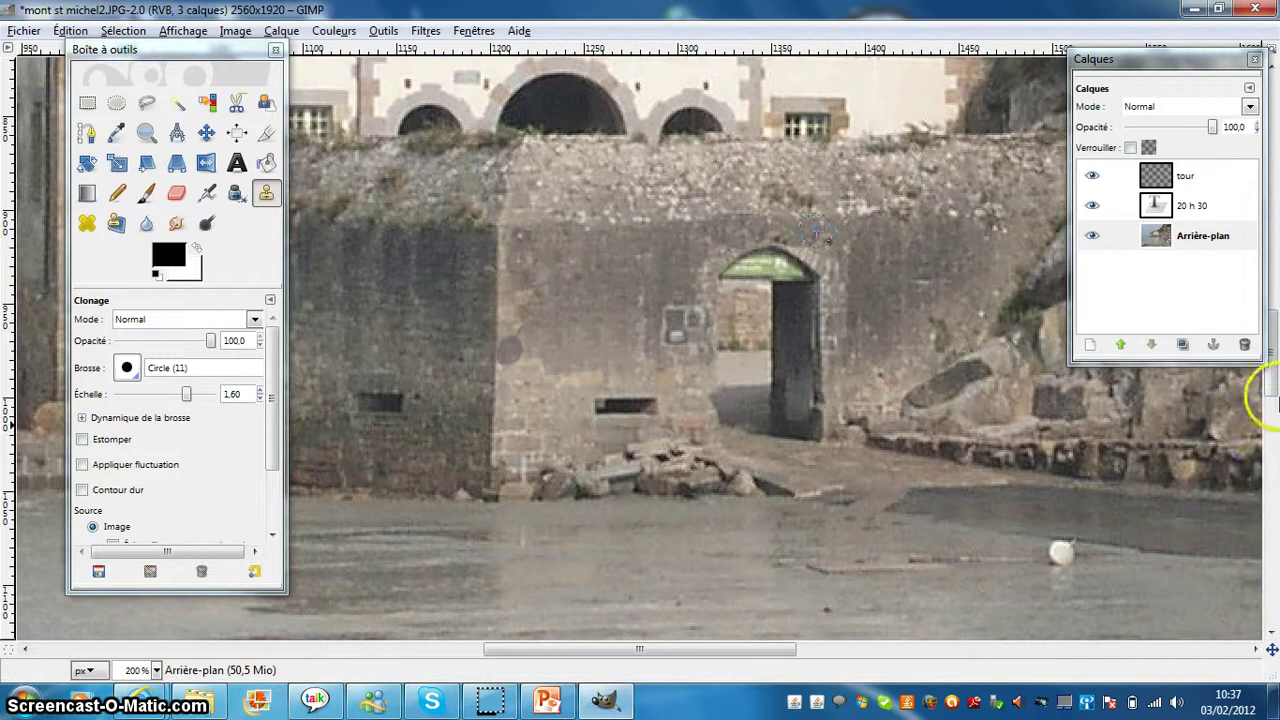
Select a roughly 54×61 px rectangle around one upper-floor window on the Arrière-plan layer.
{"action": "left_click_drag", "start_coordinate": [1272, 388], "coordinate": [1272, 318]}
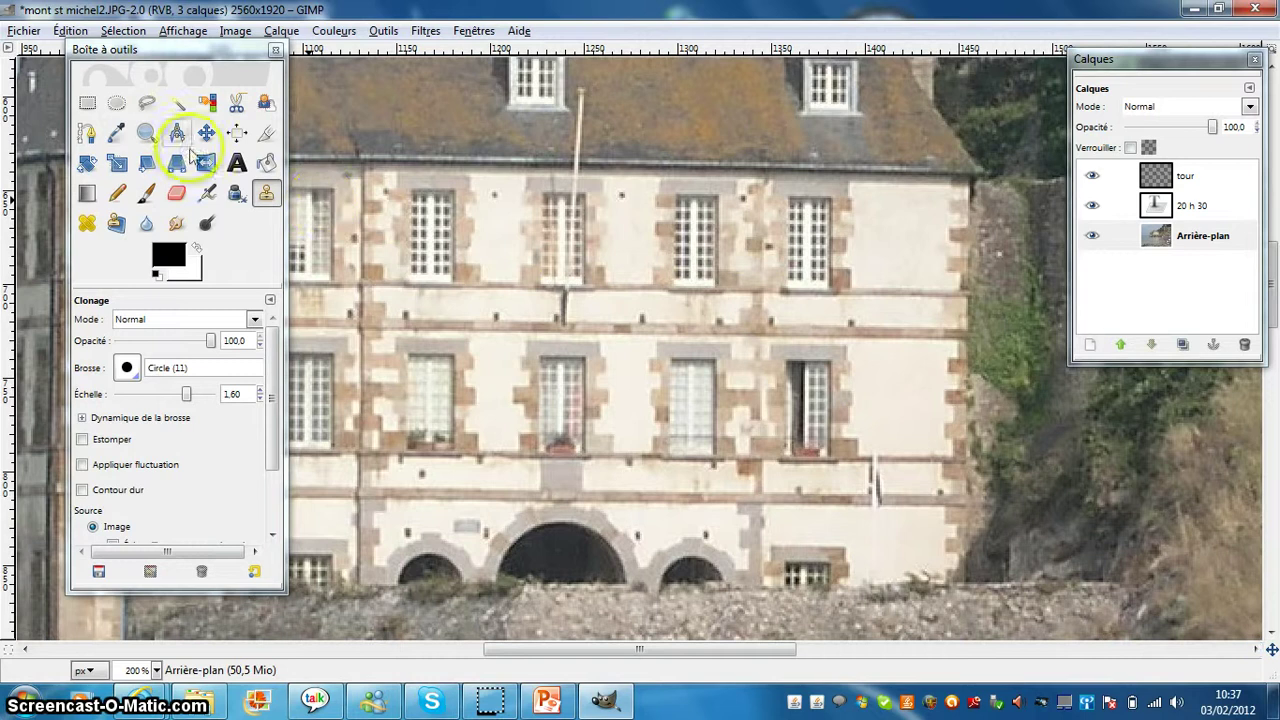
{"action": "left_click", "coordinate": [87, 102]}
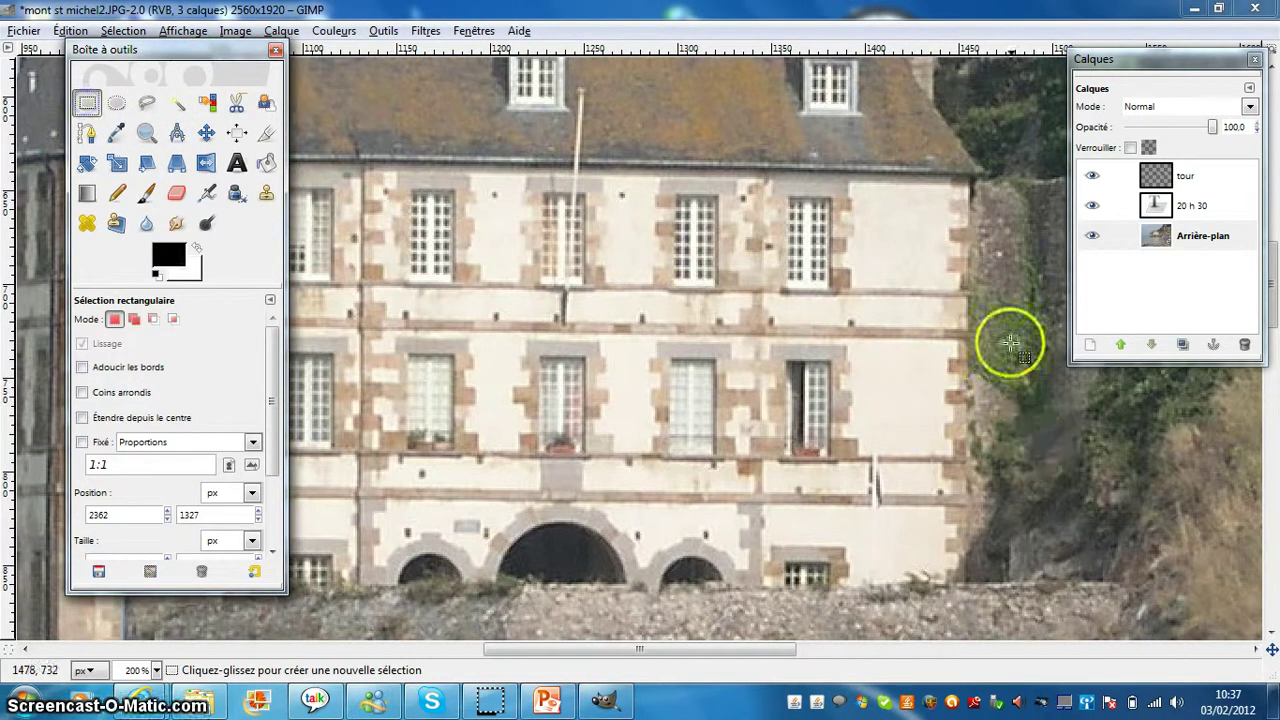
{"action": "left_click", "coordinate": [1222, 250]}
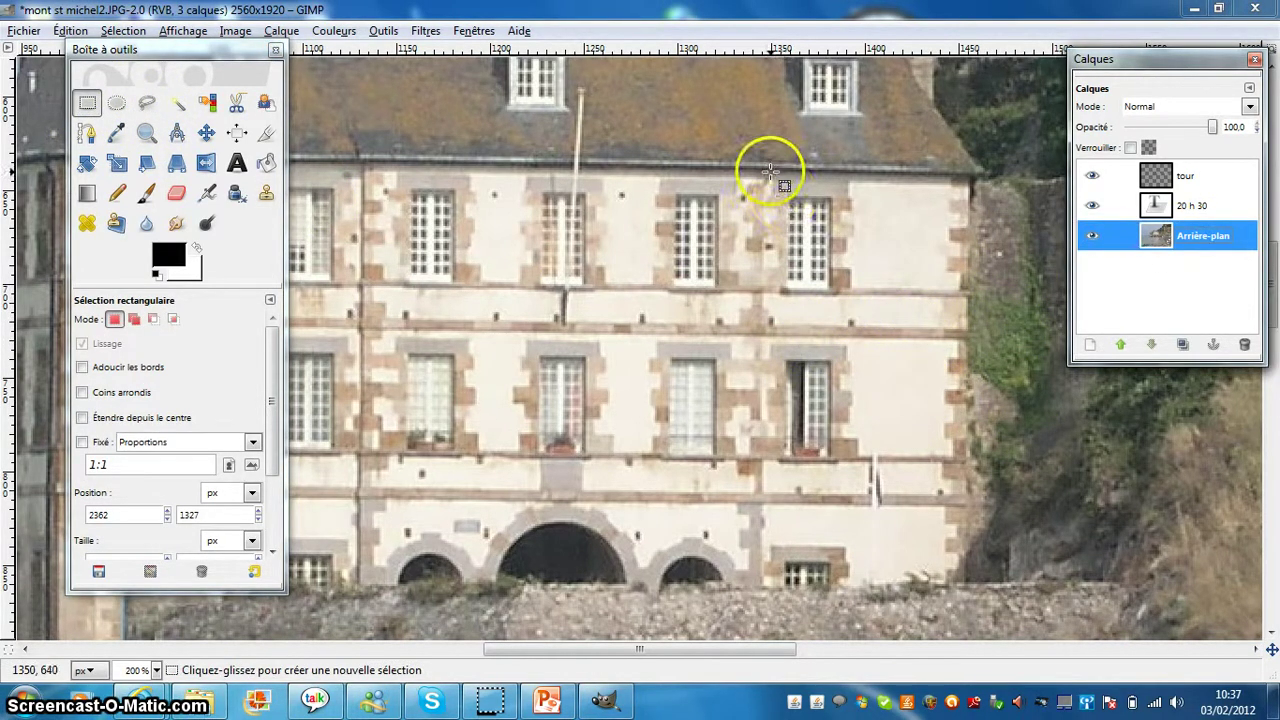
{"action": "left_click", "coordinate": [648, 177]}
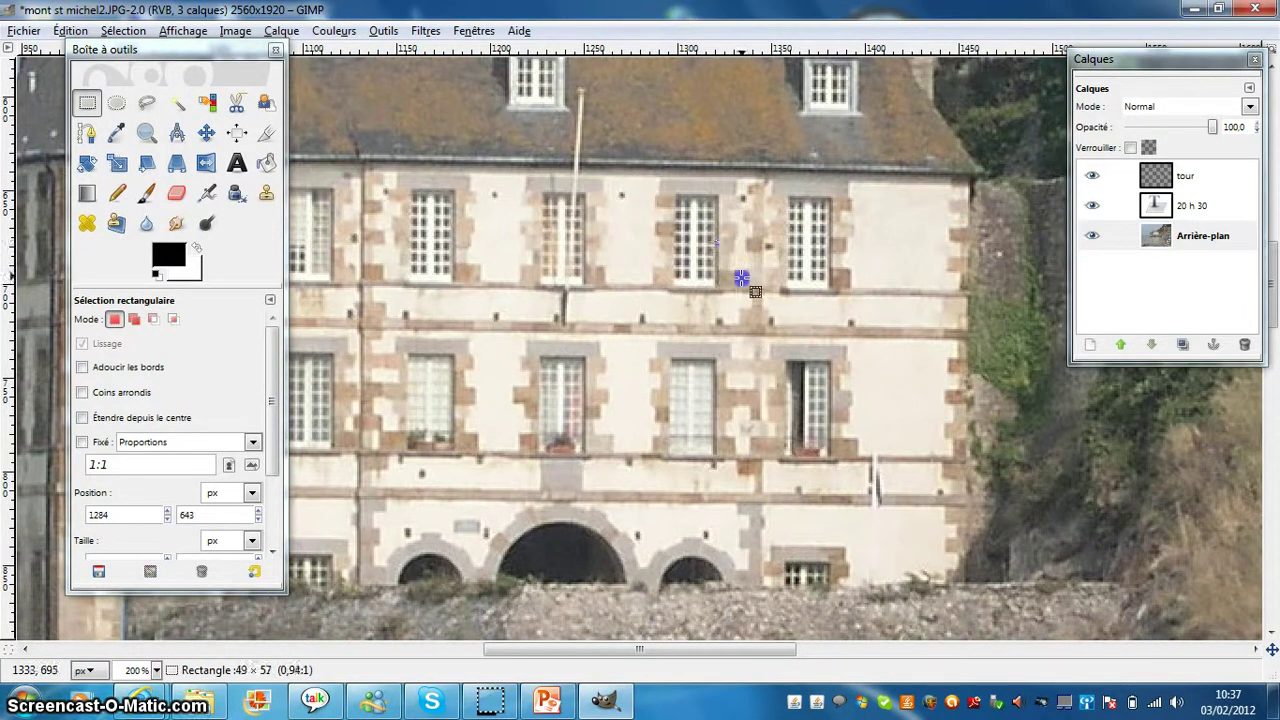
{"action": "left_click_drag", "start_coordinate": [738, 262], "coordinate": [745, 291]}
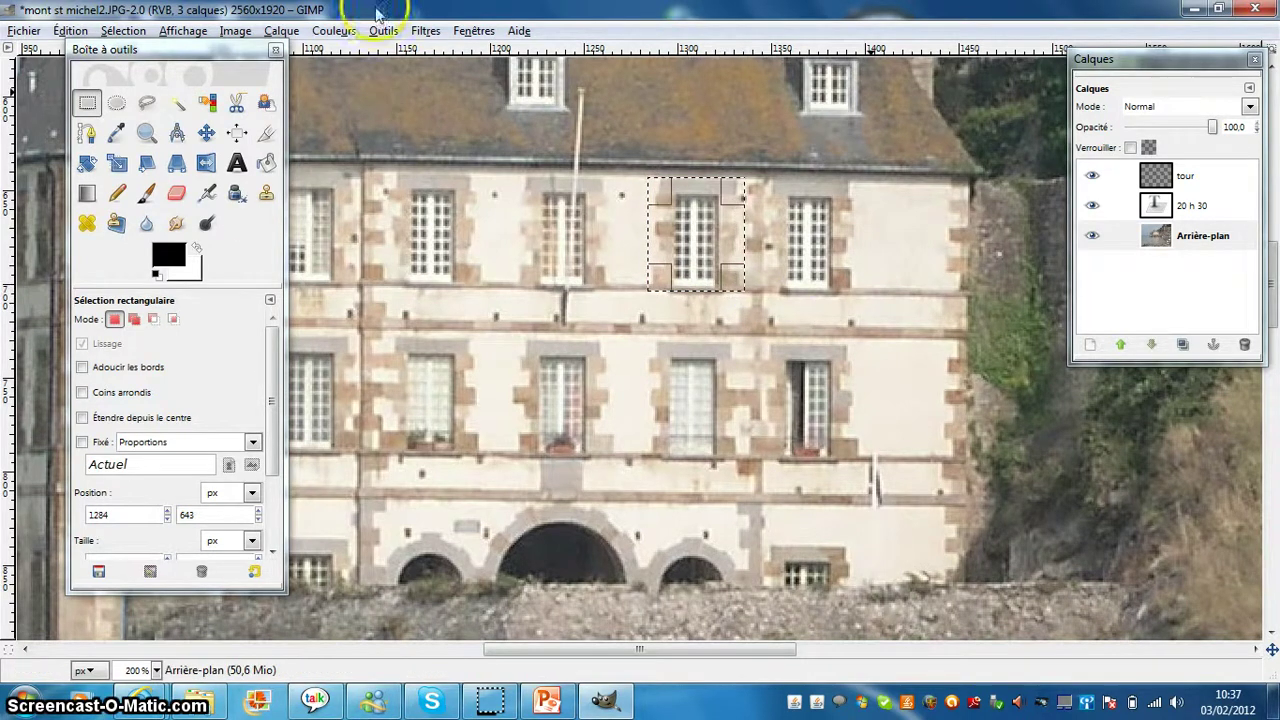
Copy the visible window, paste it, and move the copy onto the blank right-hand upper wall.
{"action": "left_click", "coordinate": [70, 31]}
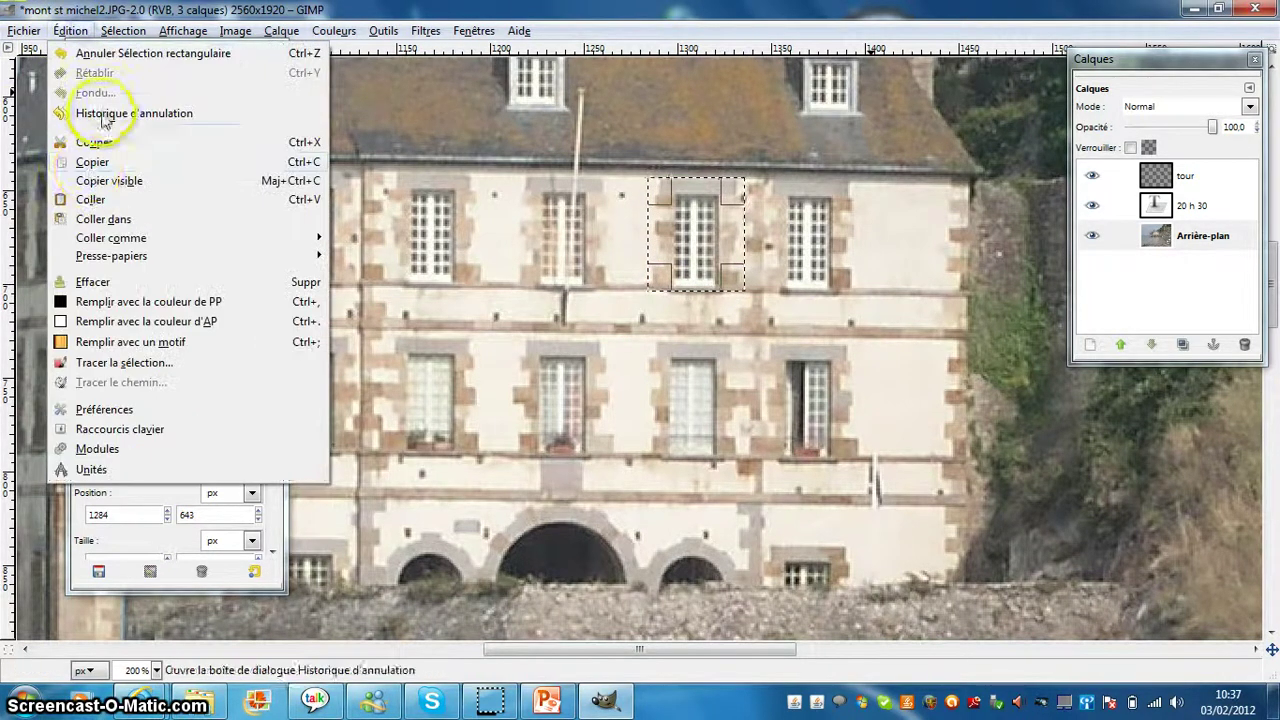
{"action": "left_click", "coordinate": [100, 180]}
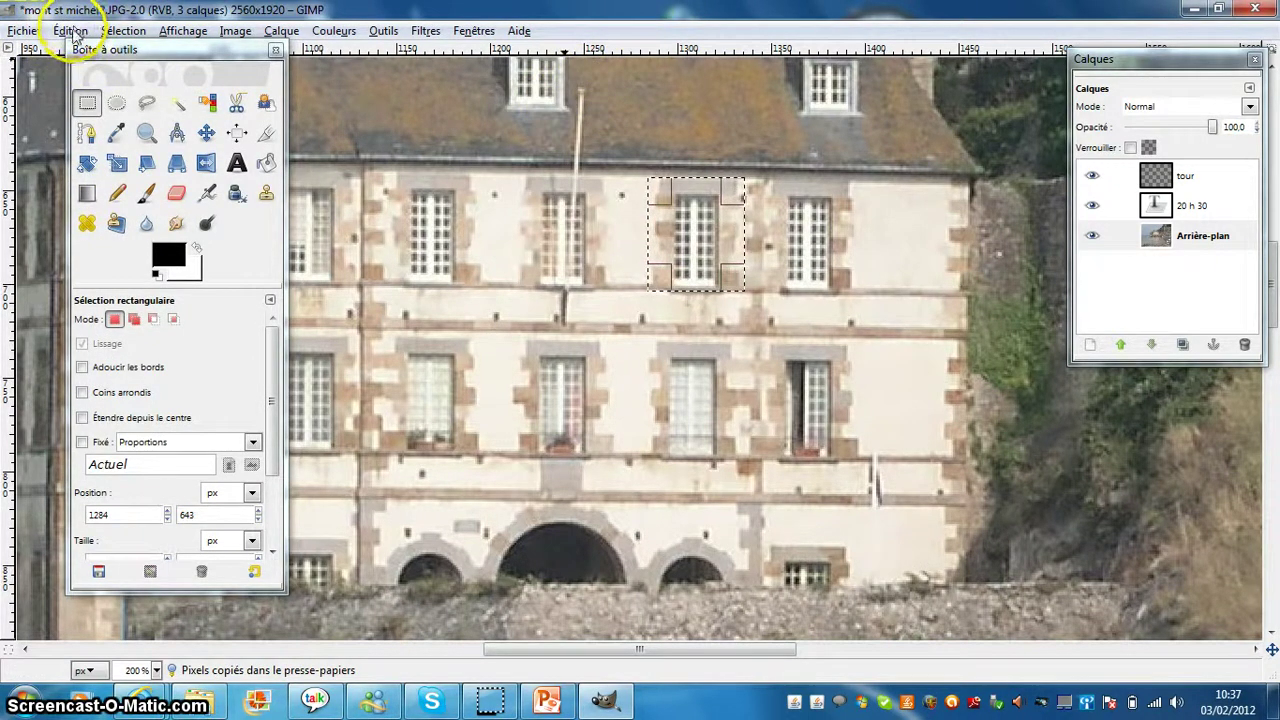
{"action": "left_click", "coordinate": [72, 31]}
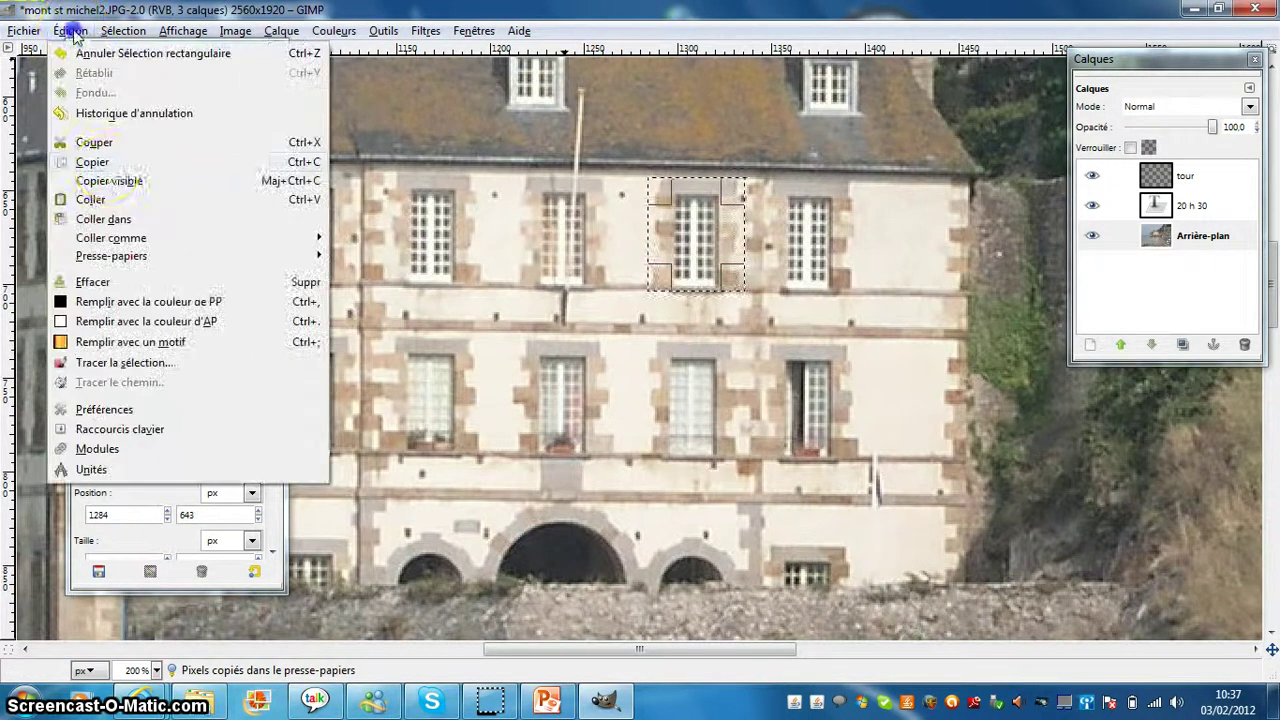
{"action": "left_click", "coordinate": [96, 203]}
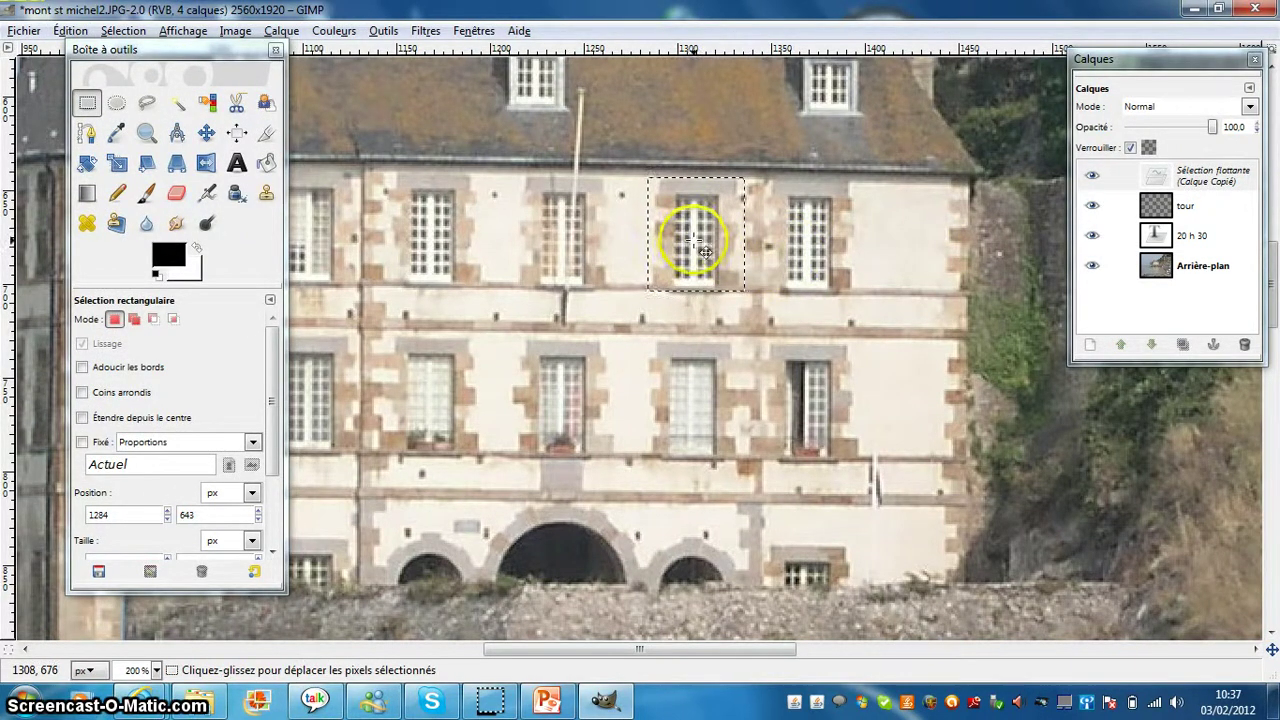
{"action": "left_click_drag", "start_coordinate": [705, 250], "coordinate": [911, 255]}
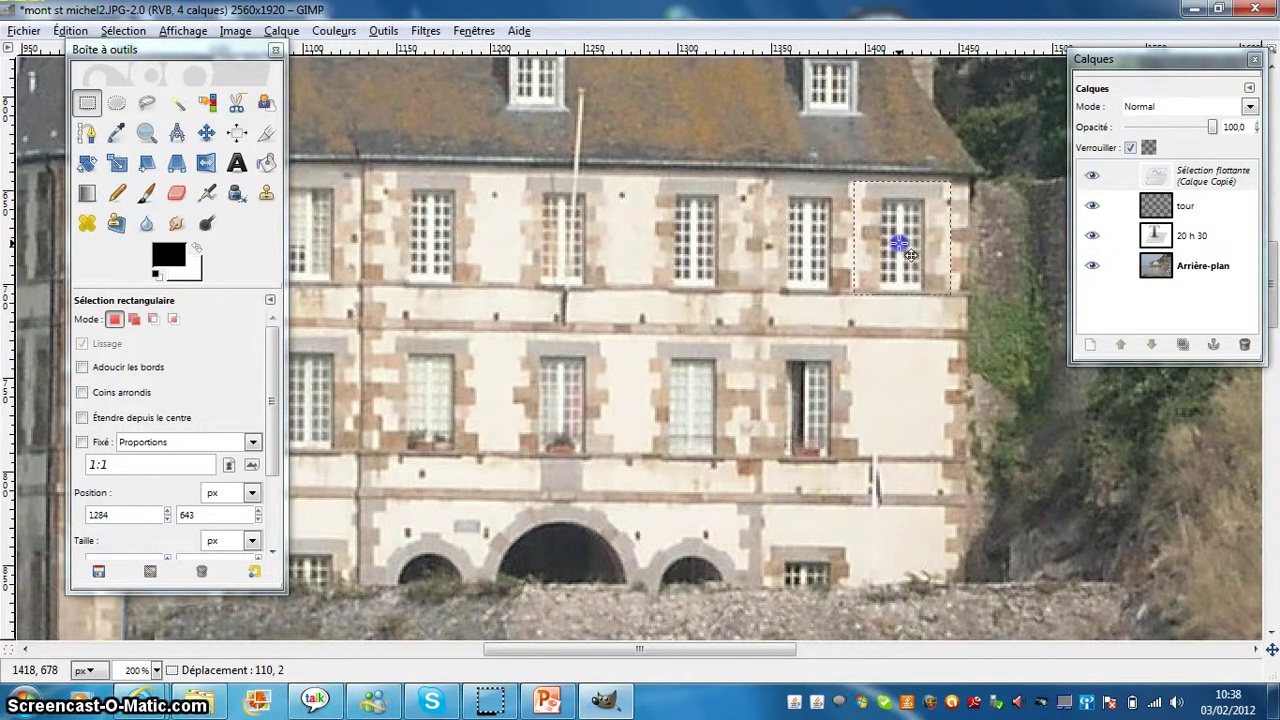
{"action": "left_click", "coordinate": [893, 390]}
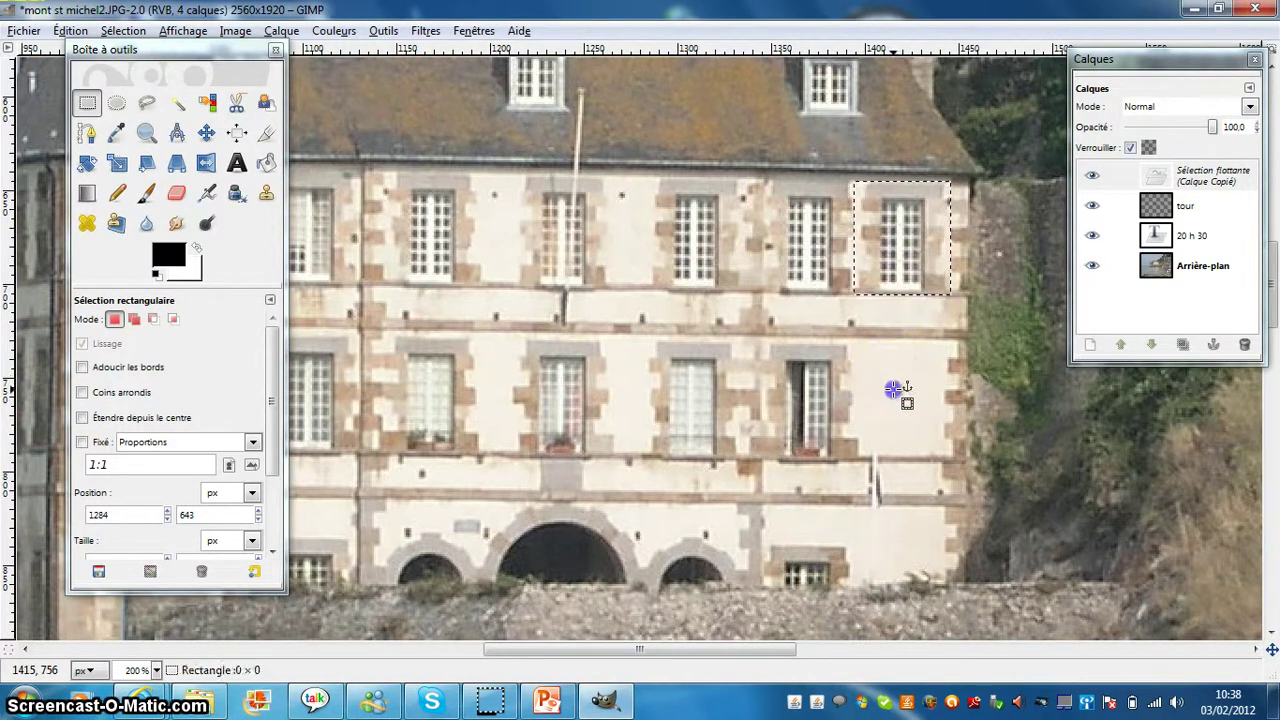